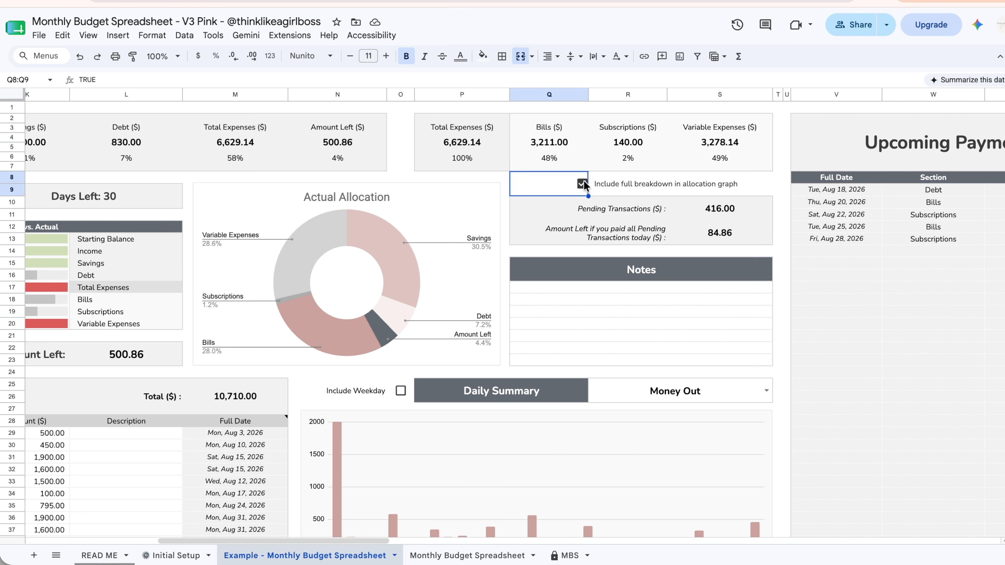
Step: Set the example sheet's Daily Summary chart to Money In vs. Money Out and enable Include Weekday
scroll(585, 188, down, 6)
click(766, 150)
click(669, 172)
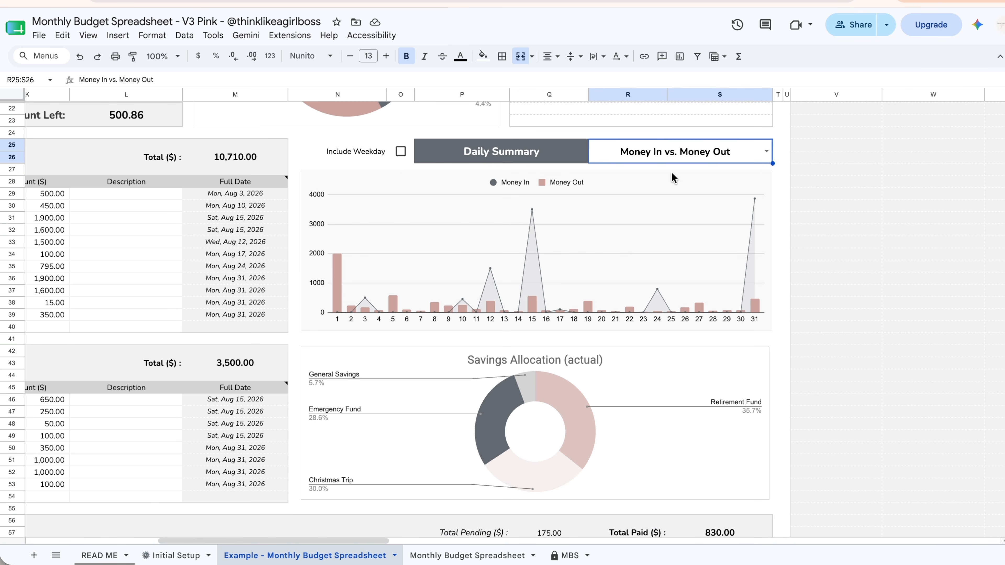
click(400, 152)
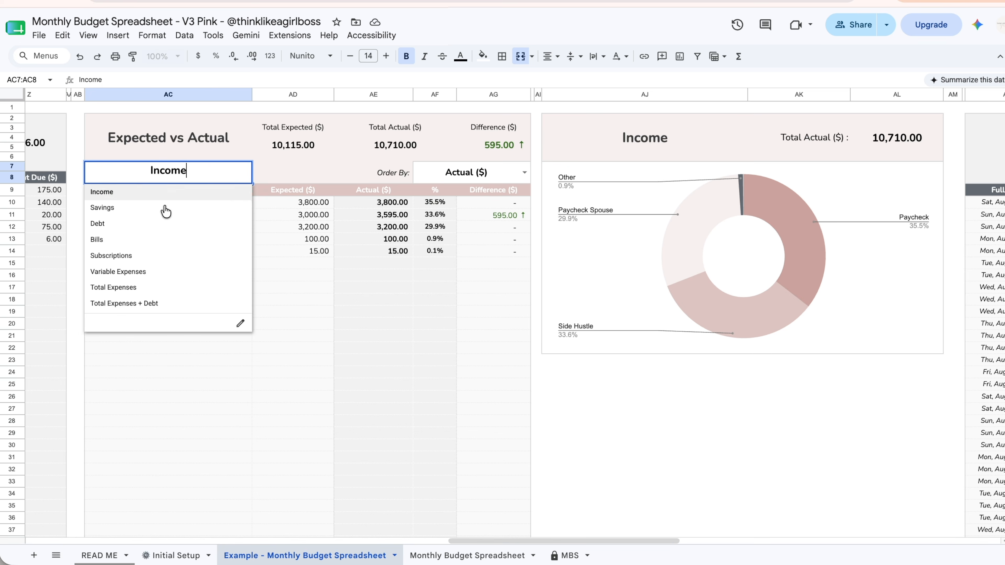
Step: Switch the section of the Expected vs Actual table to Savings and to Variable Expenses
click(165, 209)
click(184, 271)
scroll(185, 271, right, 10)
scroll(184, 271, right, 20)
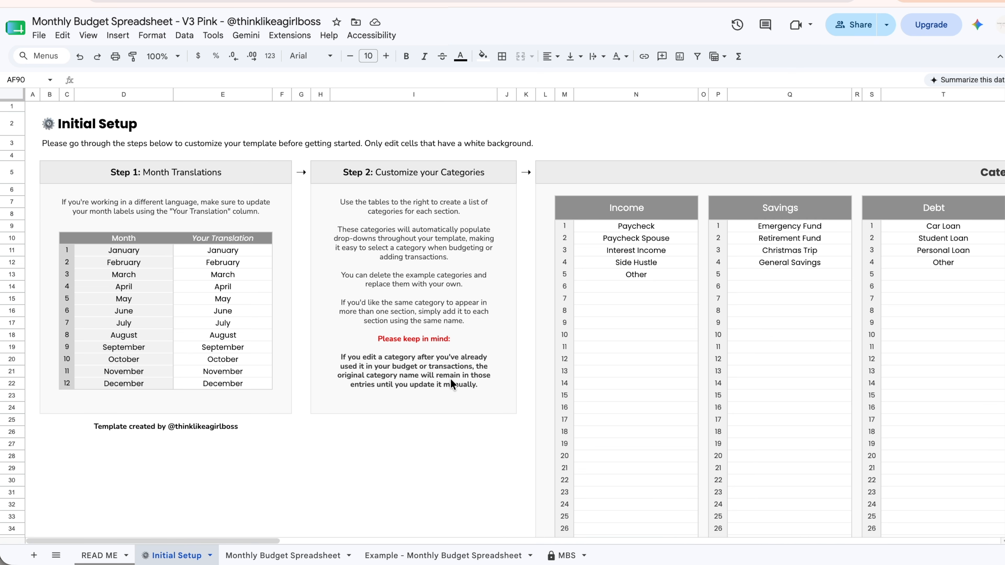
Step: Examine the Your Translation month column and the category tables in Initial Setup
scroll(451, 378, right, 10)
scroll(450, 378, left, 10)
drag(258, 251, 250, 380)
click(412, 455)
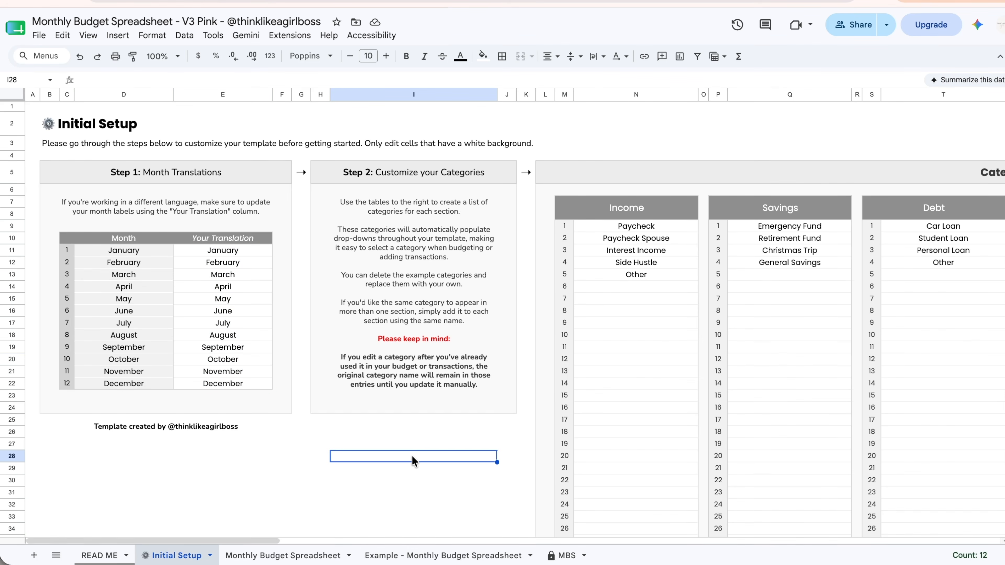
scroll(412, 455, right, 6)
scroll(412, 456, right, 5)
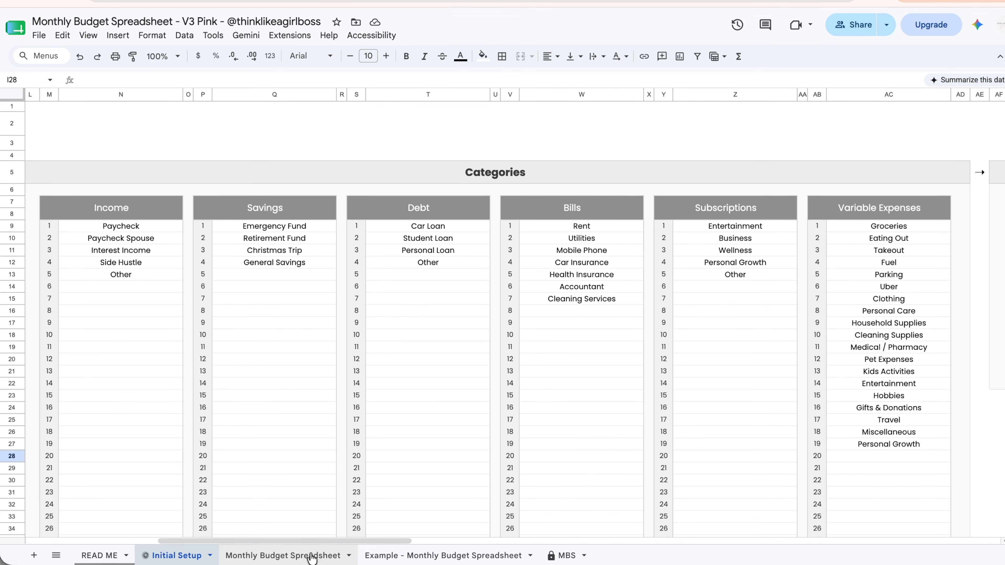
Step: Open the Monthly Budget Spreadsheet sheet, look over its sections, and show the Income Source options in the income transactions table
click(280, 558)
scroll(640, 428, down, 8)
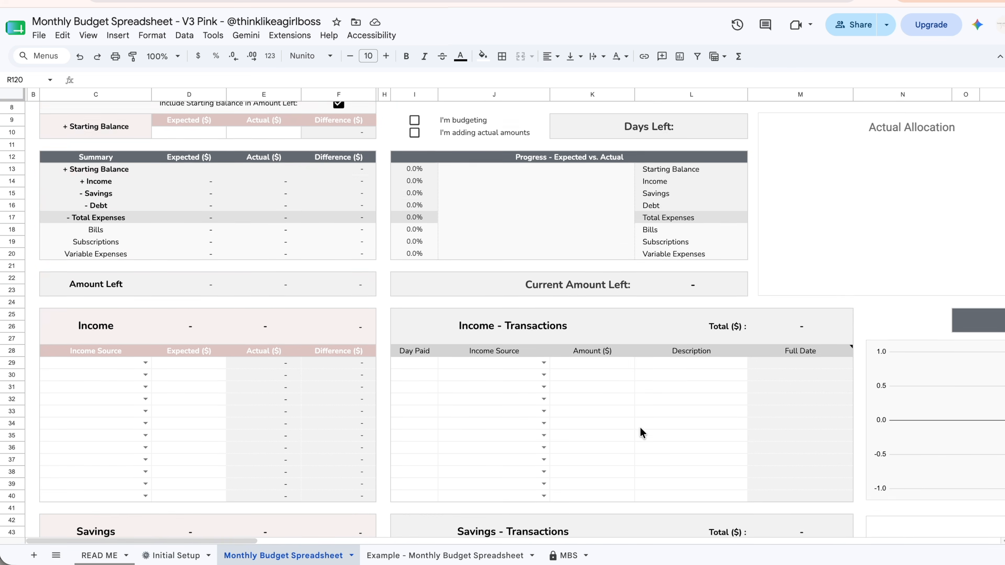
scroll(119, 316, down, 10)
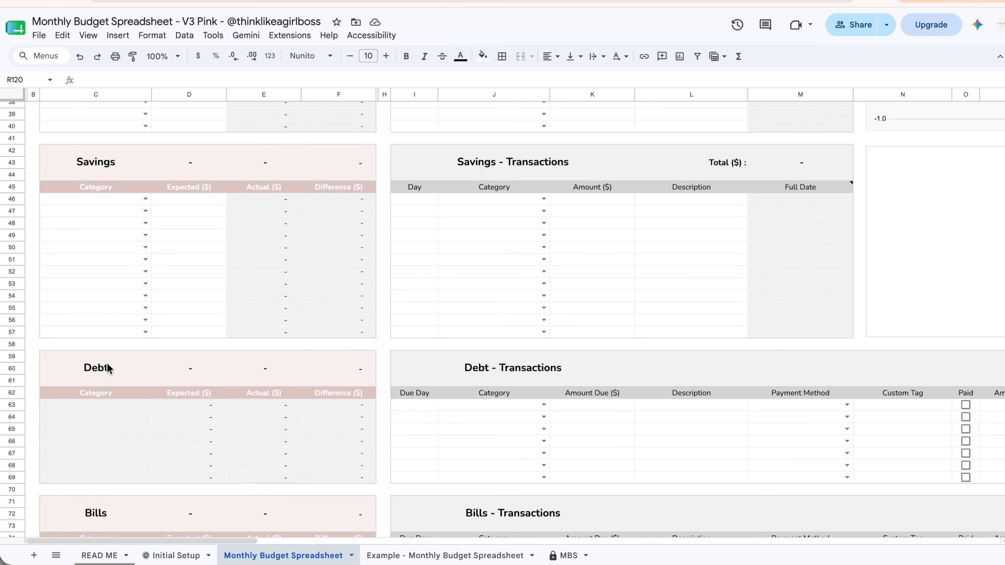
scroll(135, 315, up, 12)
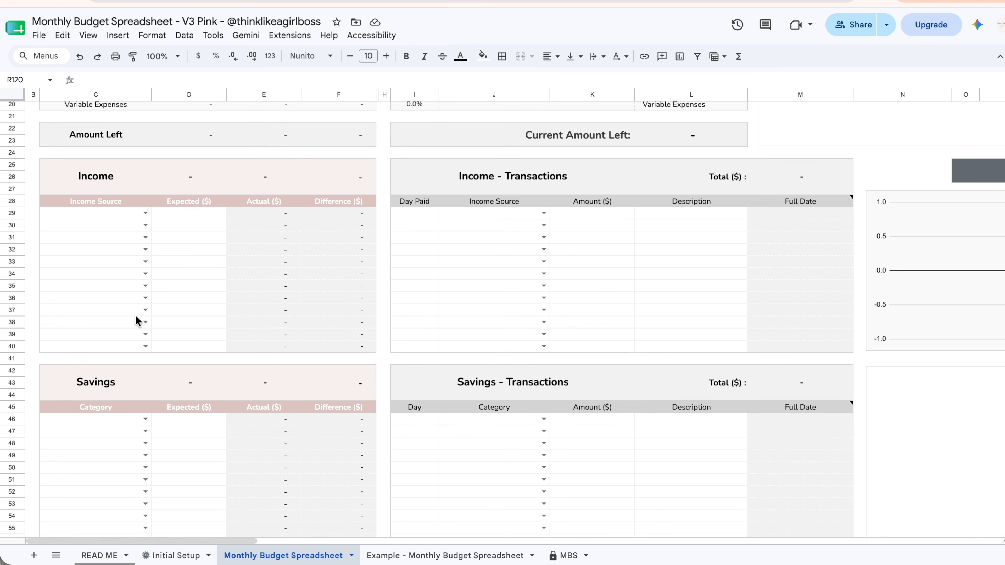
click(544, 245)
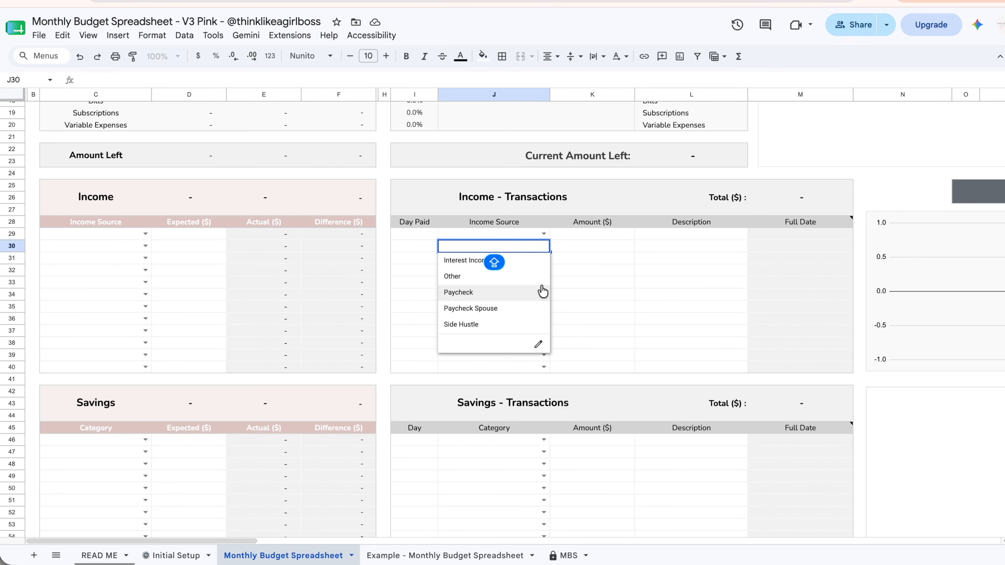
Step: Clear the example income categories in N9:N15 on the Initial Setup sheet
click(170, 555)
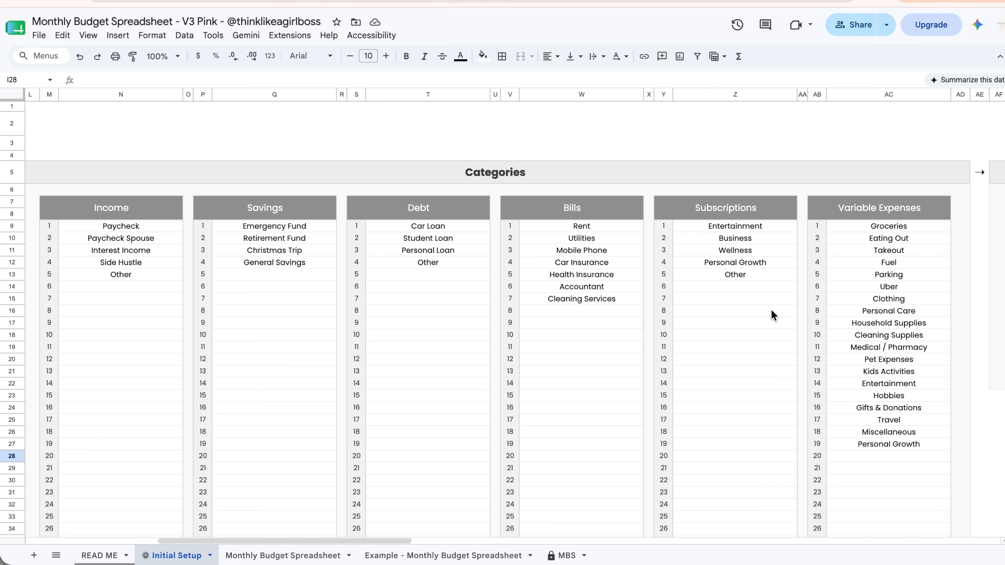
drag(161, 227, 161, 300)
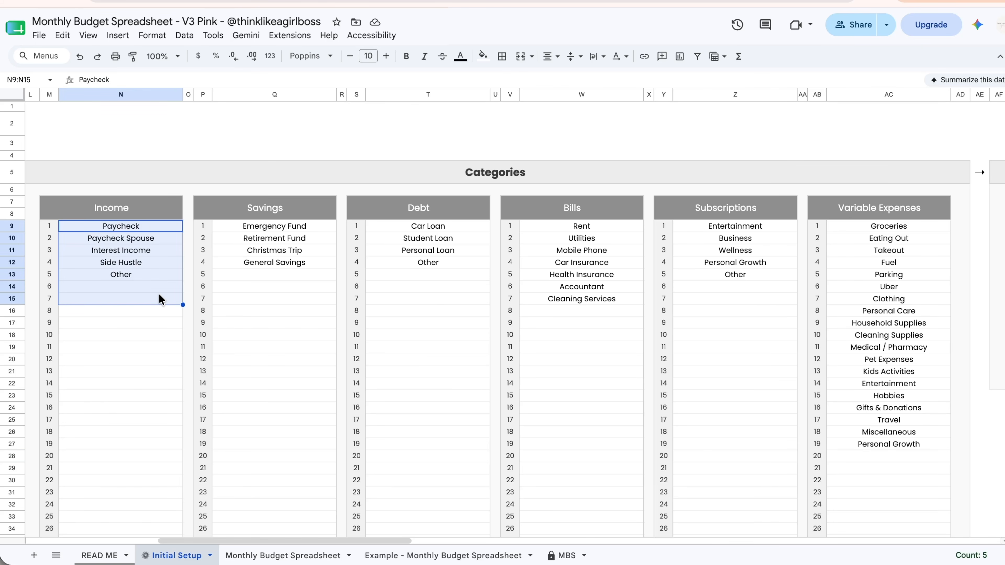
key(Delete)
click(135, 252)
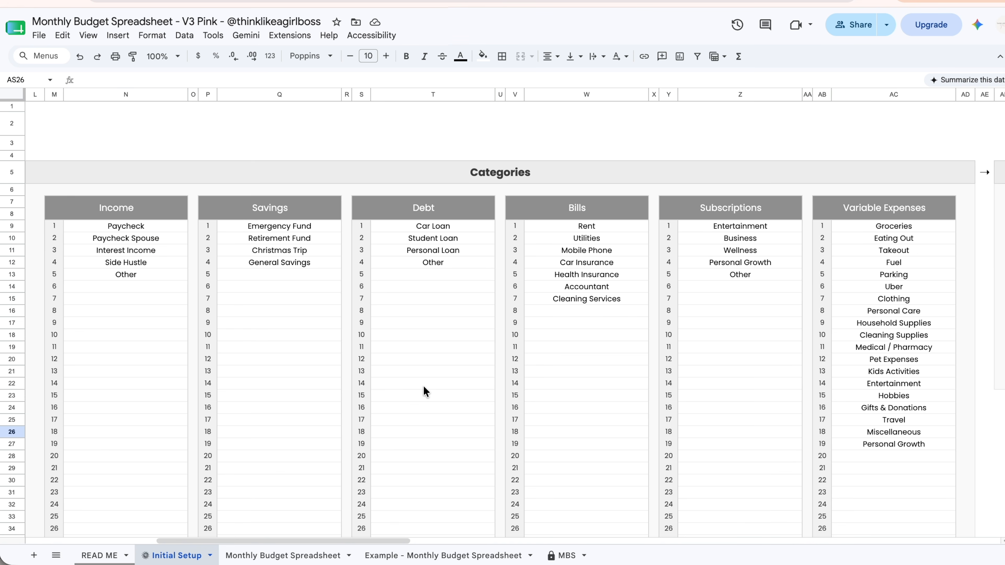
Step: Compare the Payment Methods list in Initial Setup with the Payment Method choices in the example sheet's Bills transactions
scroll(424, 385, right, 15)
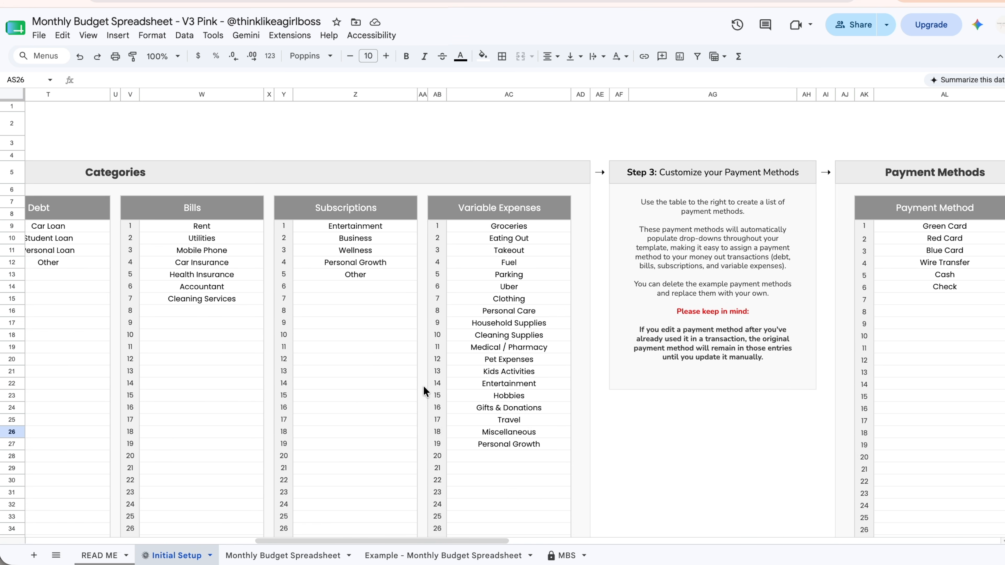
scroll(423, 384, right, 8)
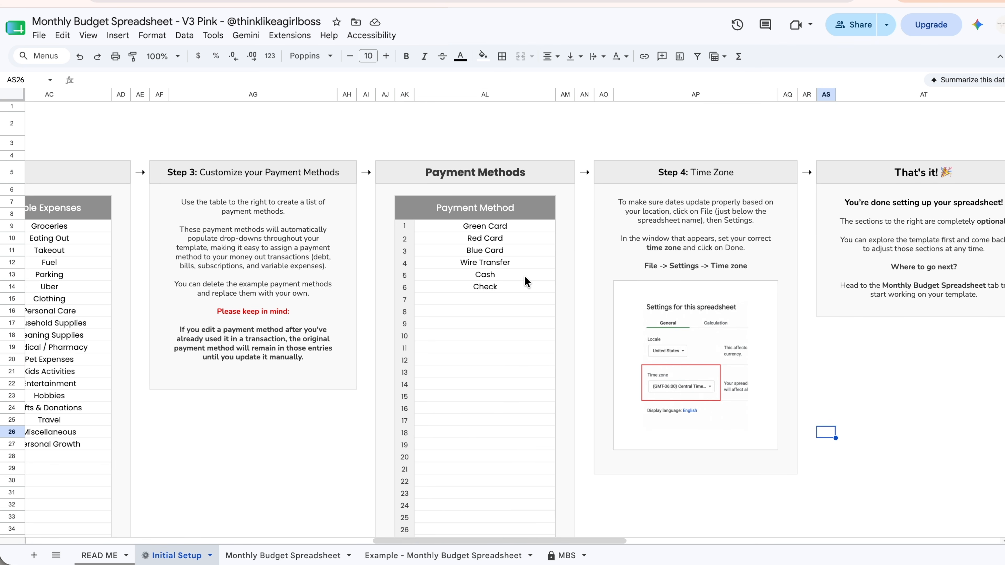
click(451, 556)
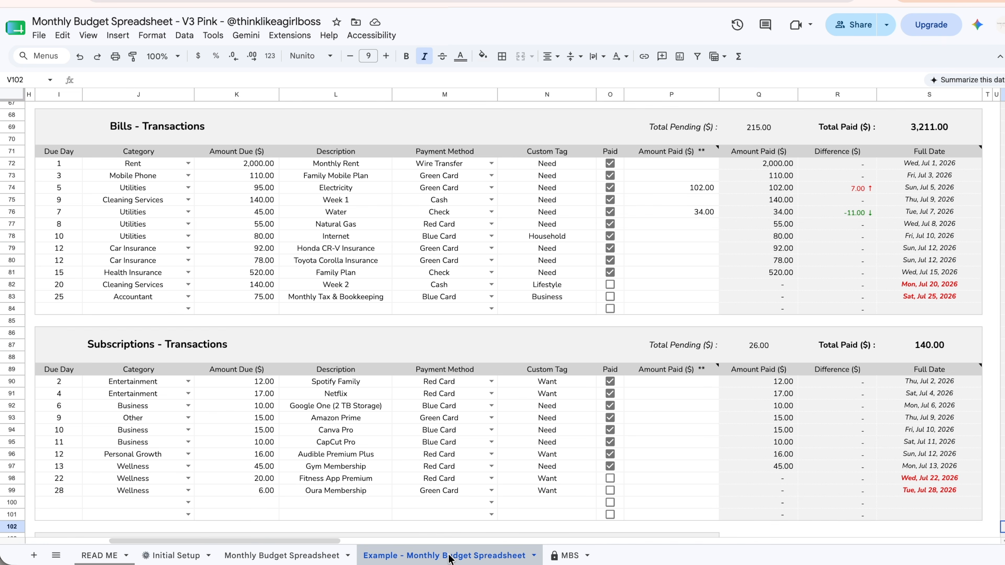
click(491, 187)
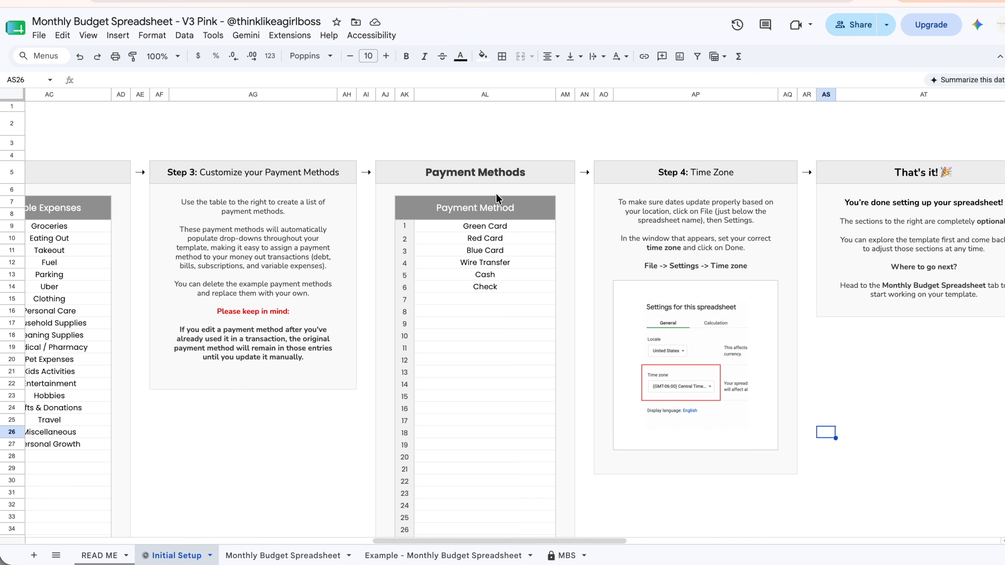
click(411, 554)
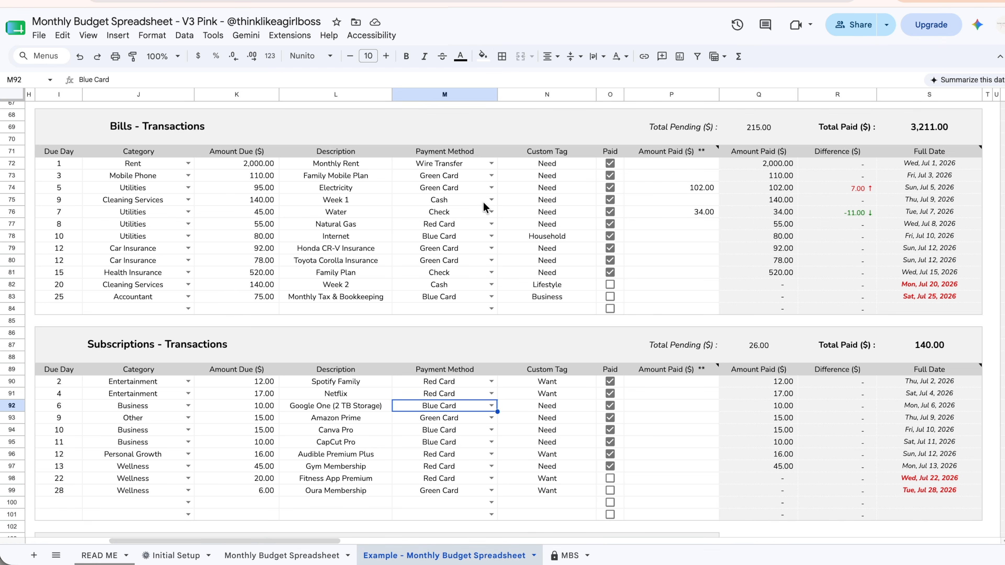
click(491, 212)
click(527, 244)
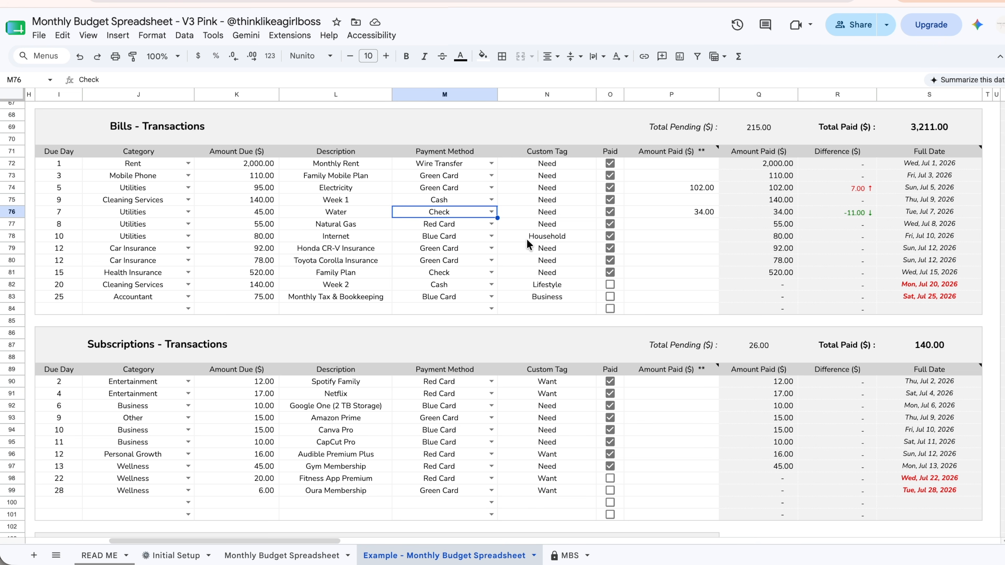
Step: Review the Time Zone, Theme Color and Progress Bar Colors instructions on the Initial Setup sheet
click(170, 554)
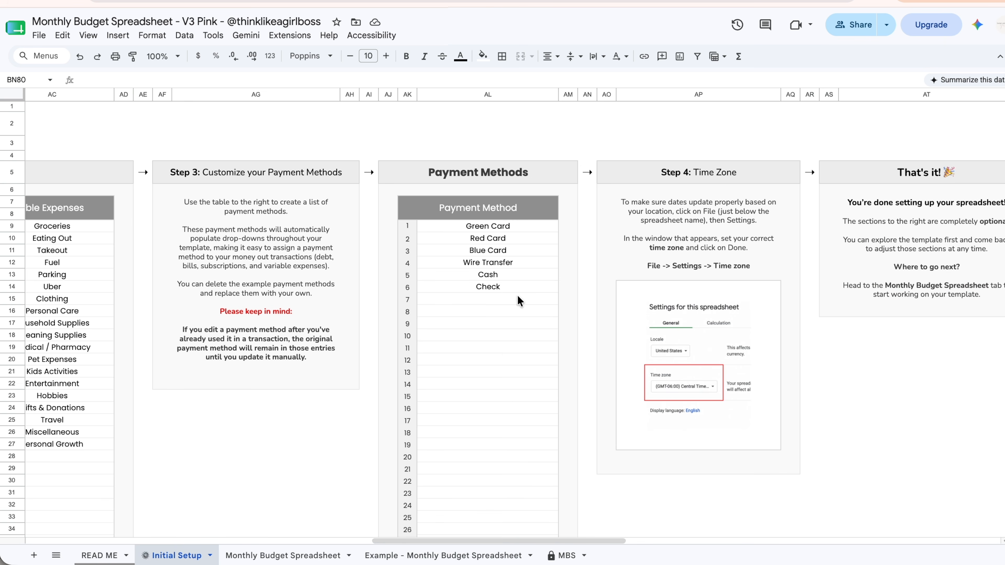
scroll(525, 242, right, 5)
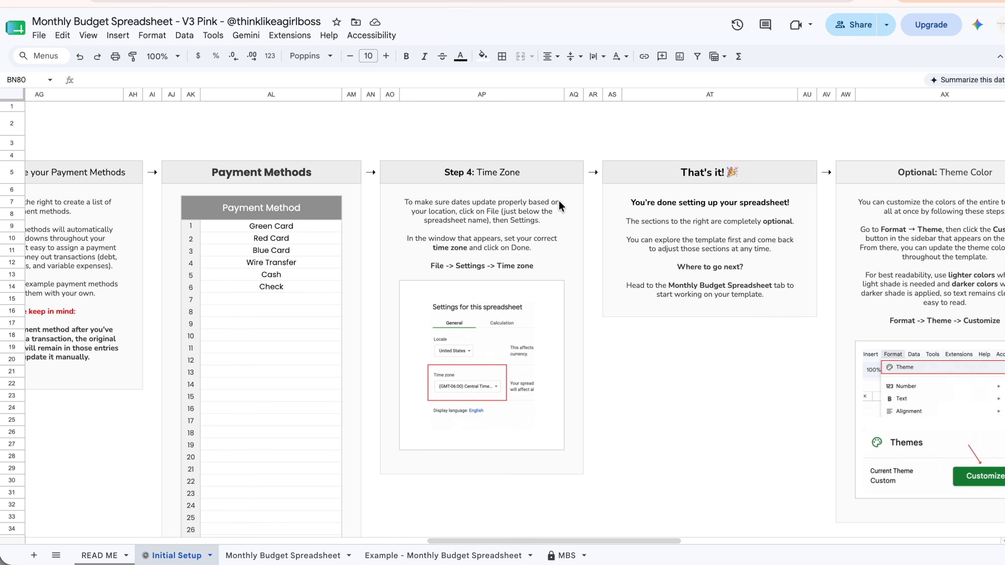
scroll(559, 200, right, 10)
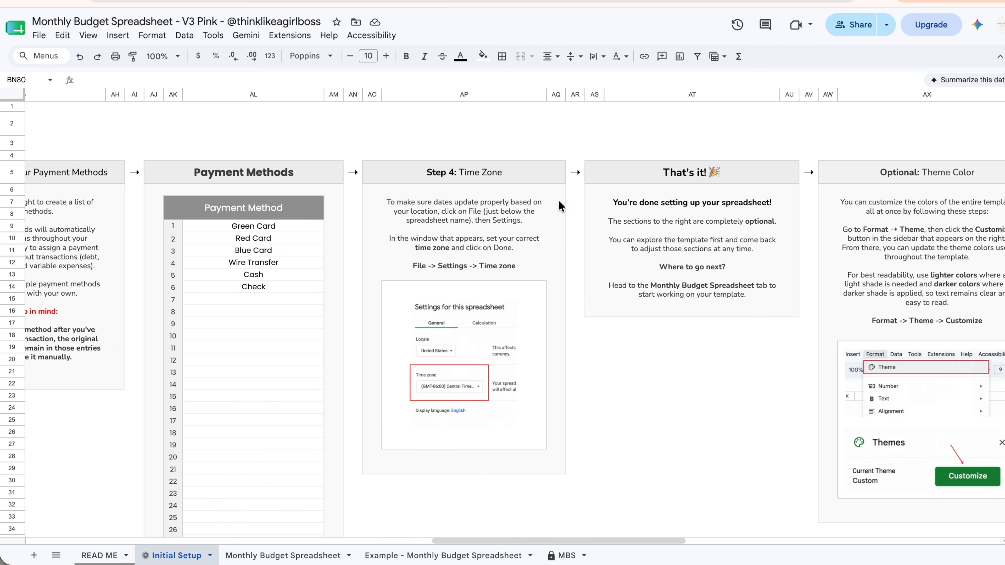
scroll(561, 205, right, 4)
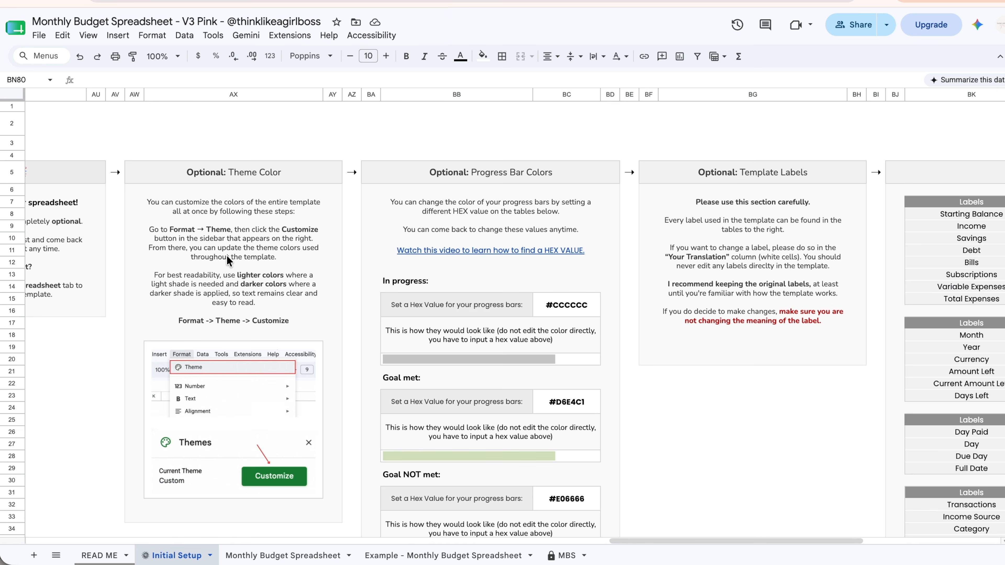
scroll(486, 236, down, 3)
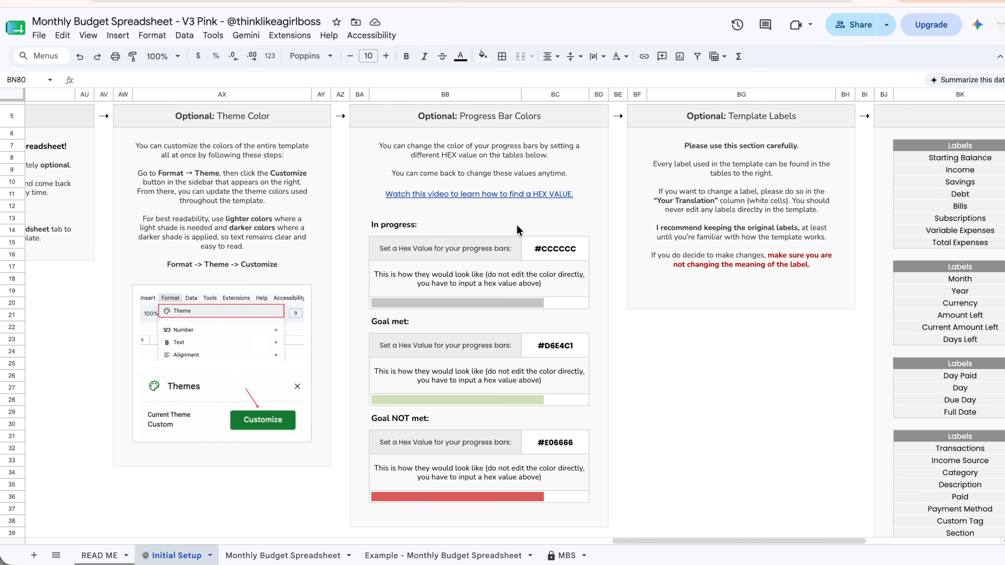
Step: Examine the Template Labels tables and the editable cells of their Your Translation columns
scroll(516, 229, right, 10)
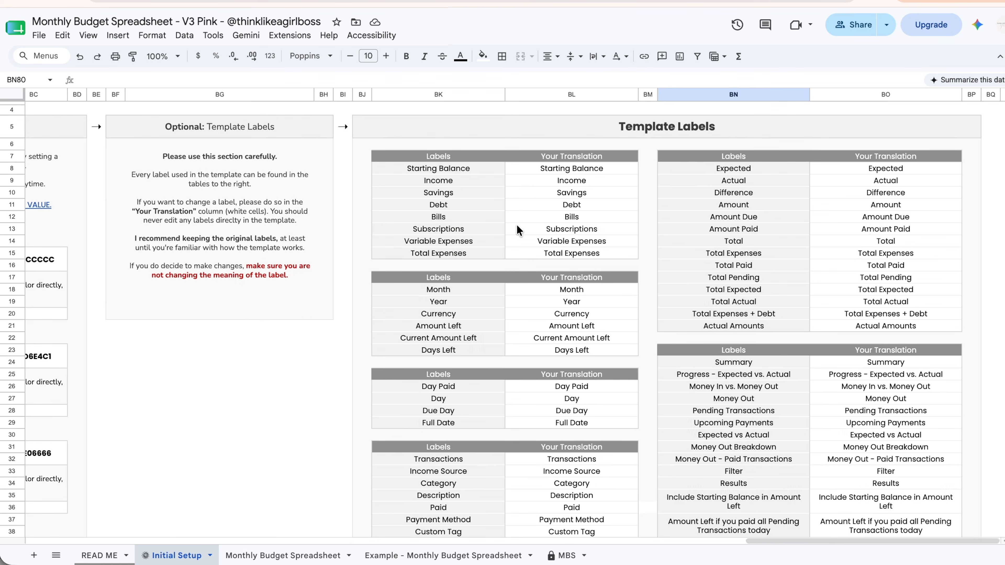
scroll(516, 225, up, 1)
click(574, 221)
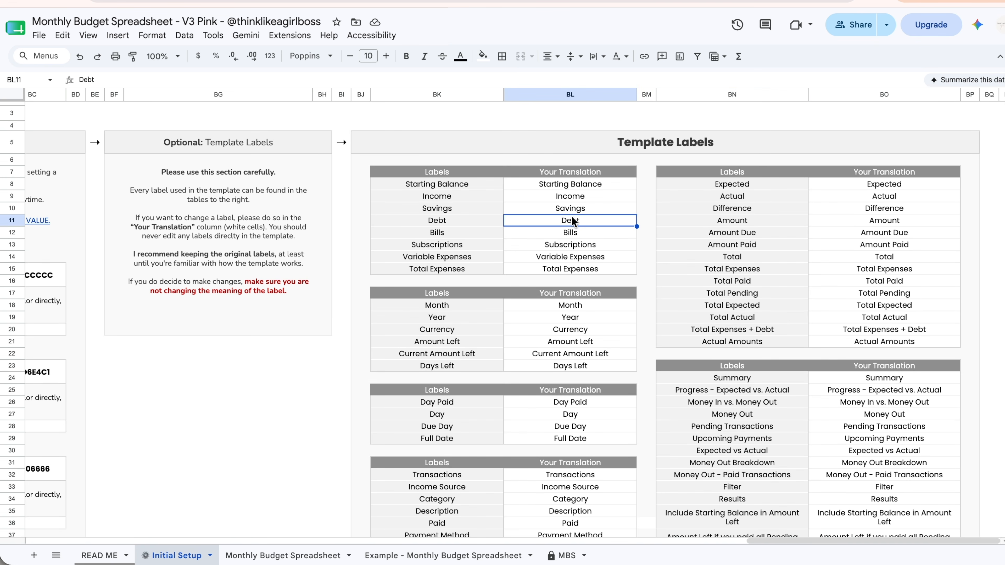
click(877, 225)
click(567, 234)
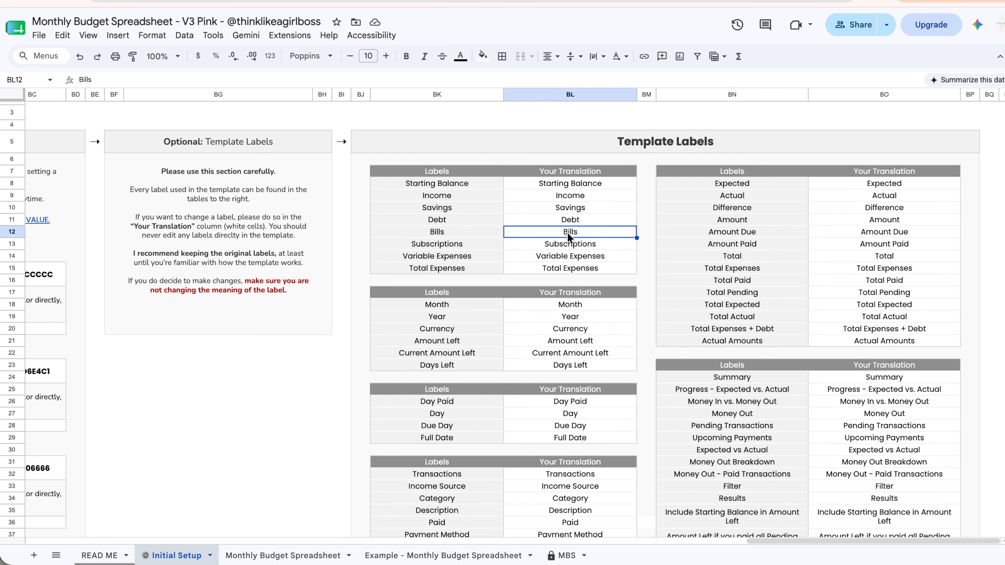
click(879, 223)
click(886, 245)
click(892, 282)
click(892, 428)
click(573, 318)
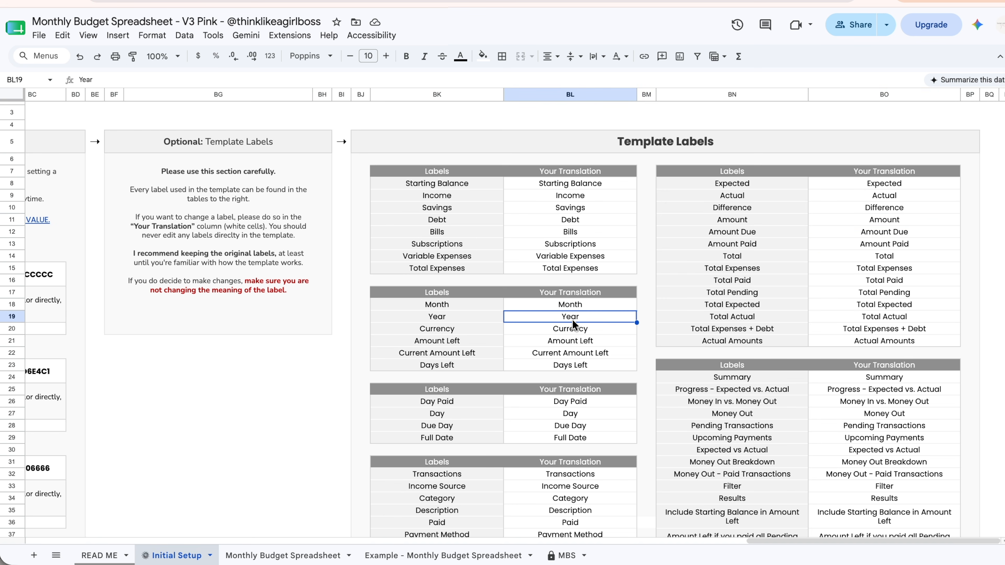
click(886, 318)
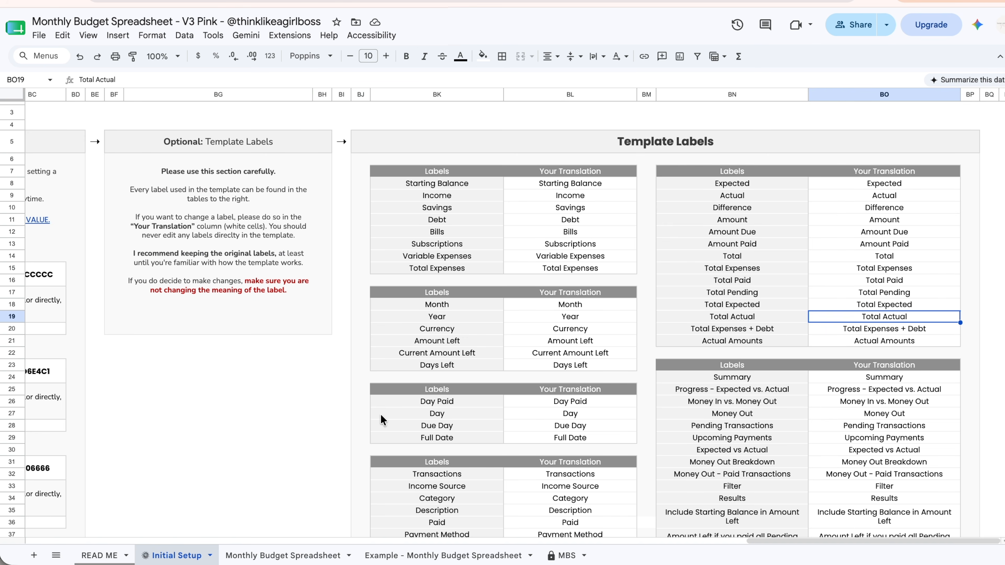
Step: Open the Monthly Budget Spreadsheet sheet and look over its tables from Income down to Subscriptions
click(325, 555)
scroll(783, 473, down, 15)
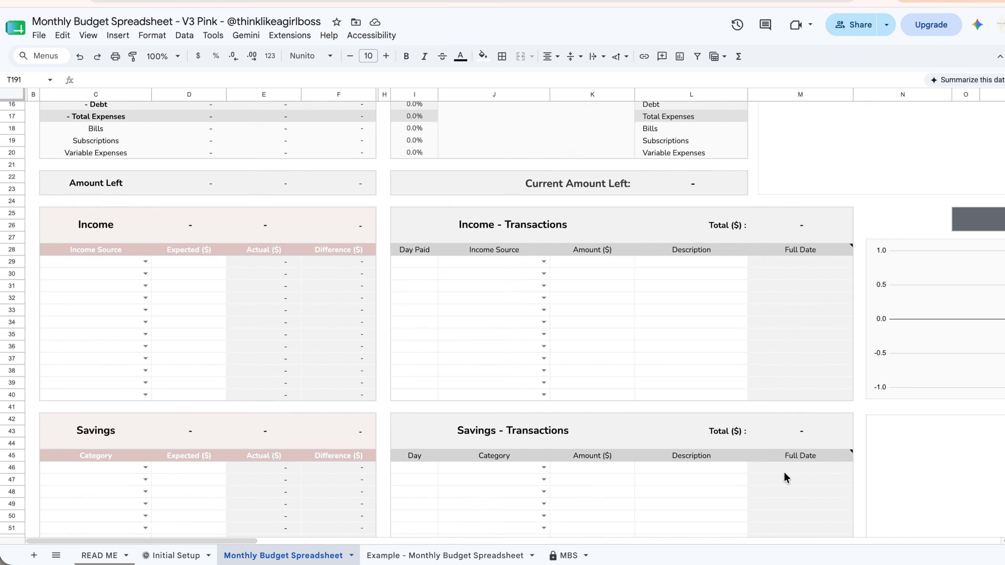
scroll(784, 473, down, 9)
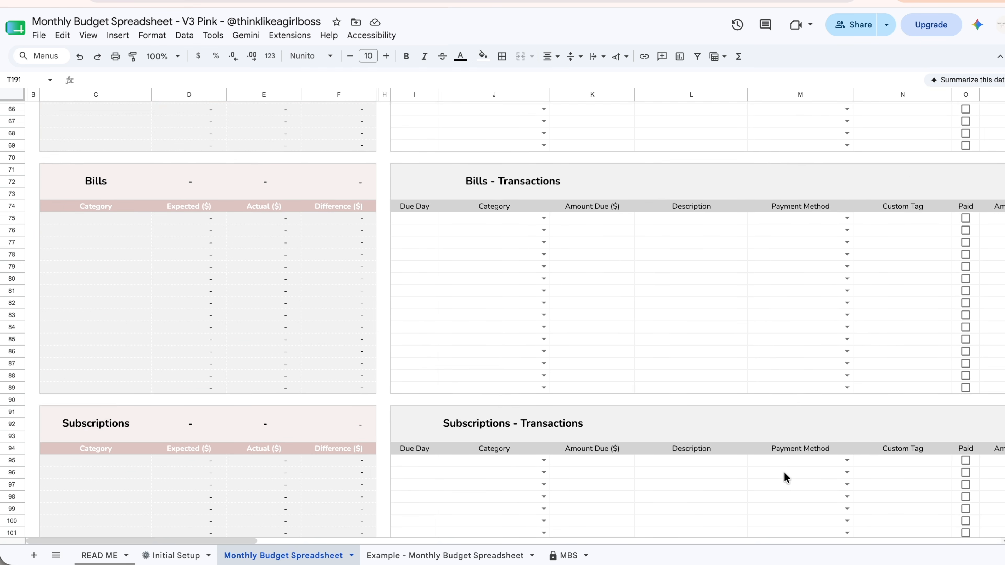
scroll(785, 477, up, 20)
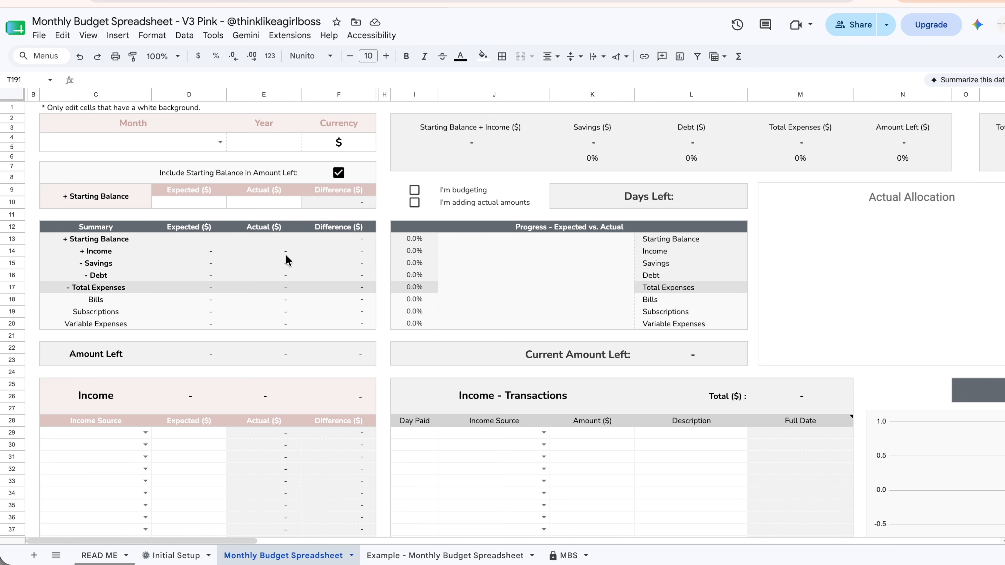
Step: Examine the Savings, Debt and Bills tables with their transaction areas and return to the month setup area of the sheet
scroll(455, 287, down, 16)
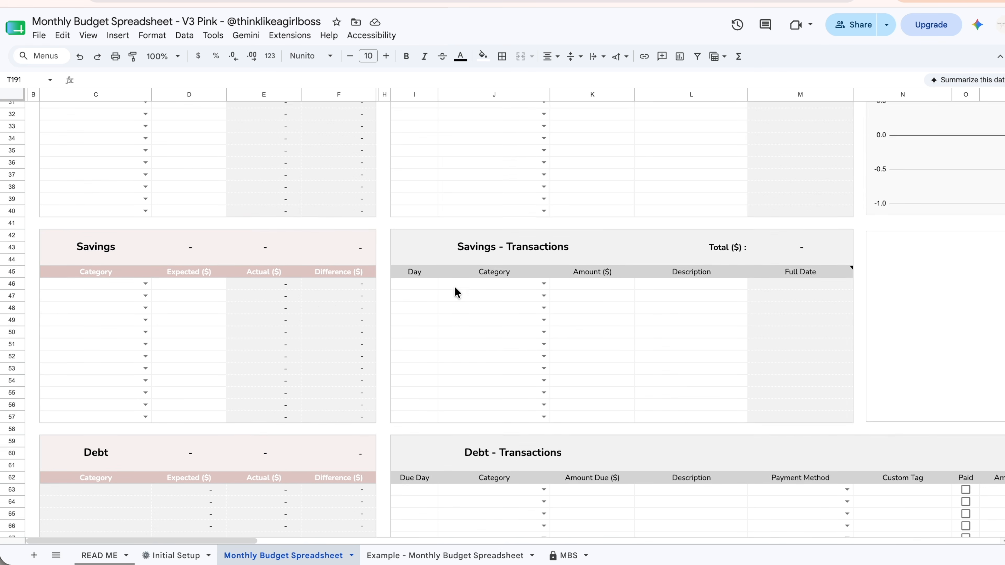
scroll(196, 308, down, 3)
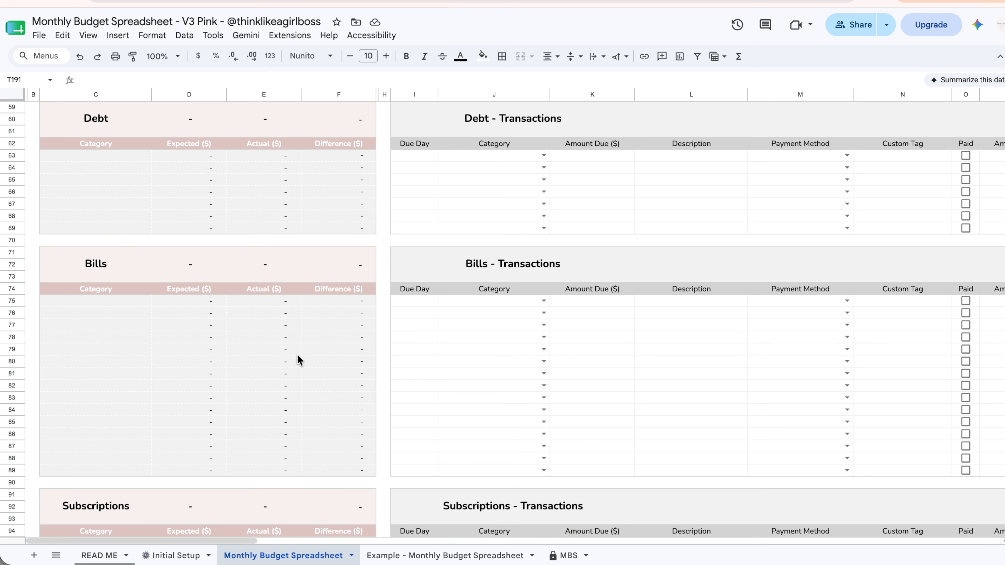
click(425, 178)
click(501, 189)
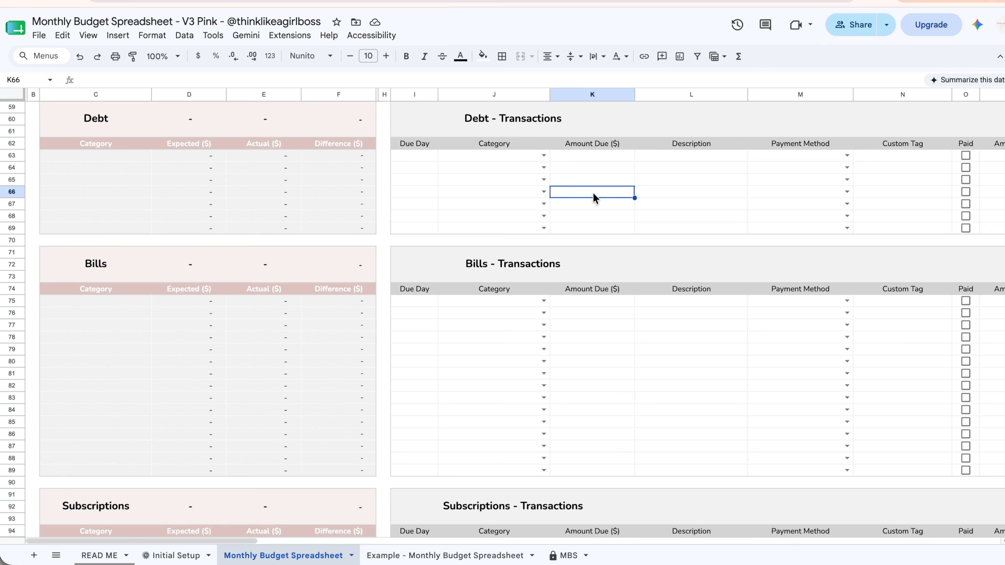
scroll(594, 197, up, 8)
click(487, 314)
scroll(486, 314, up, 11)
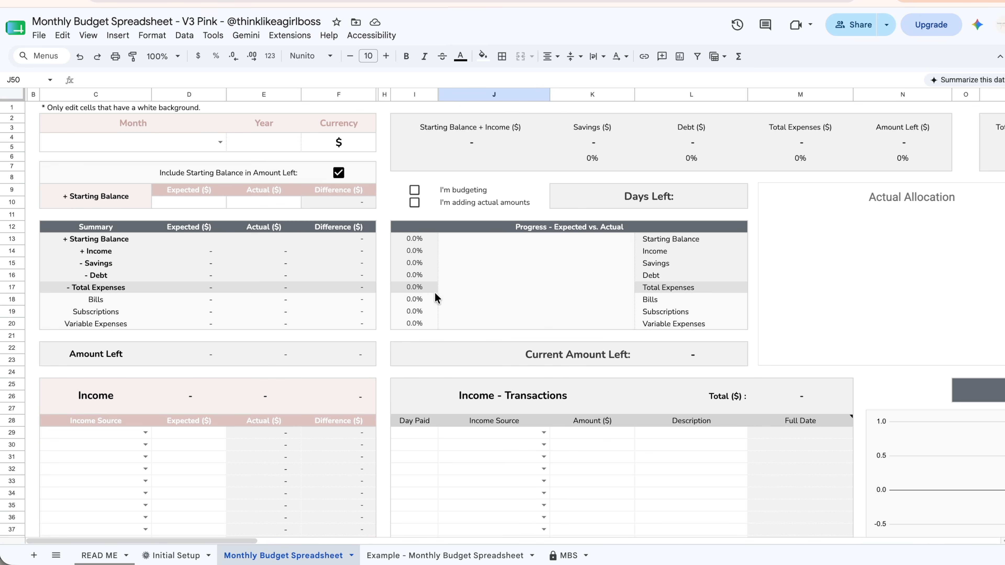
Step: Set the budget month to August and the year to 2026
click(157, 136)
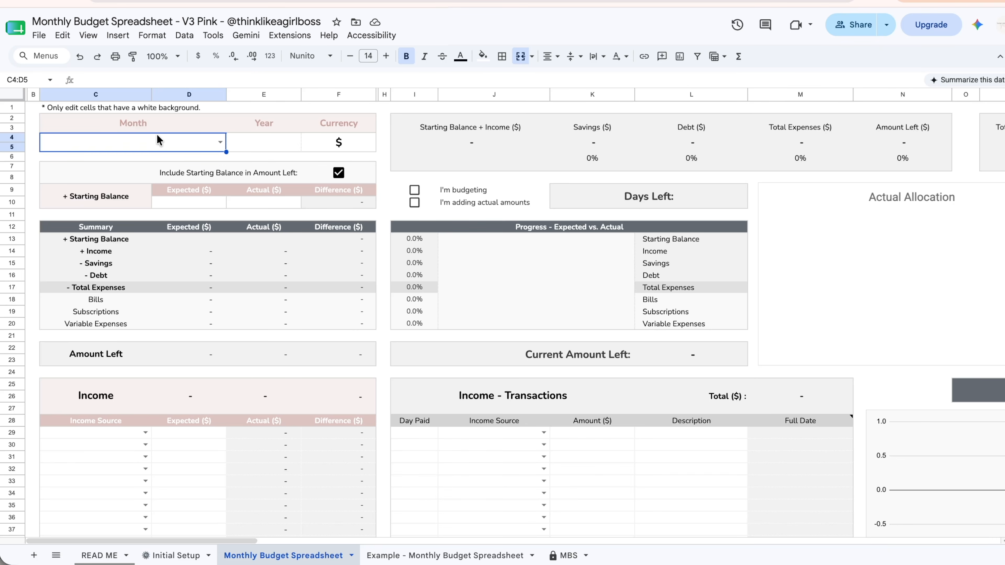
click(220, 142)
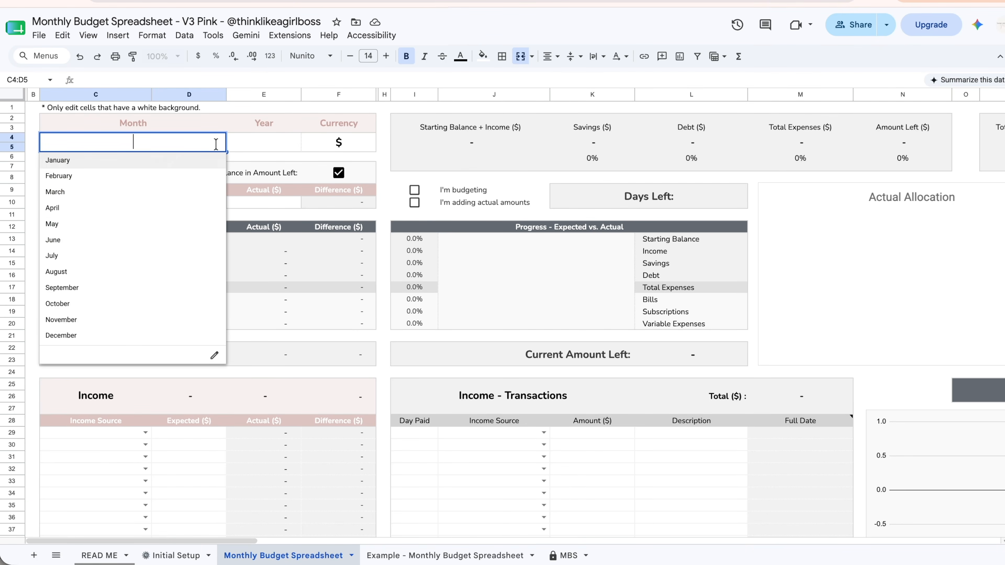
click(168, 271)
click(272, 140)
text(2026)
key(Return)
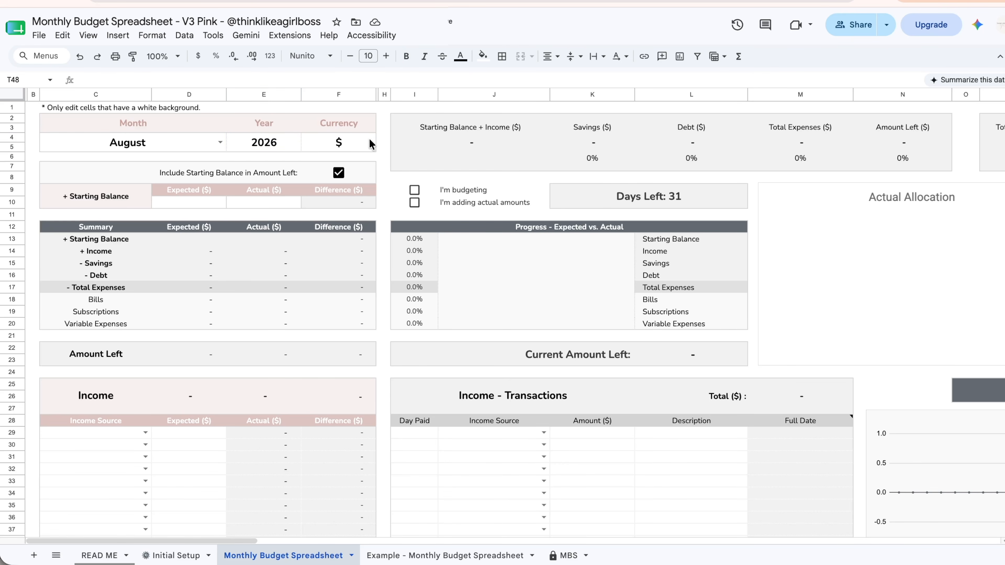
Step: Try € as the currency symbol and undo that entry
click(358, 143)
key(Delete)
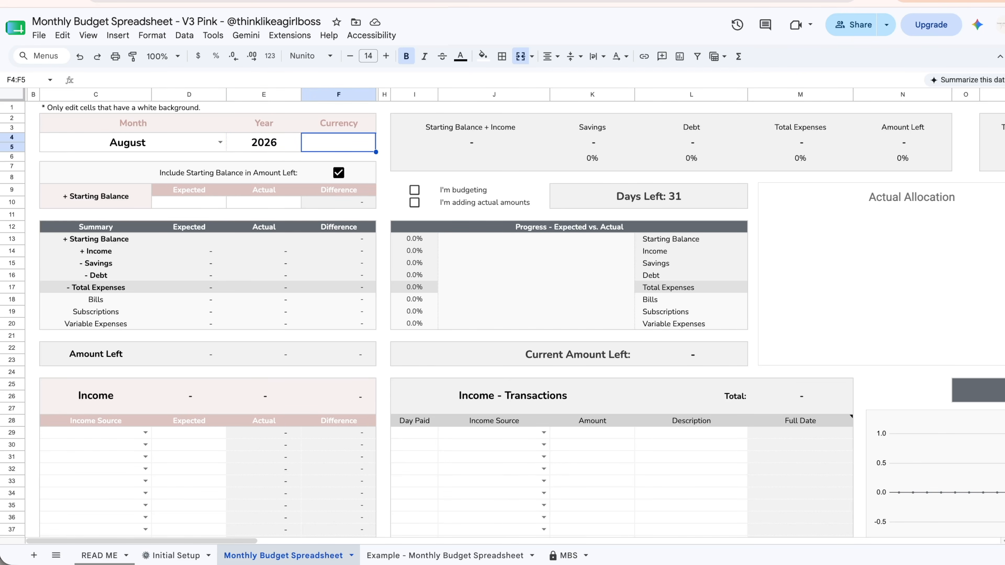
text(€)
key(Return)
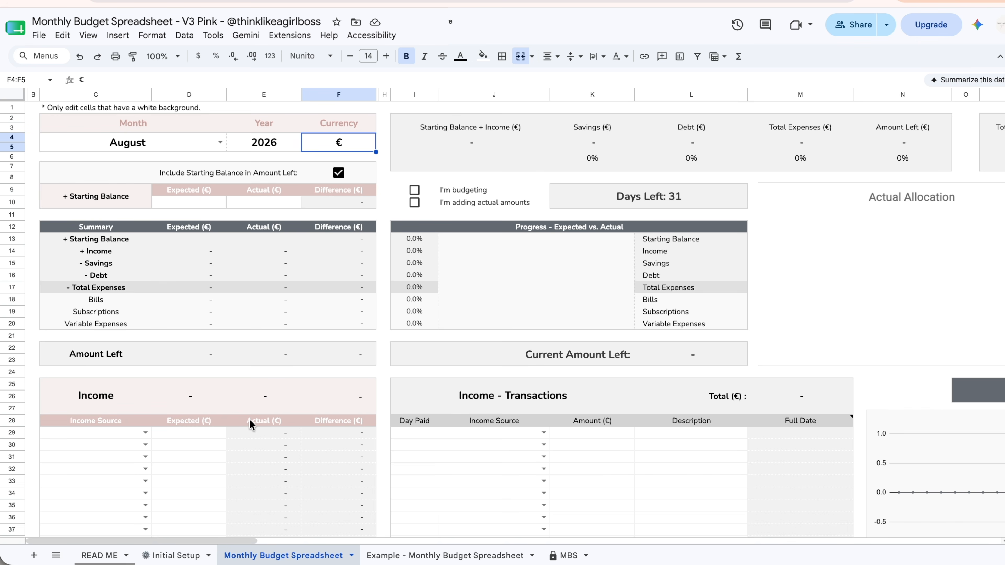
key(ctrl+z)
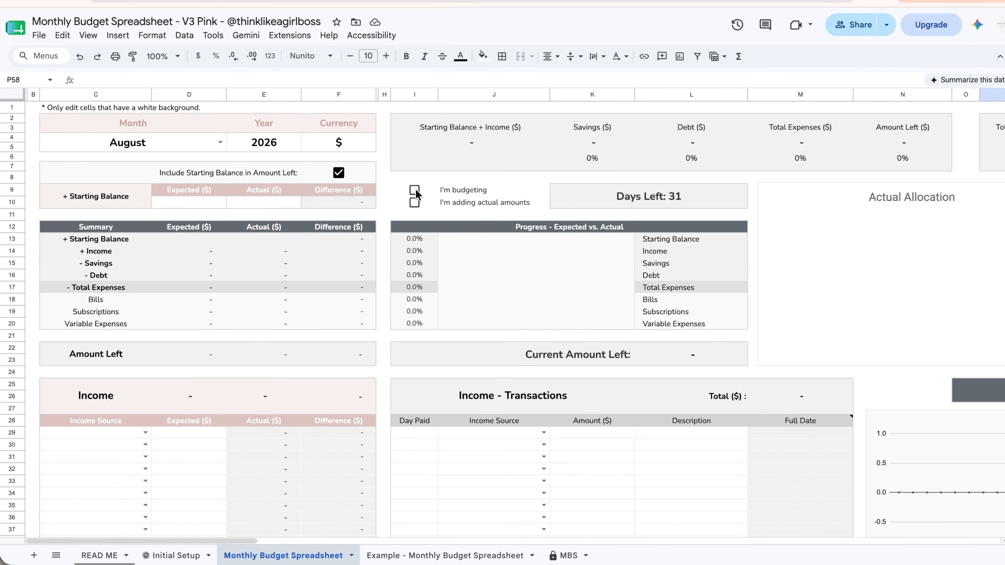
Step: Turn on the "I'm budgeting" checkbox and look over the highlighted source, category and Expected columns of the Income and Savings tables
click(415, 189)
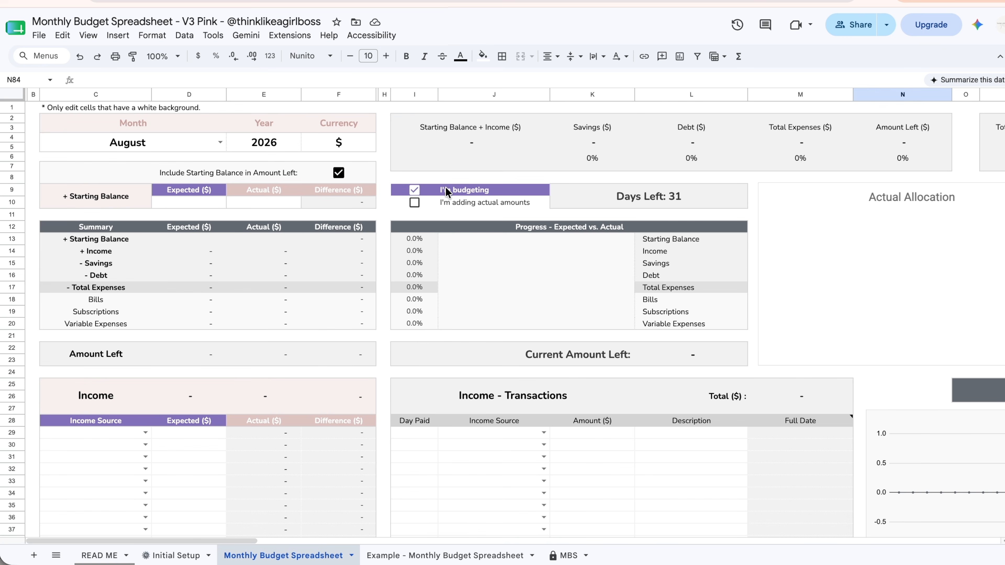
scroll(445, 192, down, 5)
scroll(84, 392, down, 2)
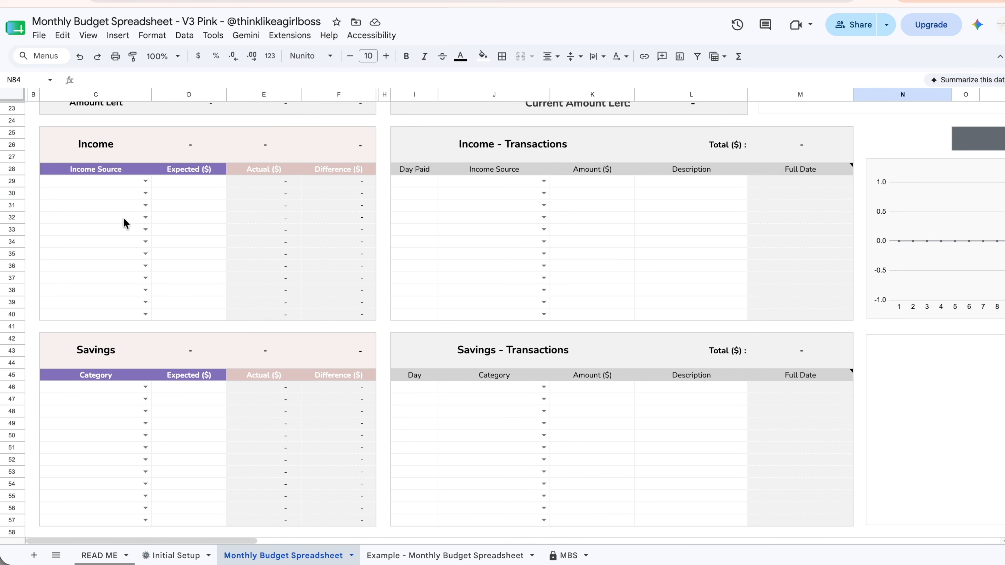
click(105, 229)
click(208, 229)
click(81, 466)
click(176, 460)
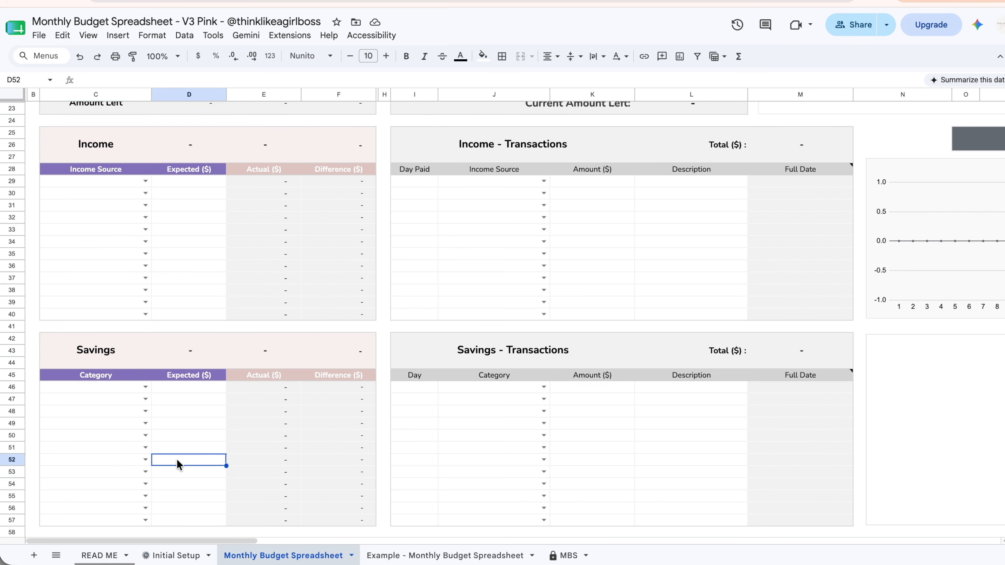
scroll(176, 460, up, 7)
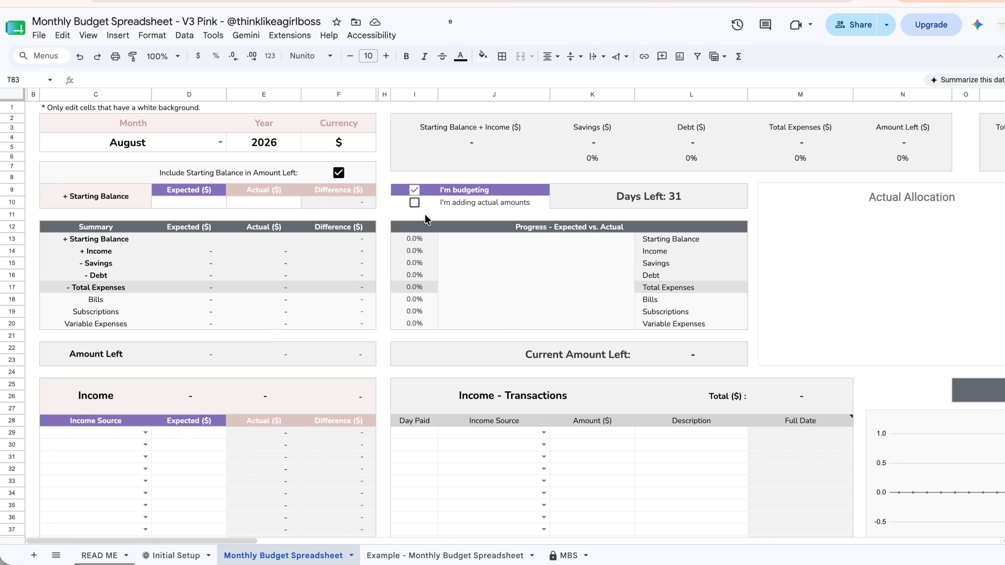
Step: Swap "I'm budgeting" for "I'm adding actual amounts" and examine the highlighted columns in the transaction tables down to Variable Expenses
click(414, 190)
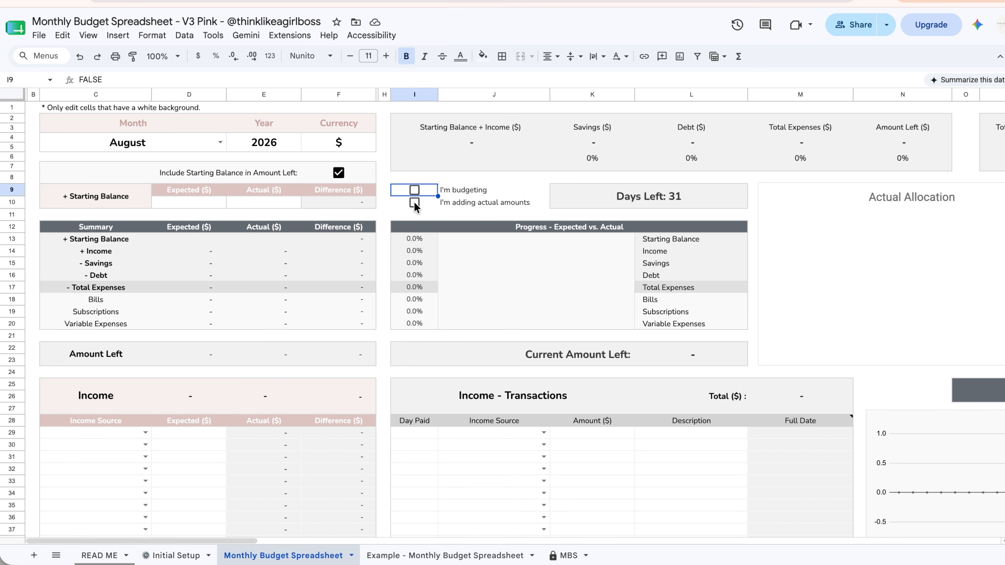
click(414, 203)
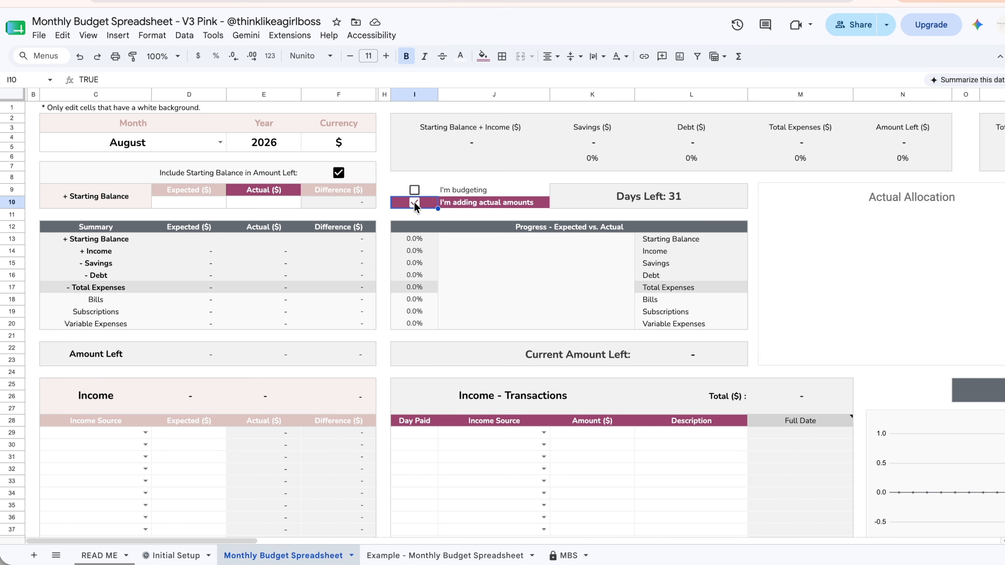
scroll(500, 279, down, 15)
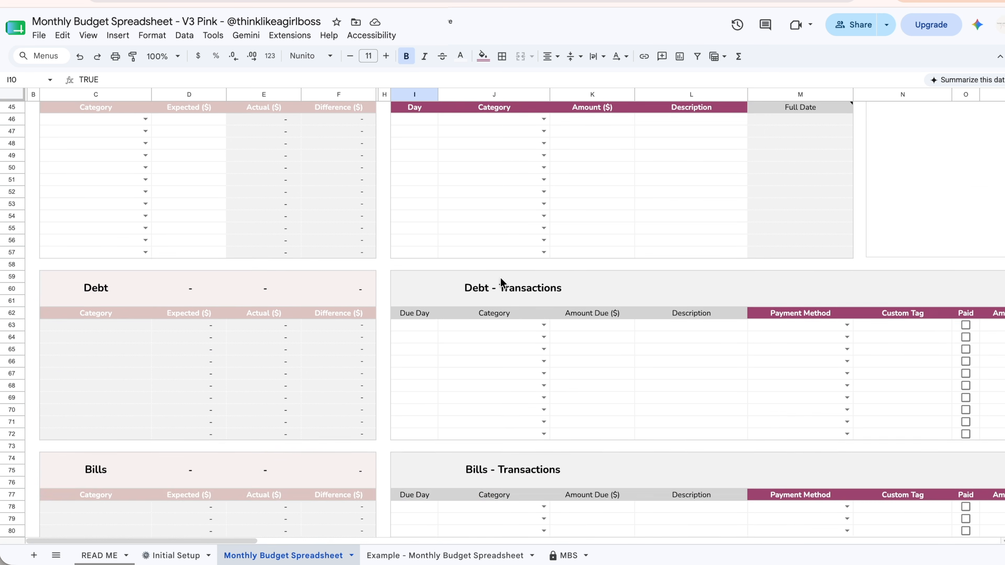
scroll(500, 282, down, 10)
scroll(500, 282, right, 5)
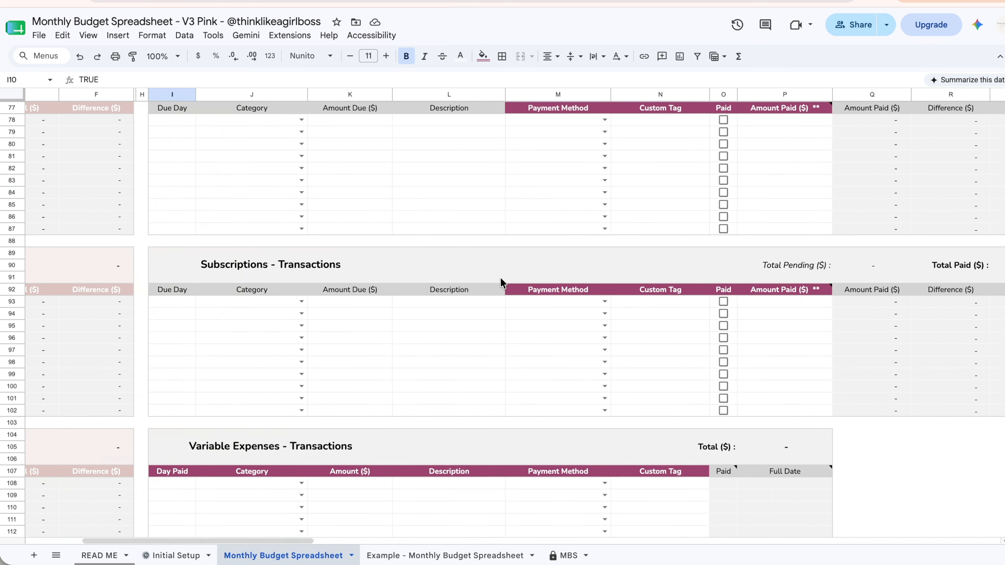
scroll(500, 281, left, 5)
scroll(500, 277, down, 5)
scroll(645, 326, up, 3)
scroll(646, 325, up, 5)
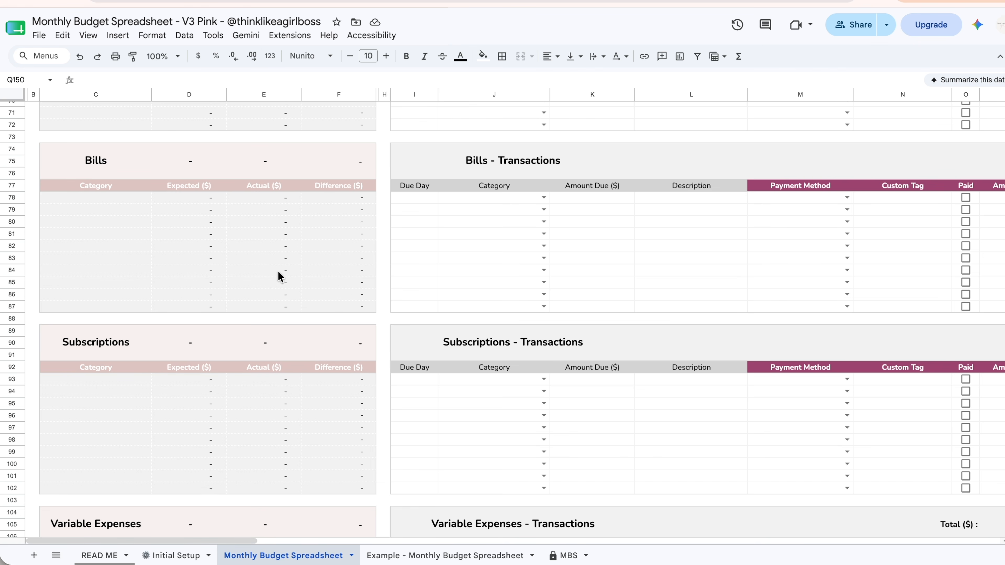
Step: Try inserting 8 rows below rows 79–86 in the Bills table
drag(20, 209, 20, 290)
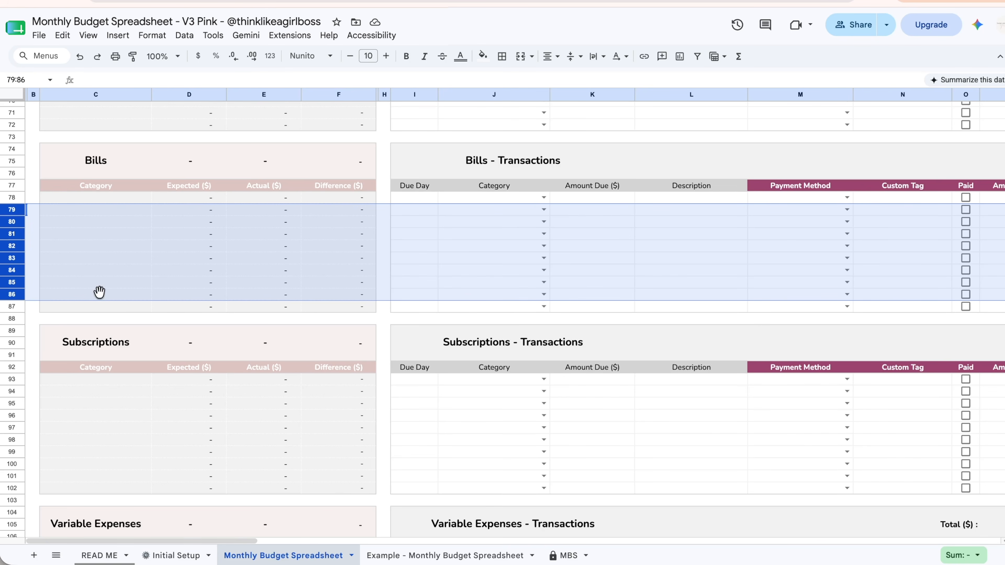
right_click(20, 228)
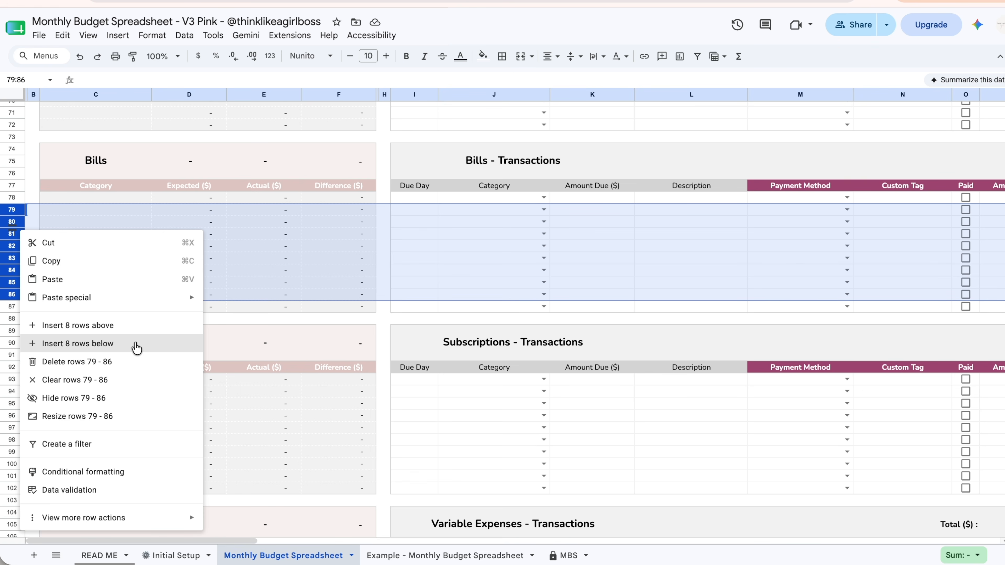
click(137, 348)
click(513, 286)
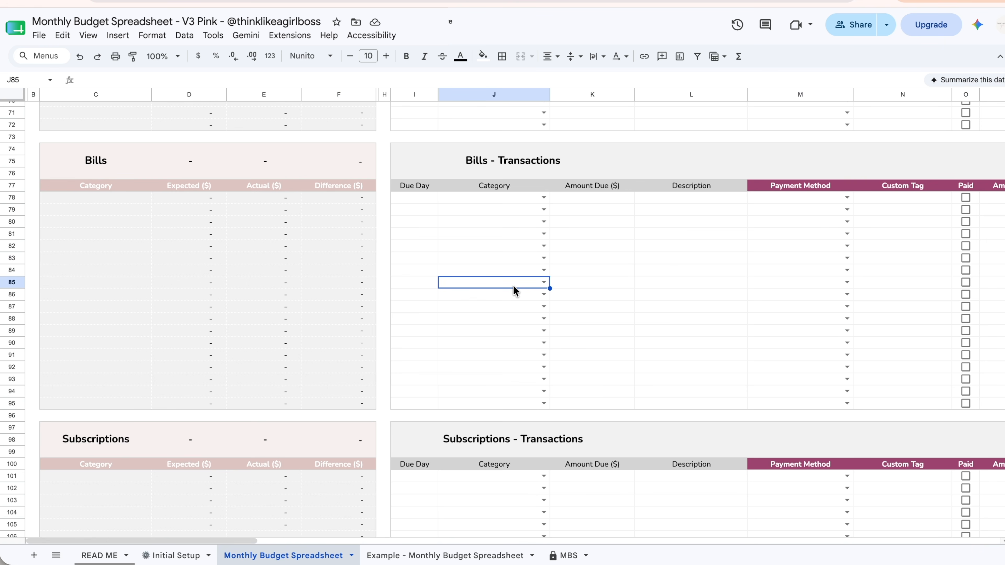
Step: Insert 5 rows below rows 35–39 in the Income table of the Example - Monthly Budget Spreadsheet sheet
click(460, 555)
scroll(370, 368, down, 5)
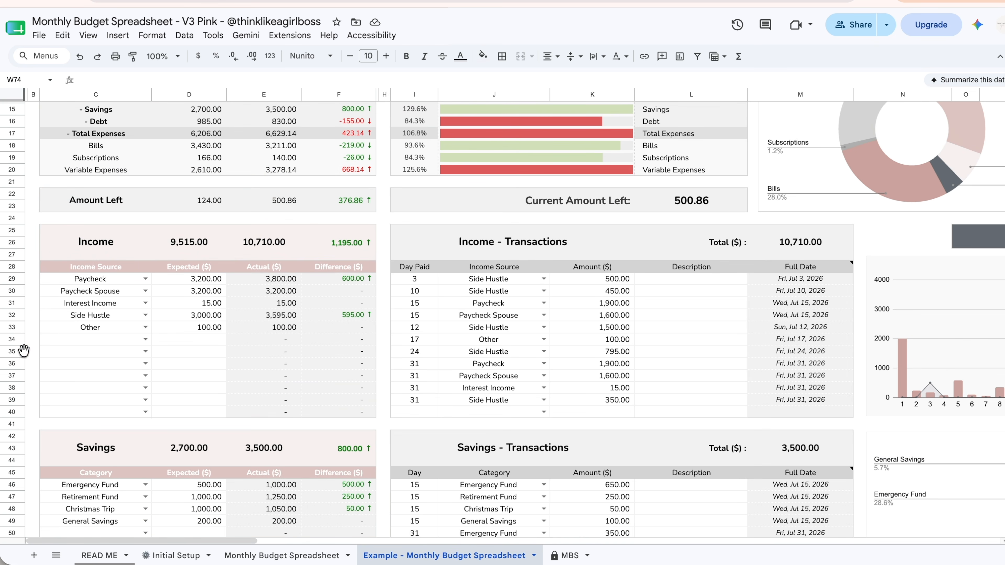
drag(20, 351, 18, 400)
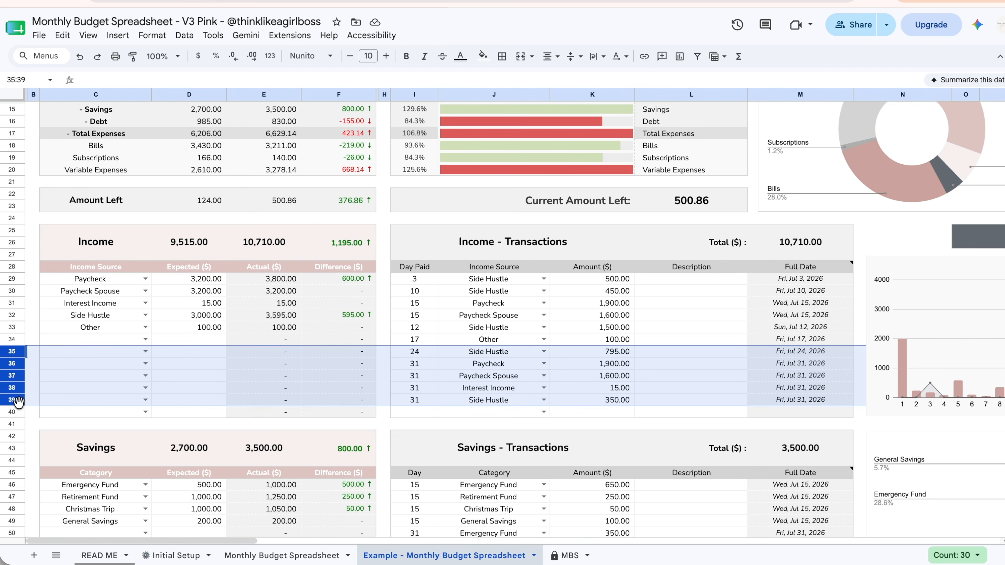
right_click(19, 368)
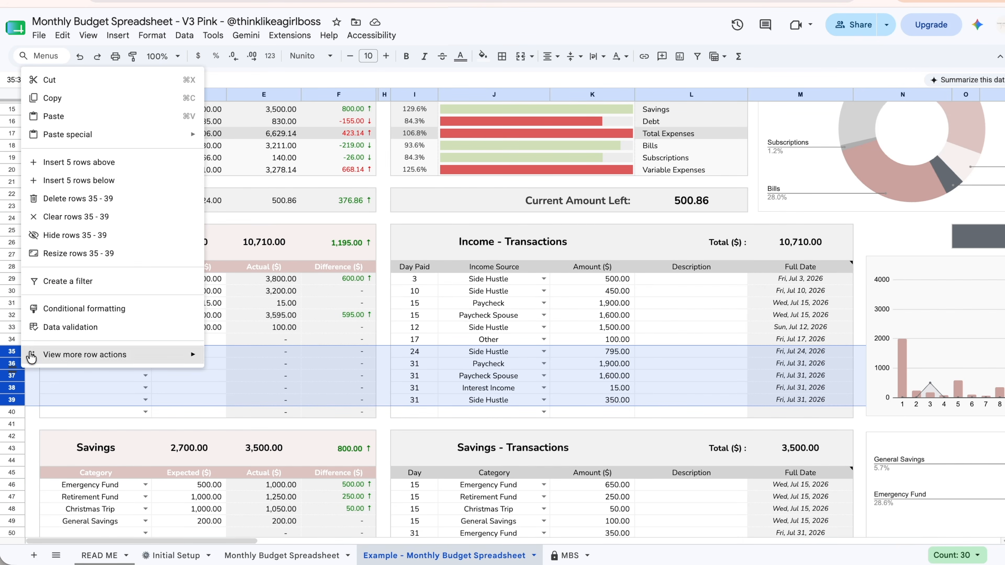
click(163, 183)
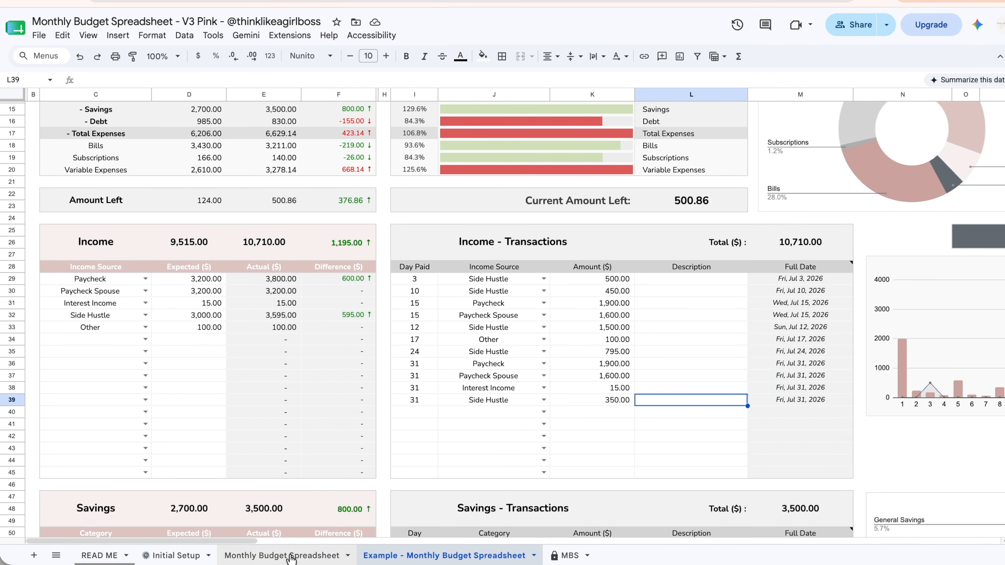
Step: Return to the Monthly Budget Spreadsheet sheet, clear "I'm adding actual amounts" and check "I'm budgeting"
click(291, 556)
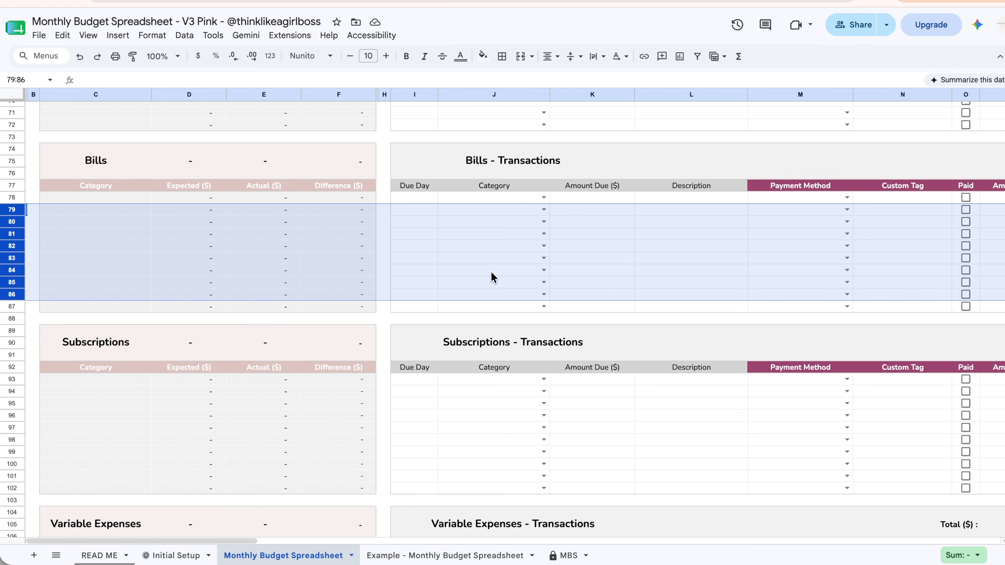
click(489, 258)
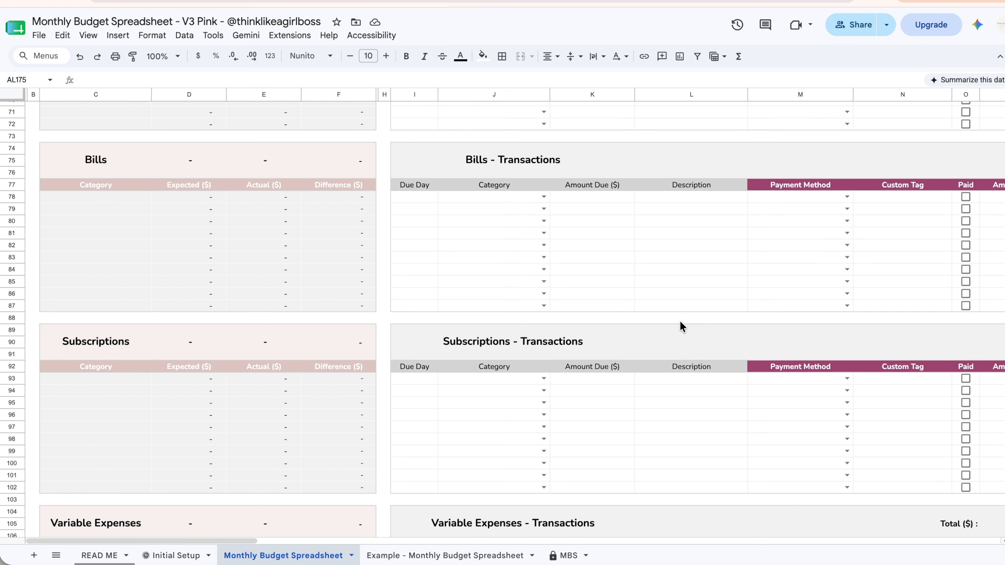
scroll(680, 321, up, 15)
scroll(680, 327, up, 4)
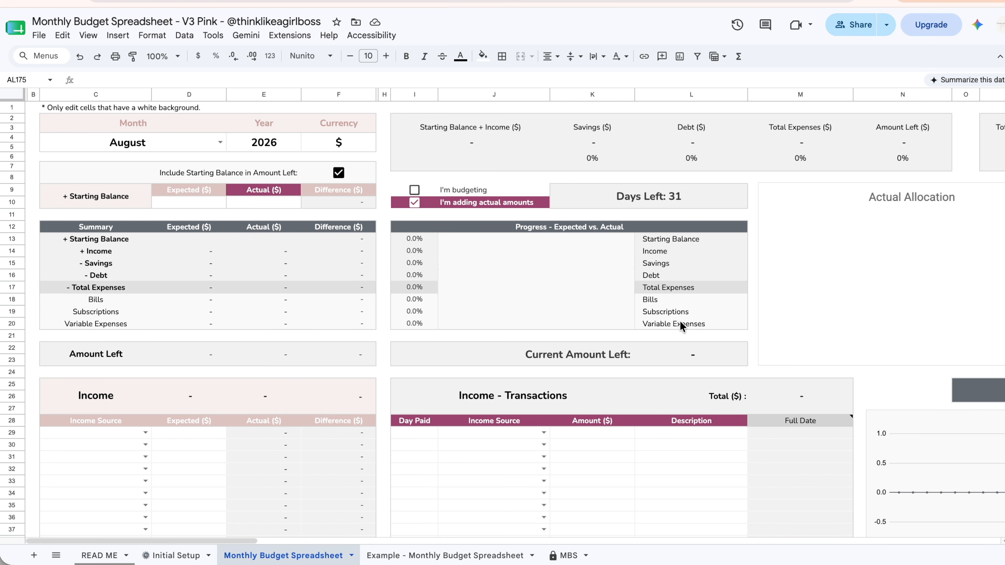
click(414, 202)
click(414, 190)
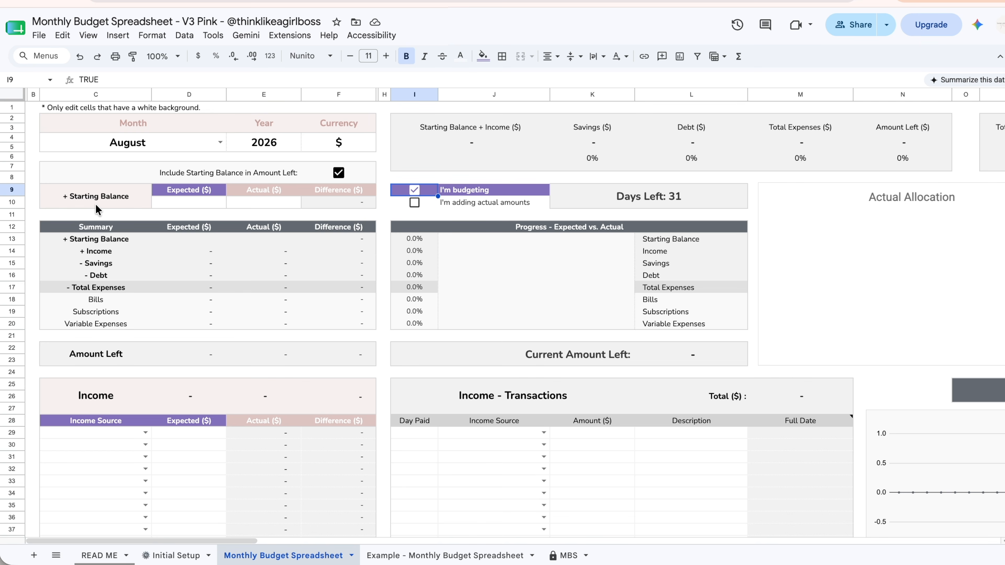
Step: Try 765 as the expected starting balance and clear the entry
click(172, 203)
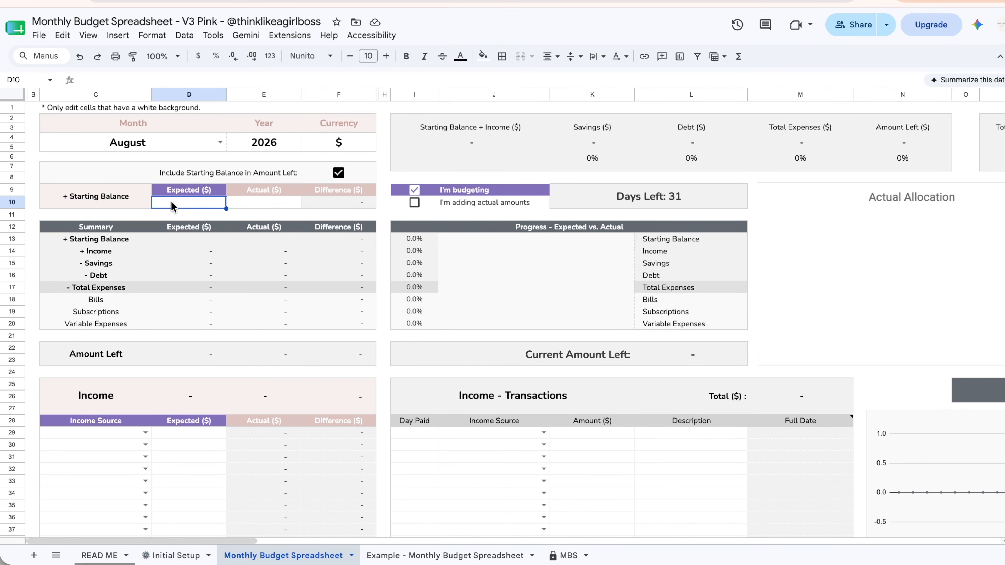
text(765)
key(ctrl+Return)
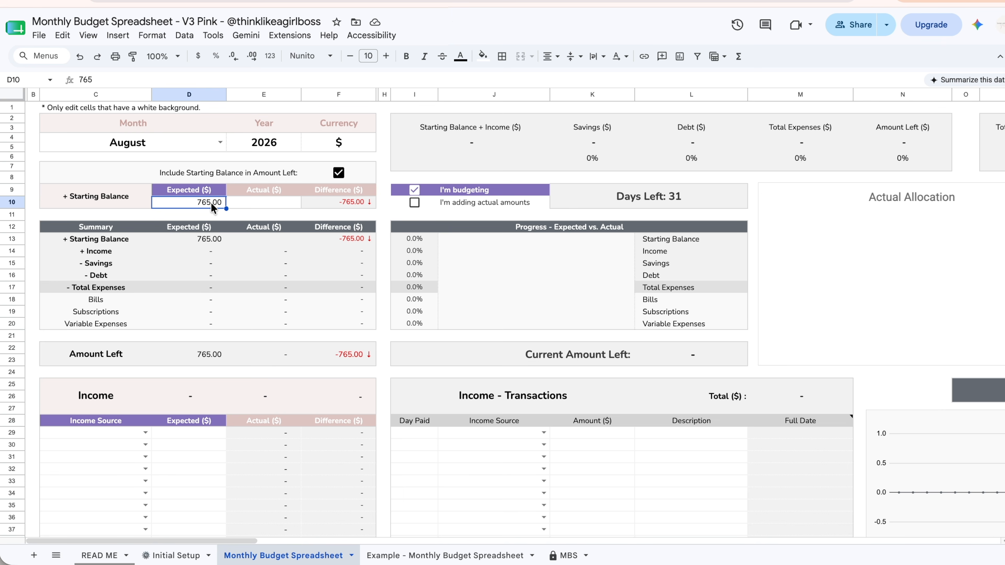
key(Delete)
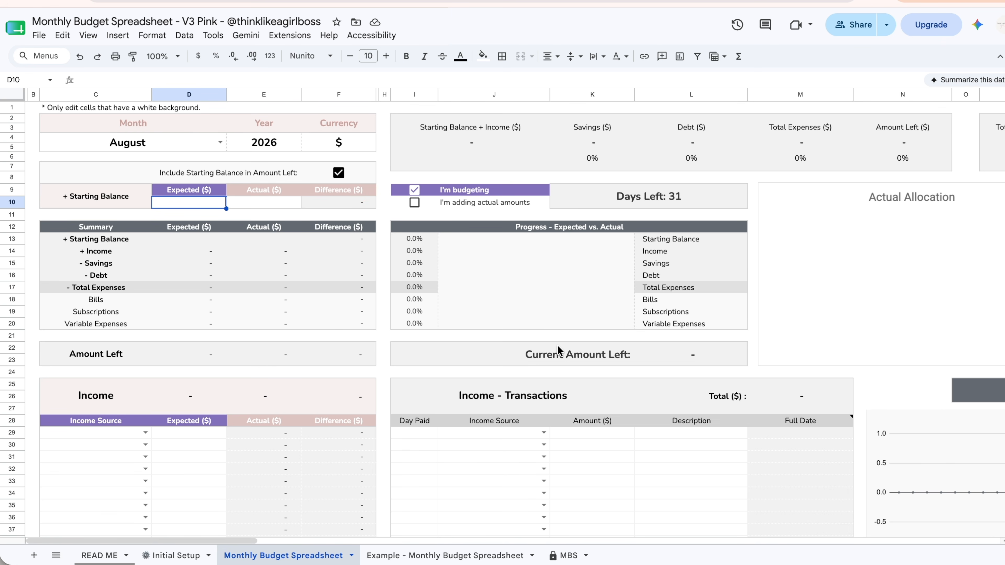
Step: Add Paycheck as the first source in the Income table with an expected amount of 3200
scroll(557, 344, down, 5)
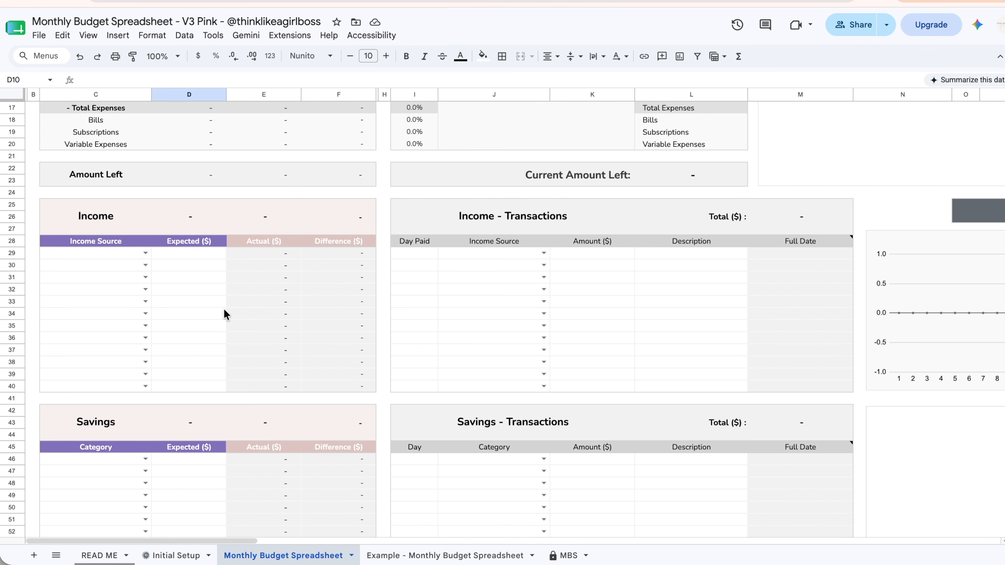
click(146, 254)
click(126, 299)
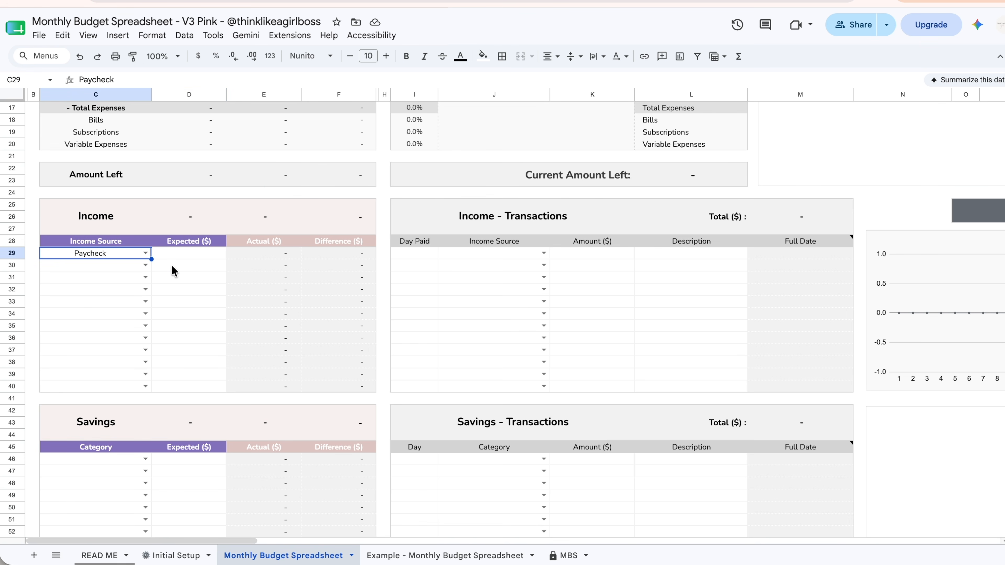
click(182, 252)
text(3200)
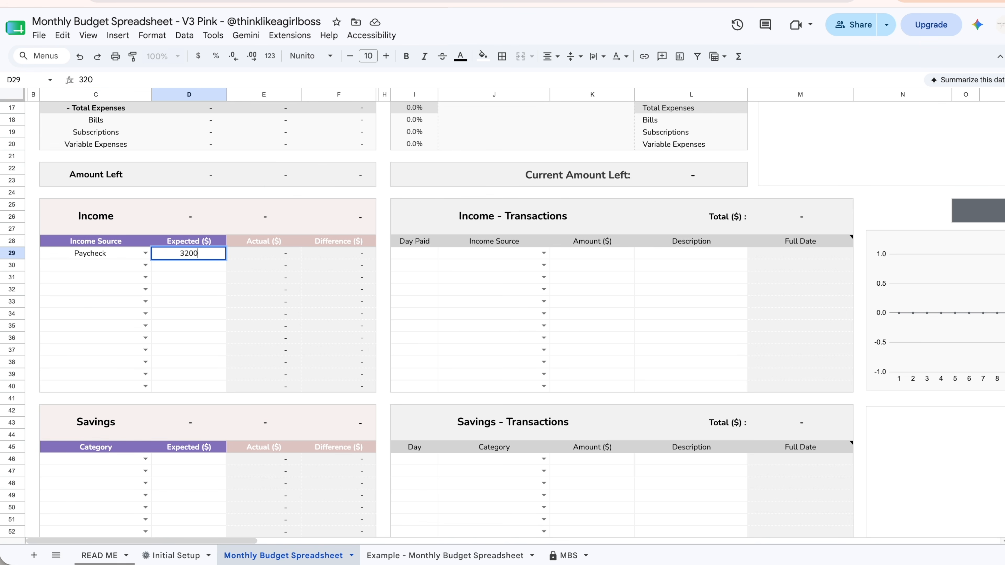
Step: Add Paycheck Spouse as the second income source with an expected amount of 3200
click(146, 265)
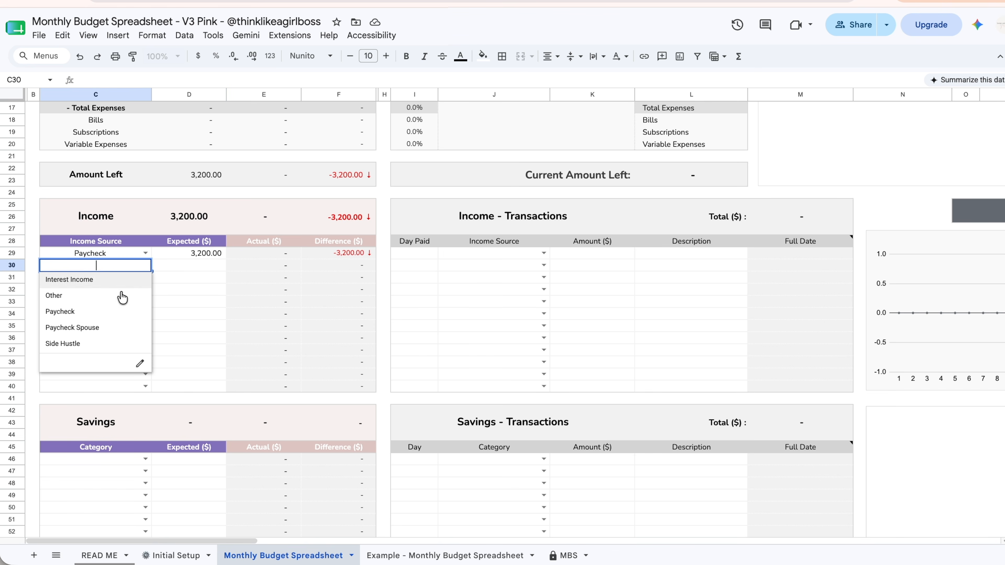
click(101, 327)
click(187, 266)
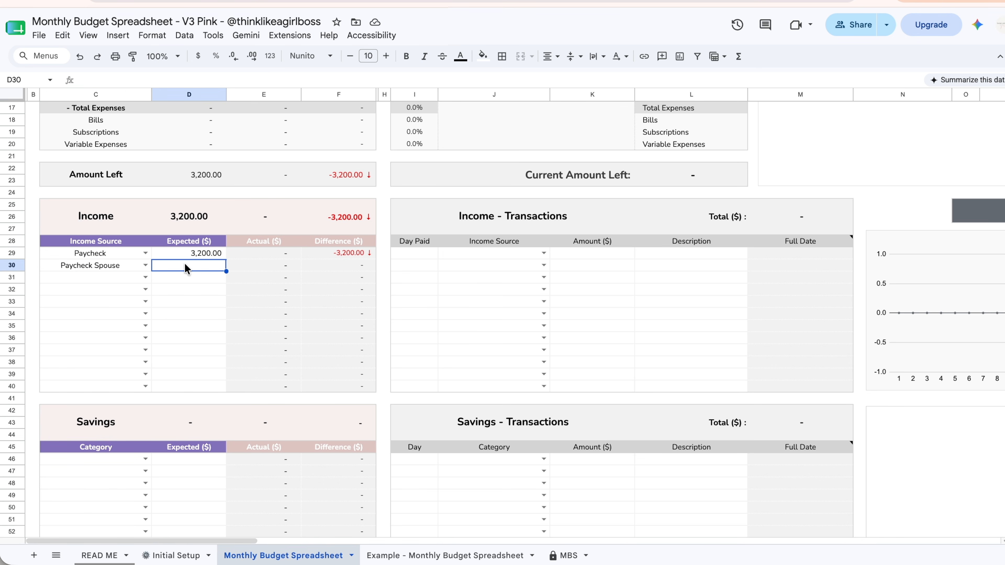
text(3200)
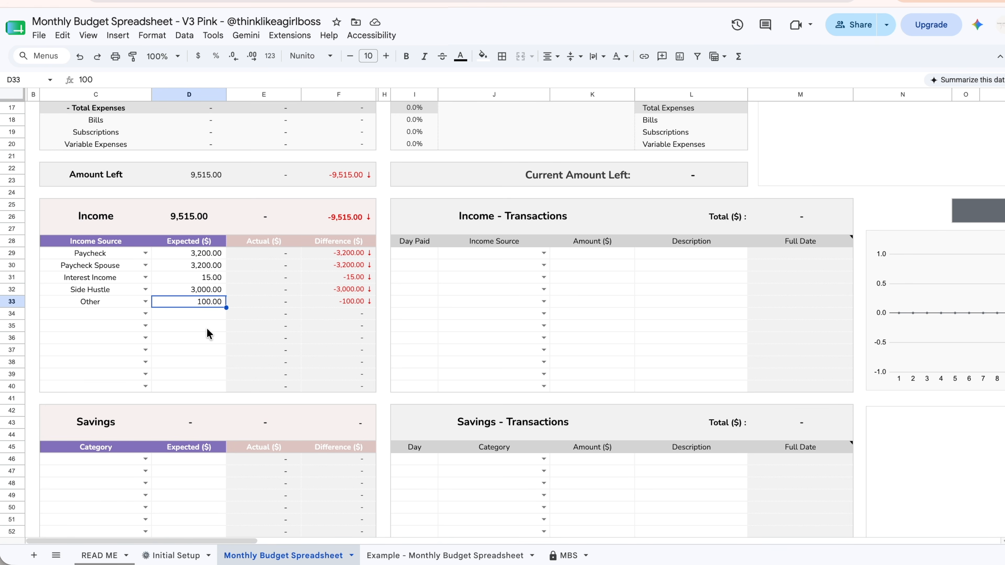
Step: Add Christmas Trip as the first category in the Savings table with an expected amount of 100
scroll(208, 333, down, 6)
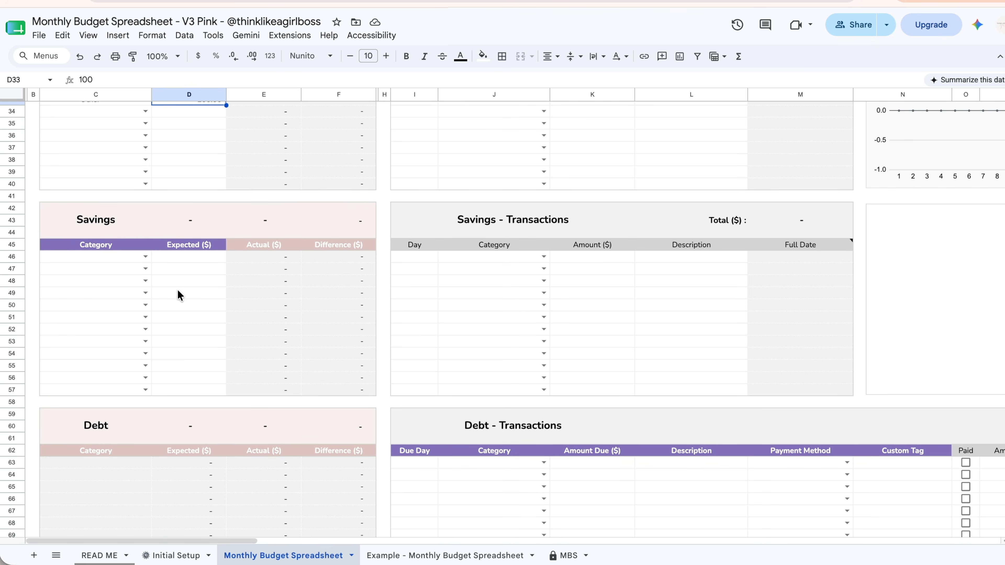
click(145, 256)
click(70, 288)
click(165, 258)
text(100)
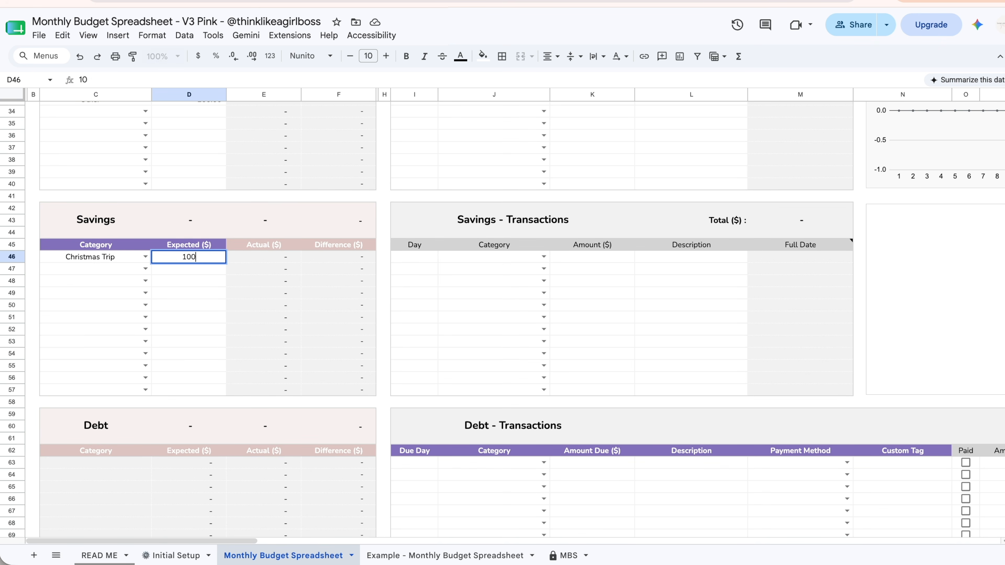
key(Return)
Step: Add Emergency Fund as the second Savings category with an expected amount of 200
click(145, 269)
click(91, 299)
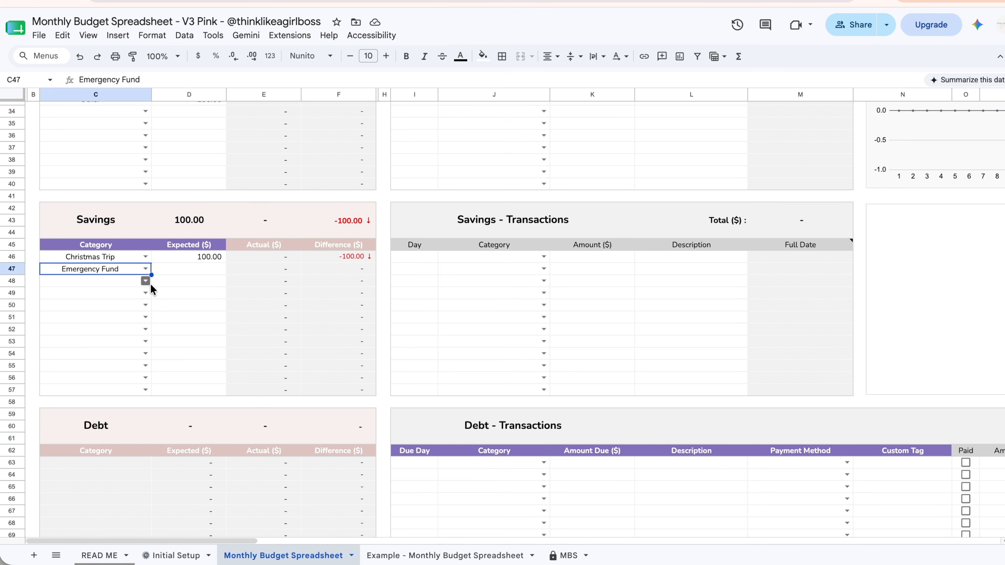
click(176, 273)
text(200)
key(Return)
Step: Add General Savings as the third Savings category with an expected amount of 400
click(145, 281)
click(91, 325)
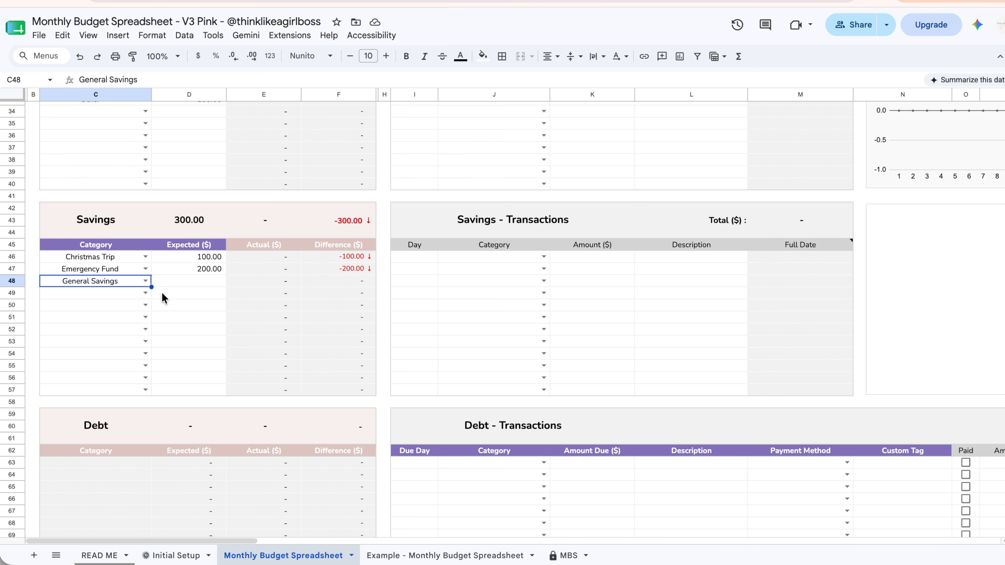
click(178, 281)
text(400)
Step: Add Retirement Fund as the fourth Savings category with an expected amount of 800
click(145, 293)
click(95, 354)
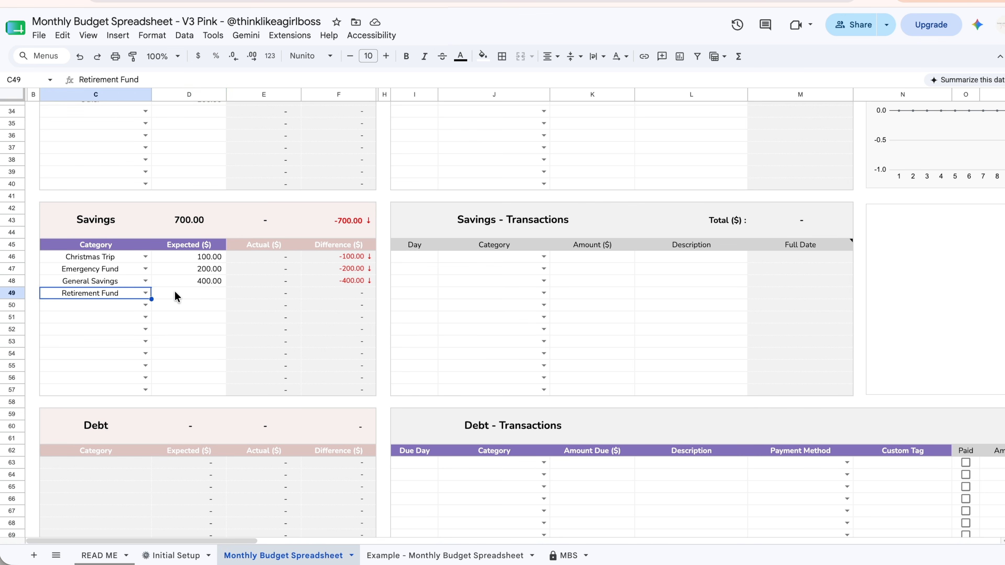
click(176, 294)
text(800)
key(Return)
Step: Review the budget summary and the layout of the Debt, Bills, Subscriptions and Variable Expenses tables with their transaction sections
scroll(486, 344, up, 10)
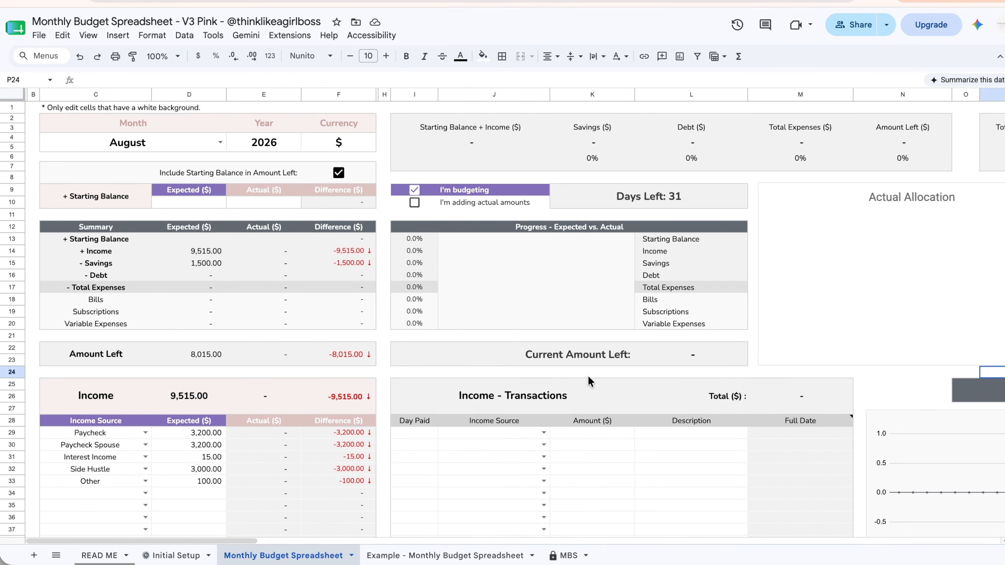
scroll(587, 378, down, 10)
scroll(588, 380, down, 17)
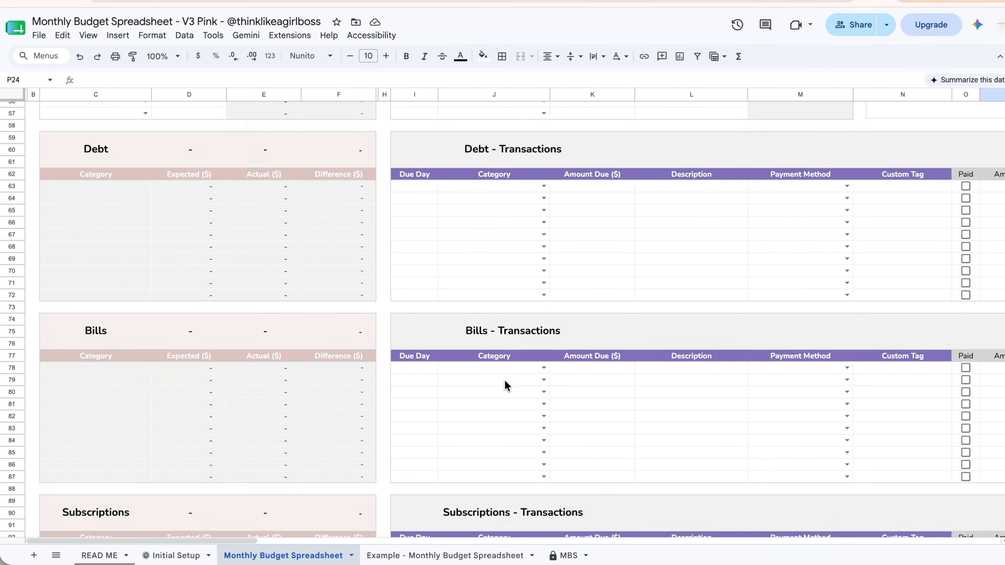
scroll(506, 381, up, 5)
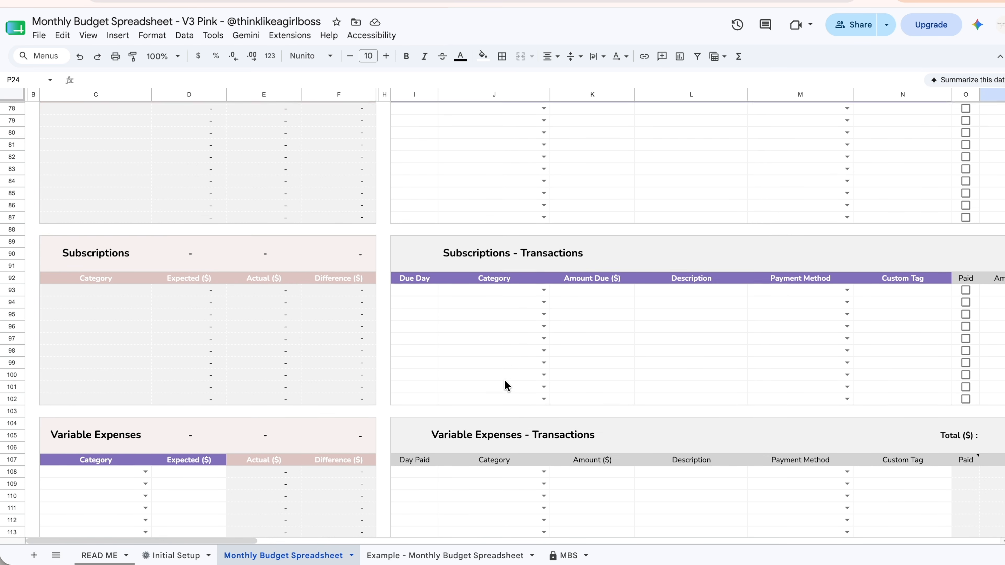
scroll(505, 381, up, 13)
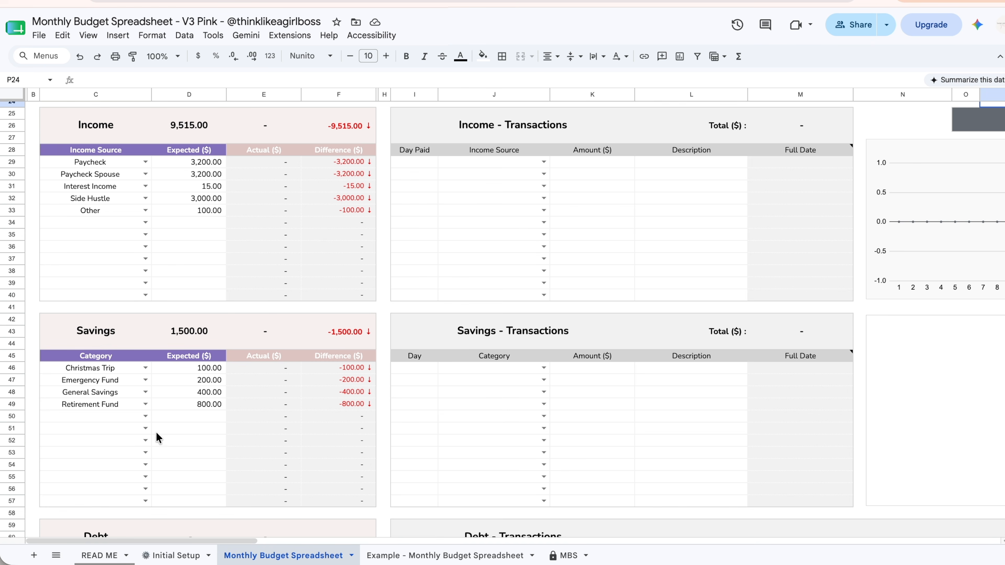
scroll(154, 435, down, 9)
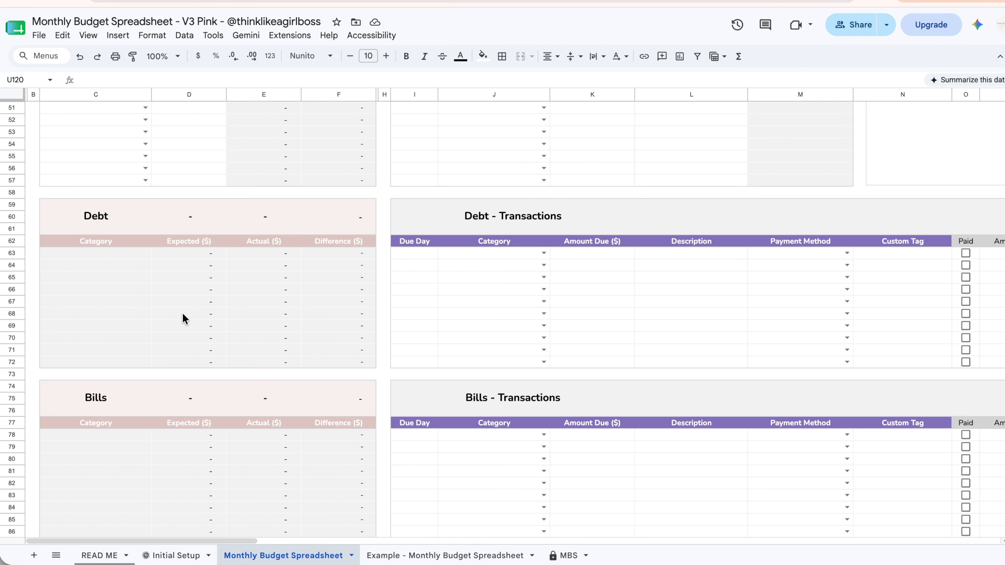
scroll(181, 313, down, 7)
scroll(243, 252, up, 5)
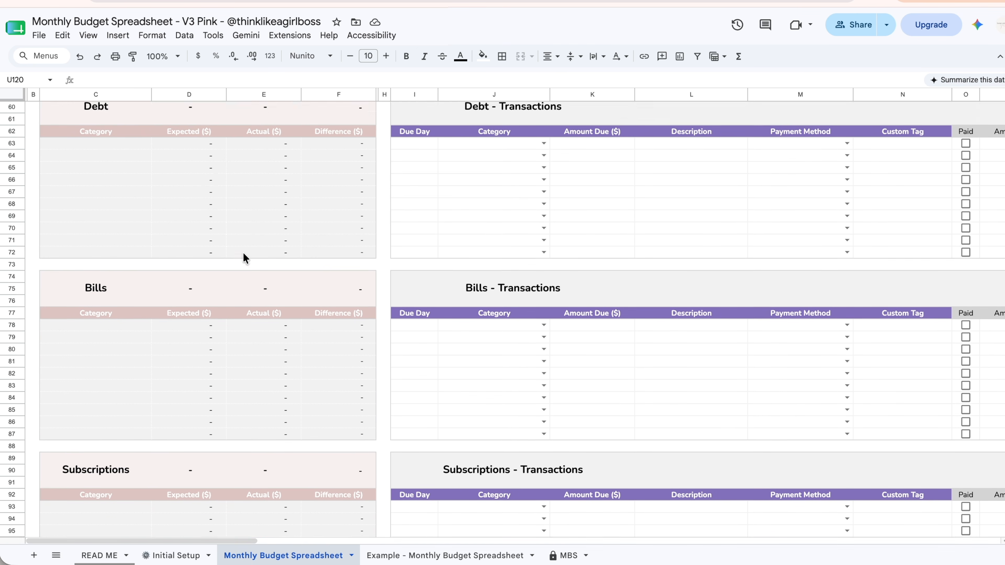
scroll(476, 246, down, 3)
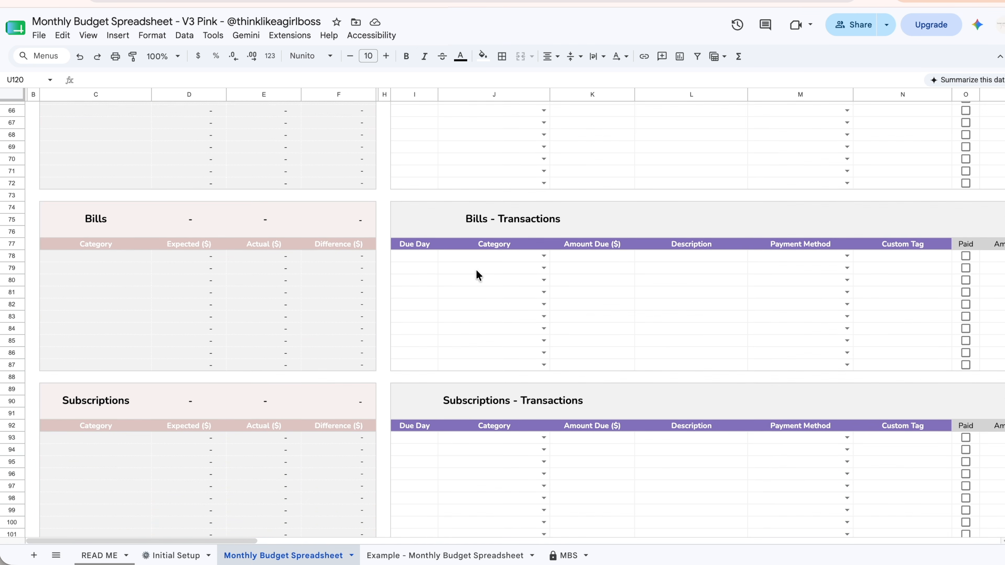
scroll(522, 277, up, 3)
scroll(522, 277, down, 1)
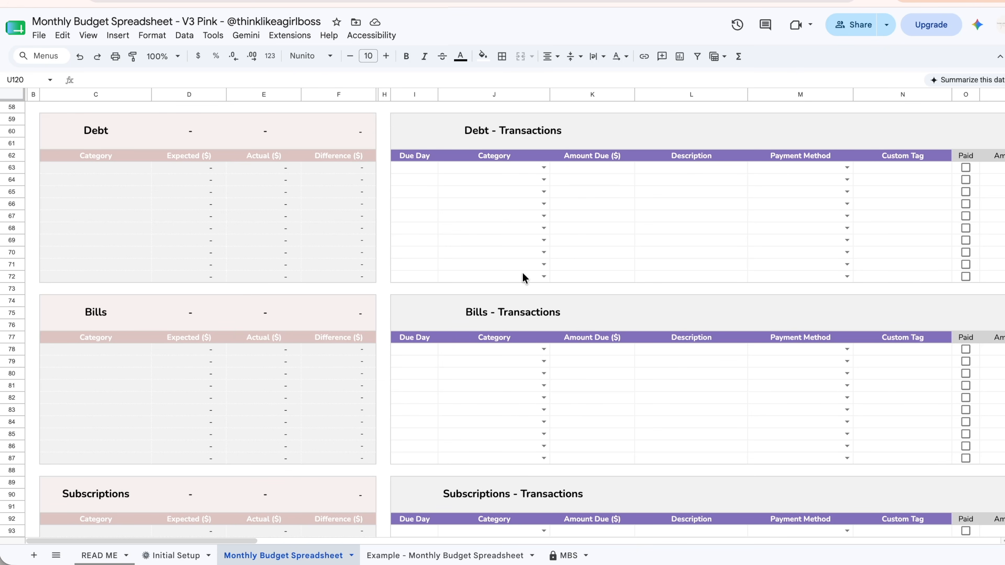
Step: Enter 15 as the due day in the first row of Bills - Transactions and check that row's Full Date
click(414, 352)
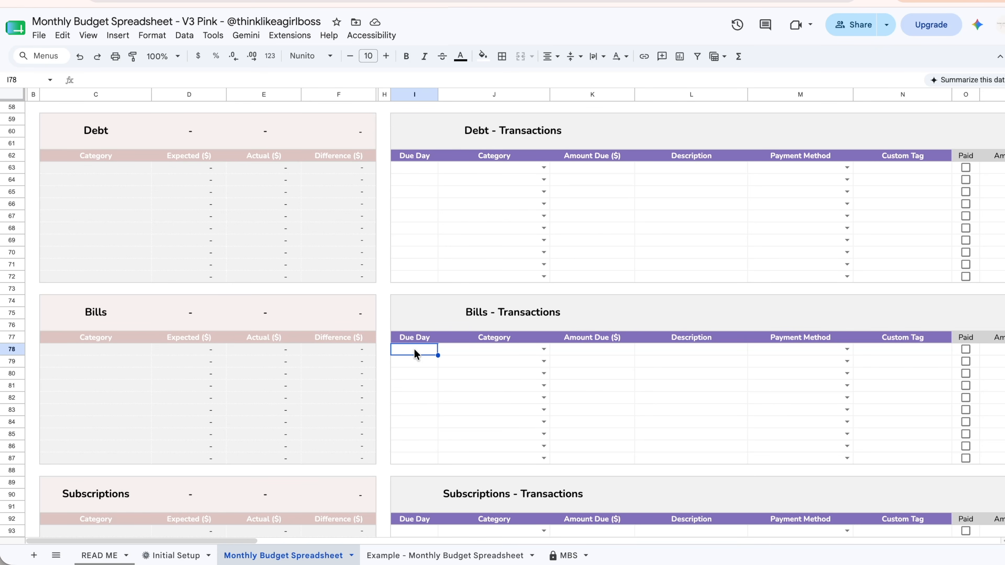
text(15)
key(Tab)
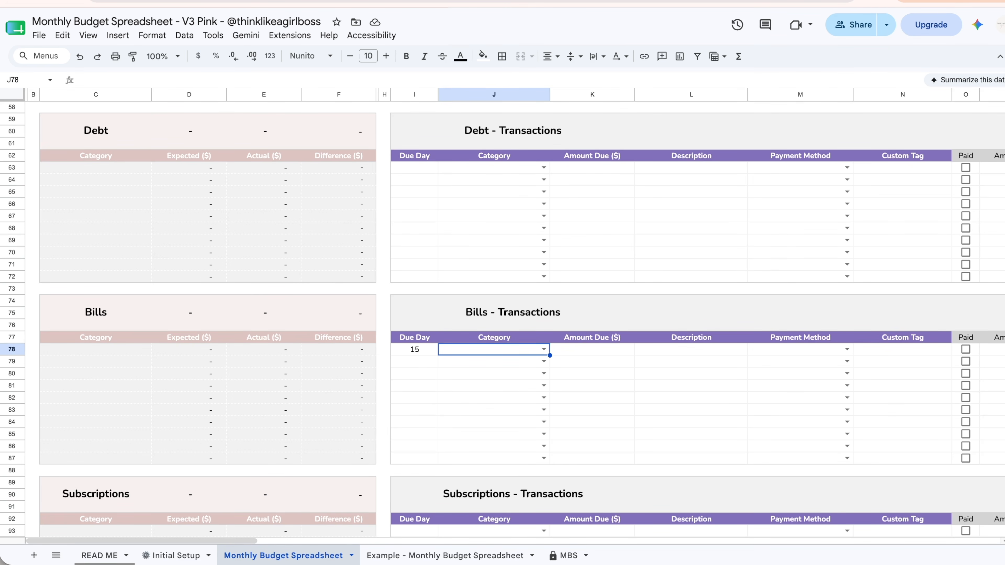
click(414, 350)
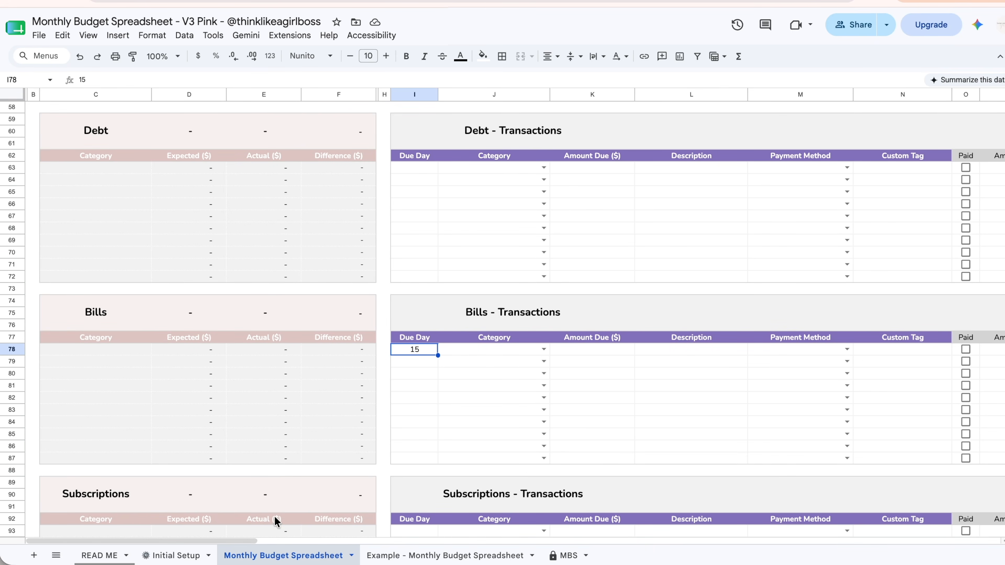
drag(235, 540, 387, 542)
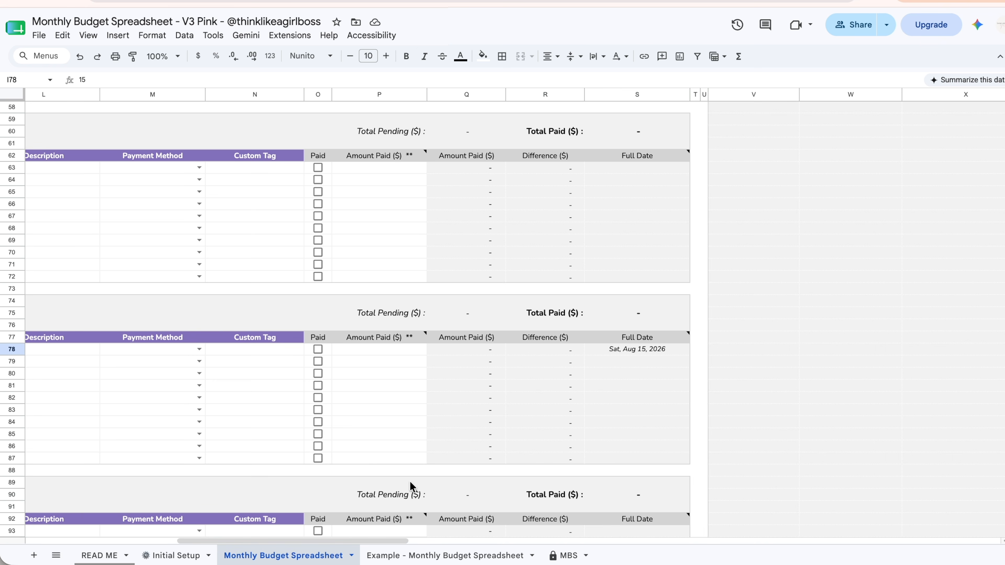
drag(371, 540, 204, 539)
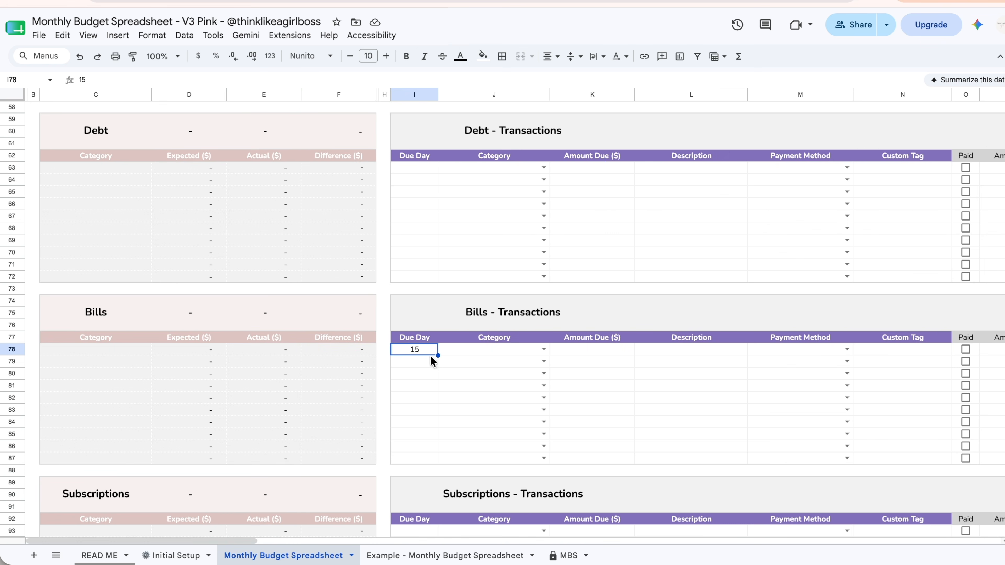
Step: Set the first bill's category to Rent and its amount due to 2000
click(544, 349)
click(501, 442)
click(589, 356)
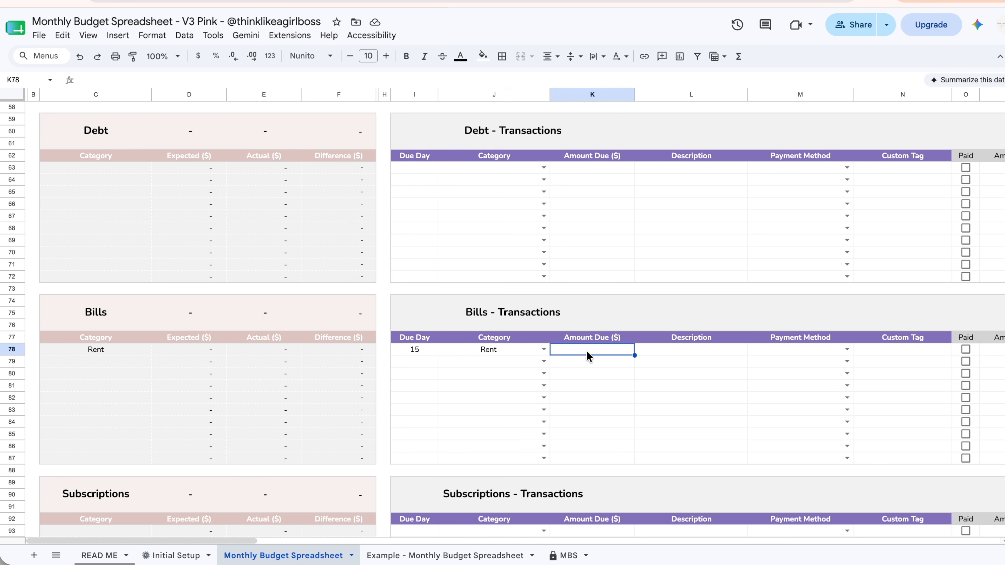
text(2000)
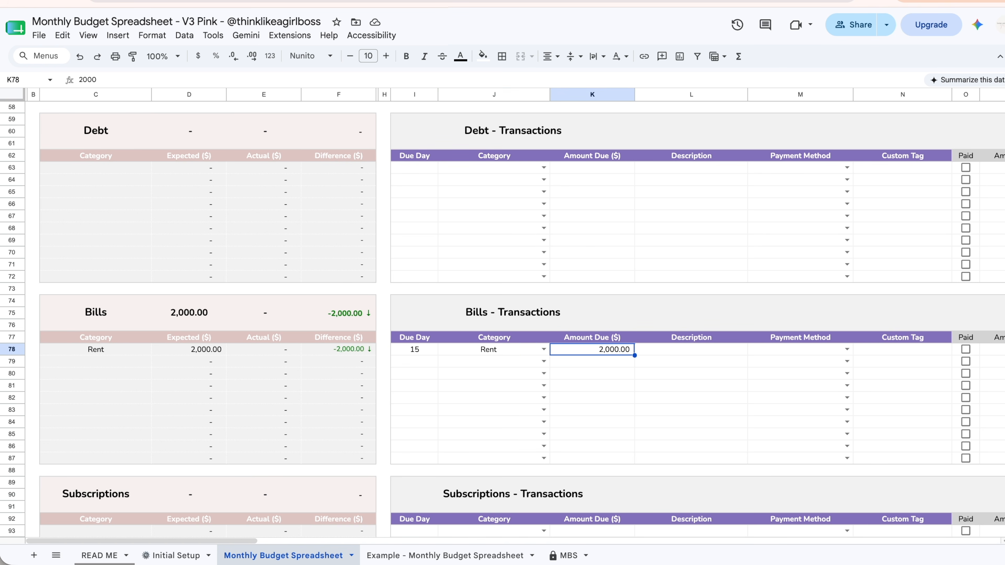
Step: Complete the Rent bill with the description August, payment method Wire Transfer and custom tag Need
key(Tab)
text(August)
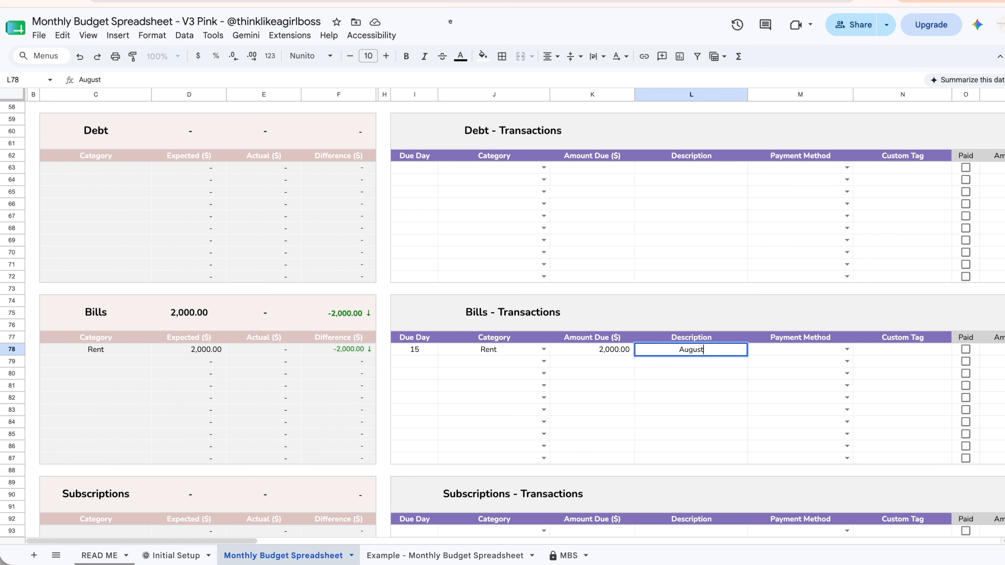
key(Tab)
click(846, 349)
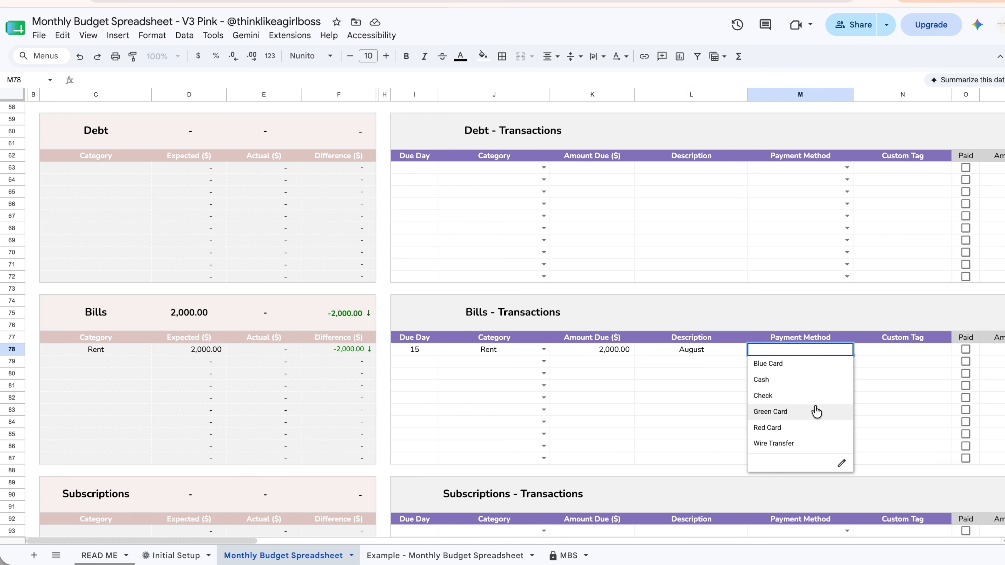
click(796, 443)
click(894, 349)
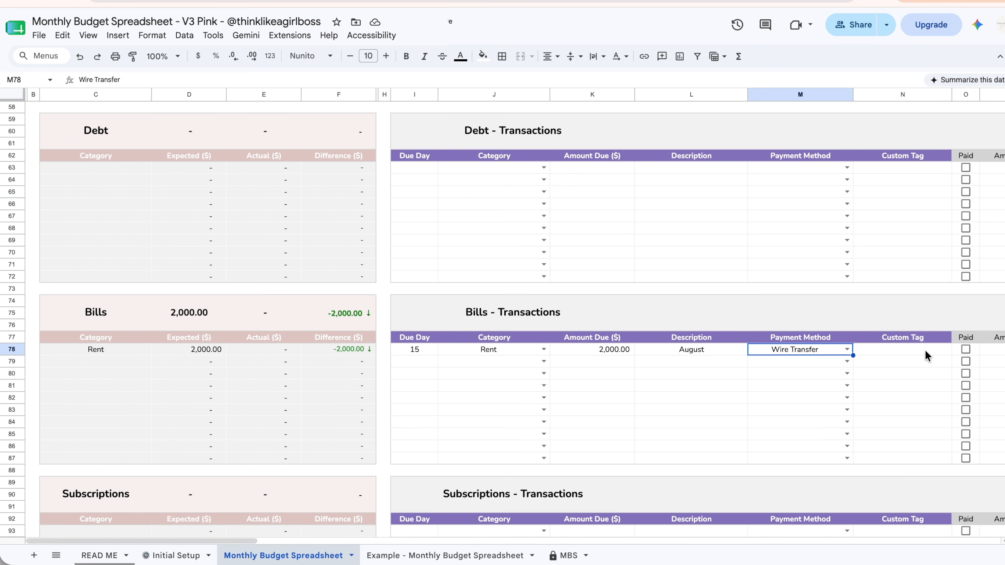
text(Need)
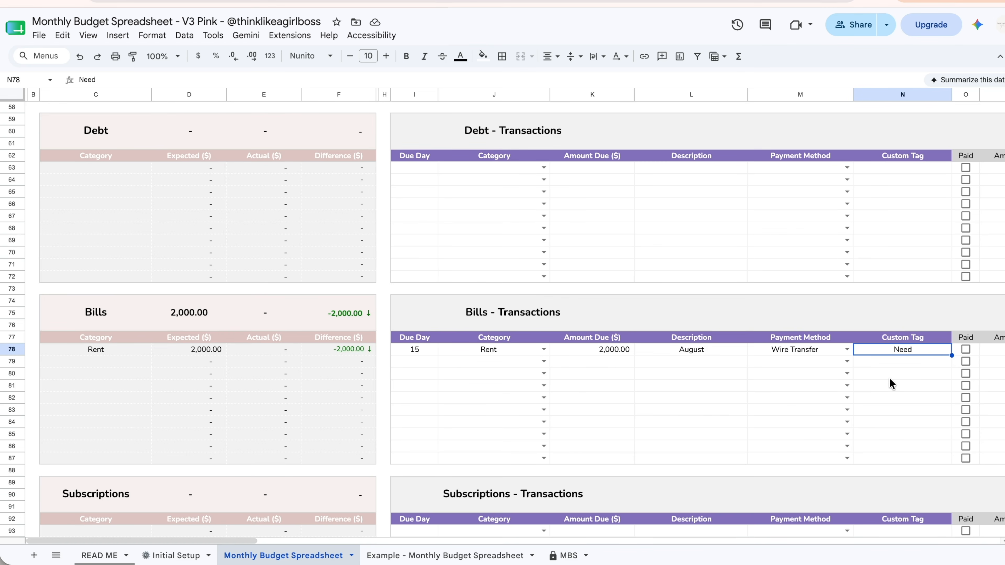
Step: Look at the Custom Tag summary on the Example sheet, and return to the budget to examine the Utilities bills and their amounts due
click(467, 554)
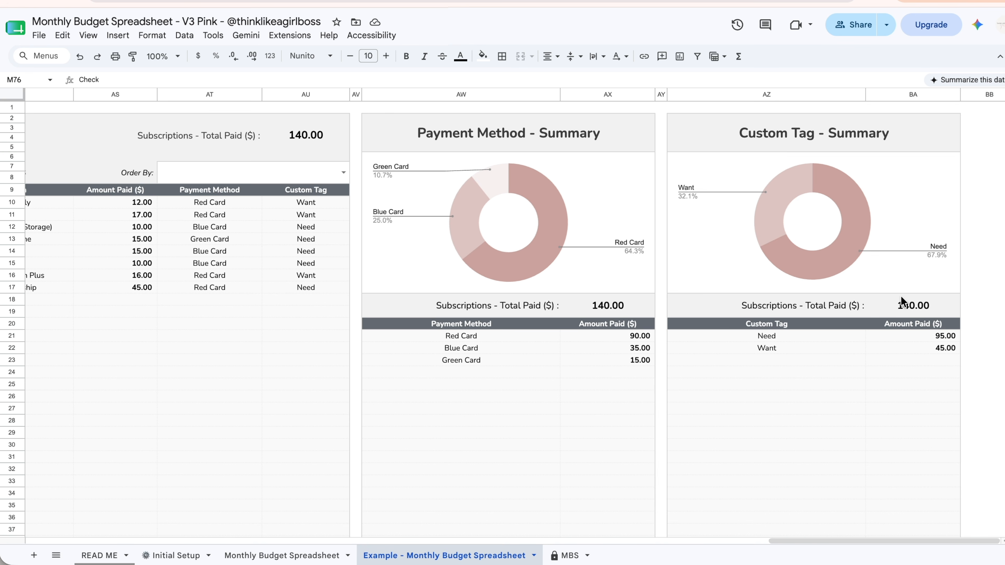
click(278, 556)
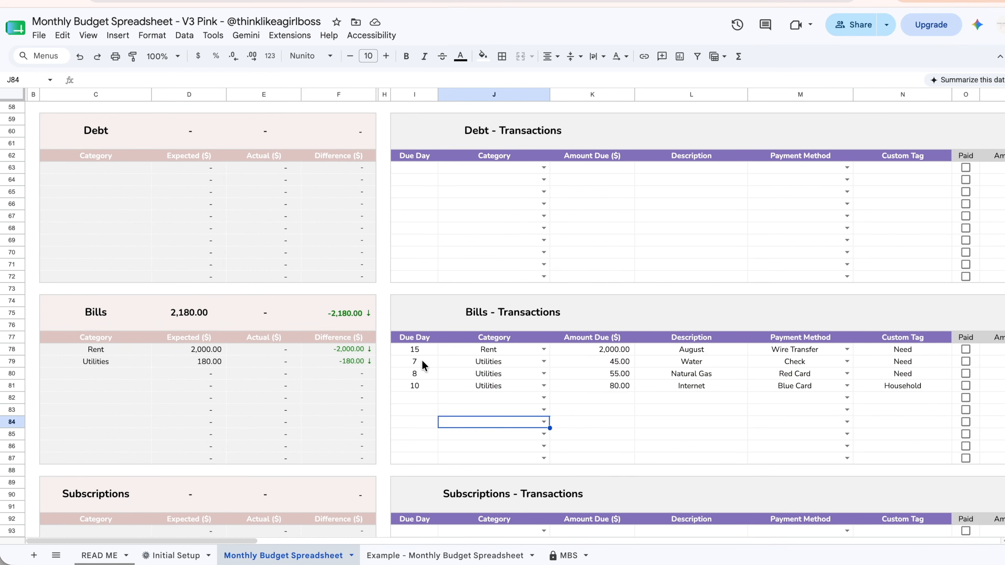
drag(414, 361, 900, 383)
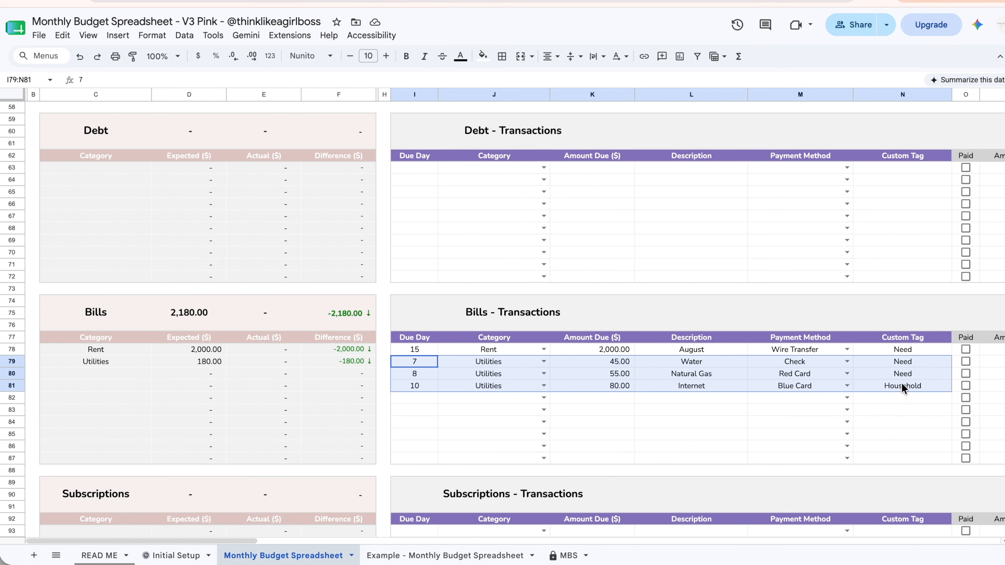
click(613, 419)
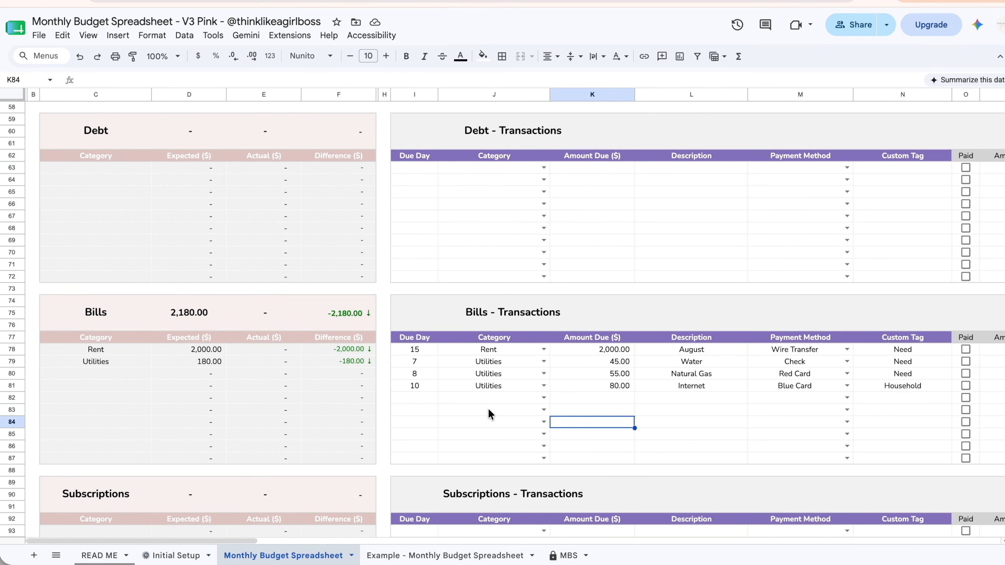
drag(595, 360, 592, 382)
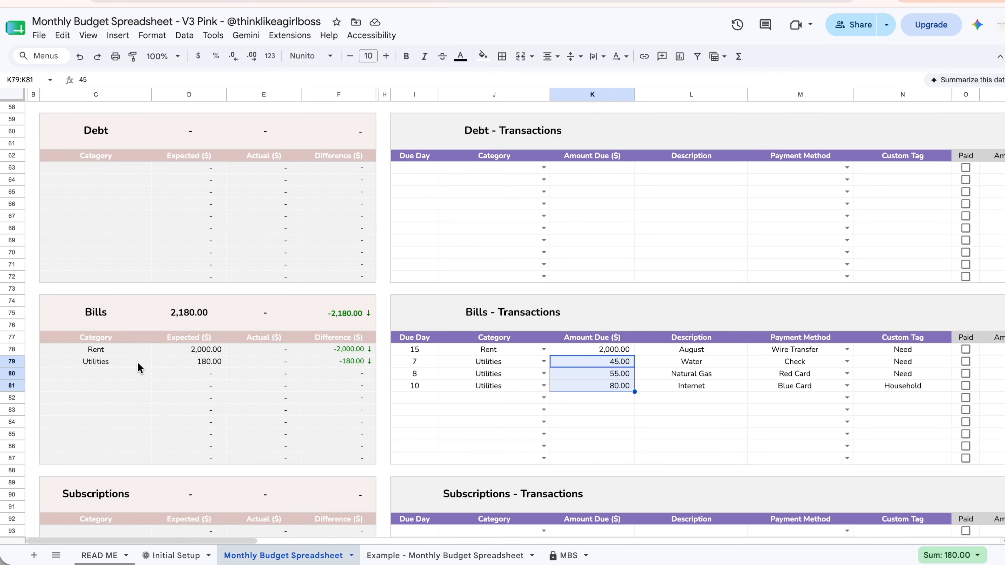
click(592, 385)
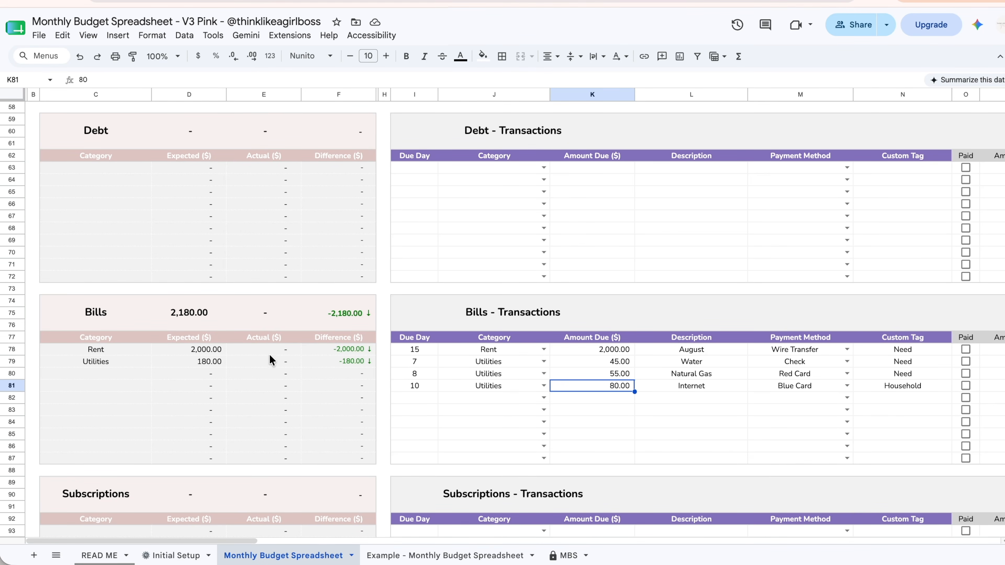
Step: Mark the Rent bill and the three Utilities bills as paid
click(964, 349)
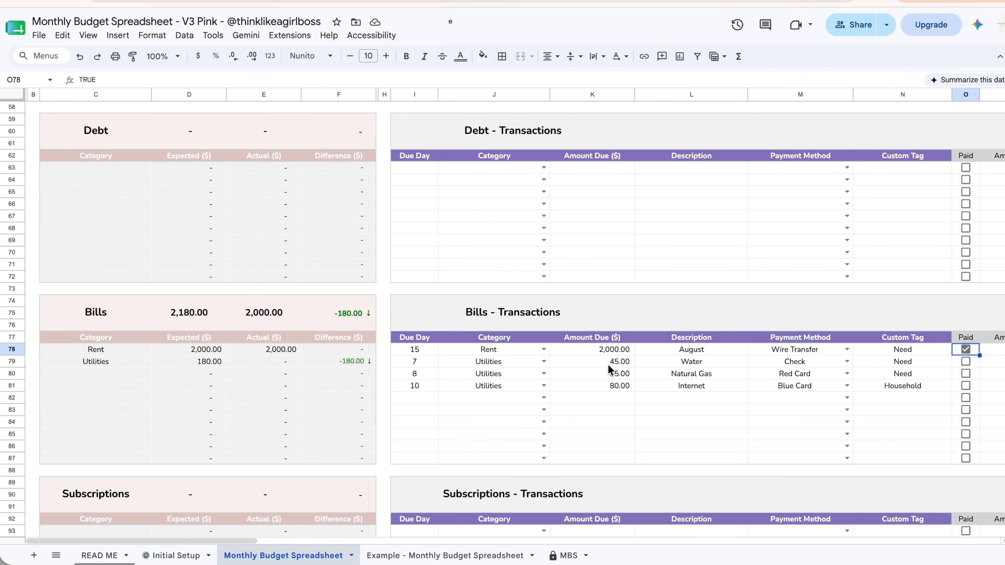
click(966, 362)
click(965, 373)
click(965, 386)
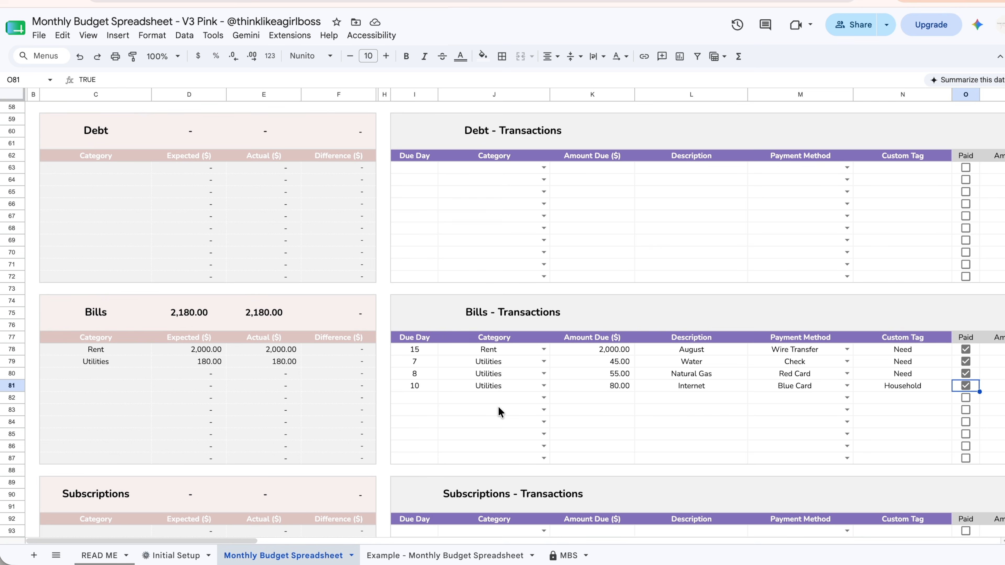
Step: Clear the Paid checkboxes of the three Utilities bills and the Rent bill
click(965, 385)
click(965, 373)
click(965, 361)
click(965, 349)
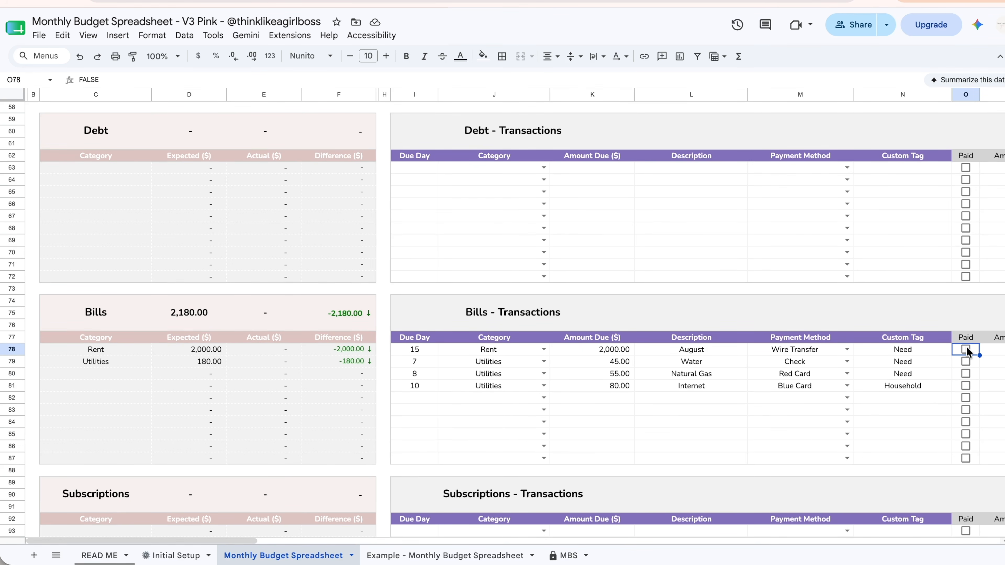
click(930, 389)
click(657, 239)
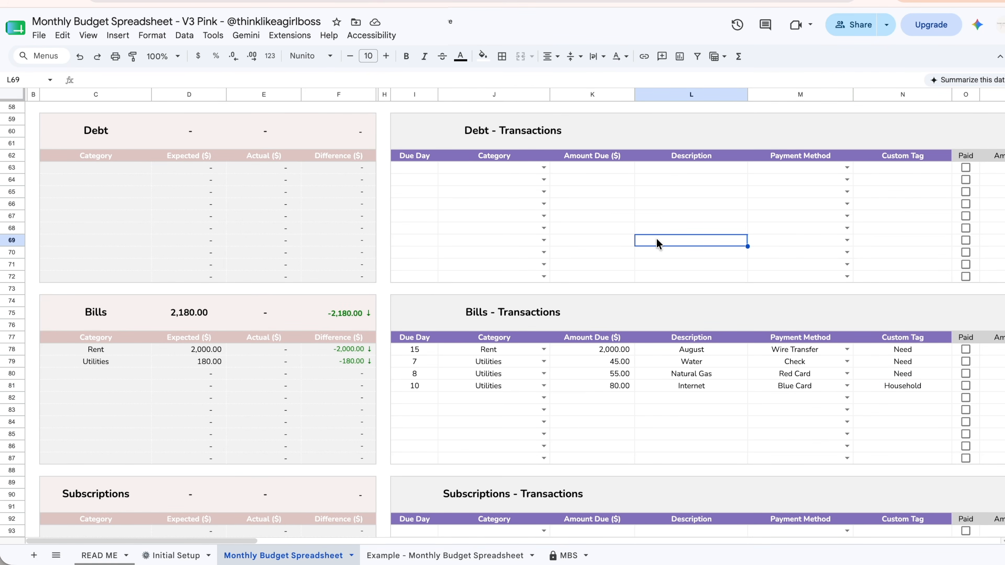
scroll(628, 223, down, 5)
click(615, 348)
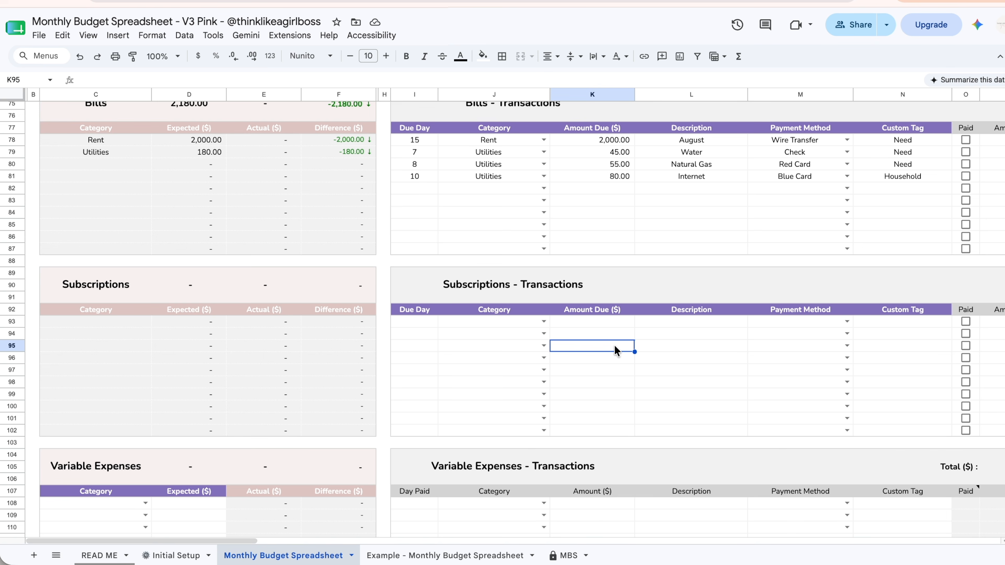
Step: Examine the planned entries and expected amounts in the Debt, Bills and Subscriptions sections
scroll(616, 350, up, 5)
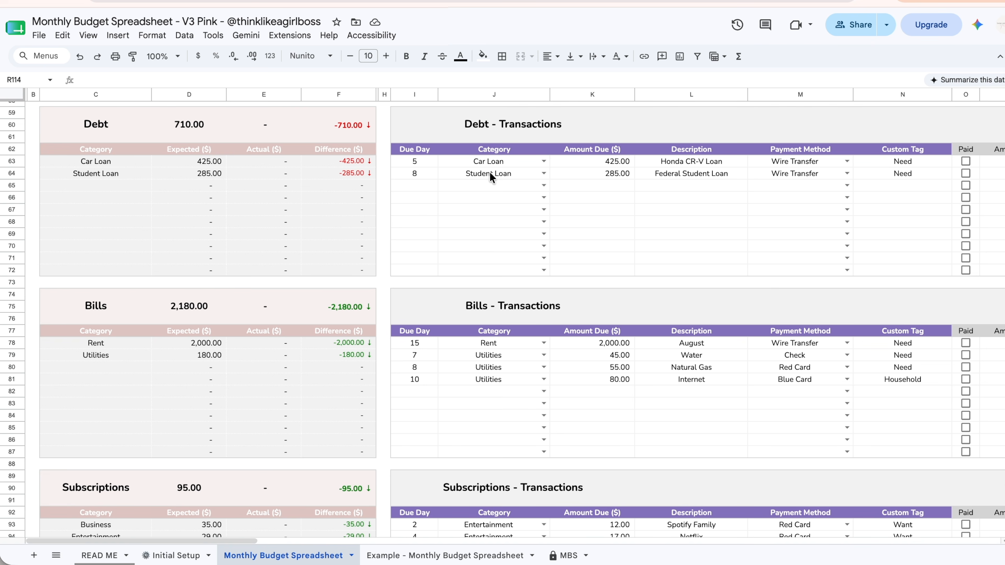
scroll(508, 171, down, 4)
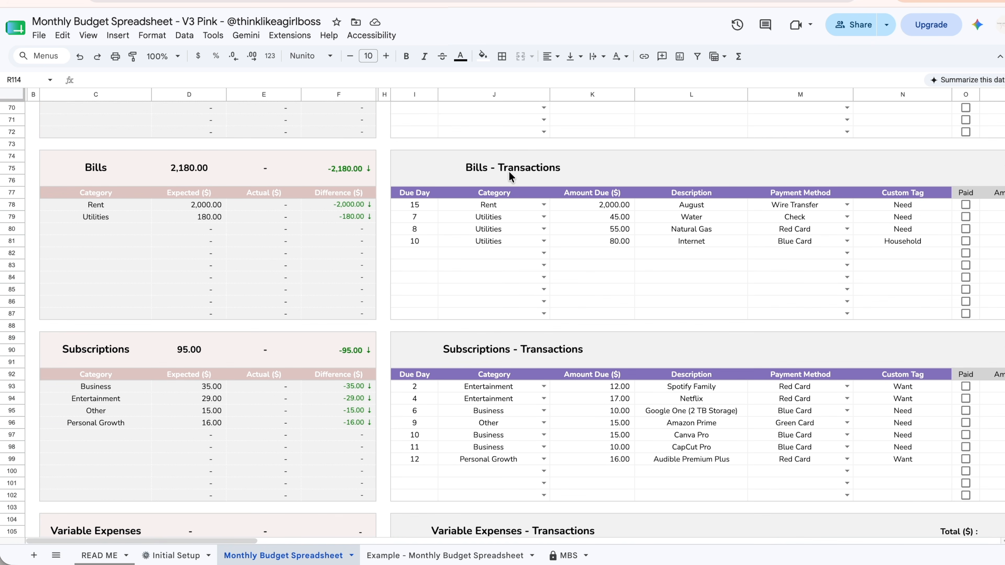
scroll(525, 404, up, 4)
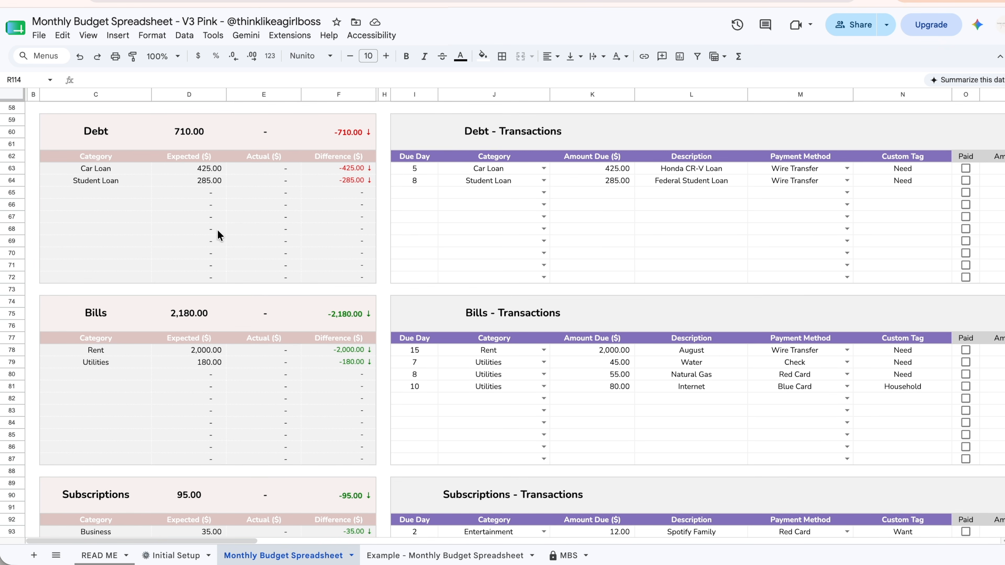
scroll(247, 208, down, 5)
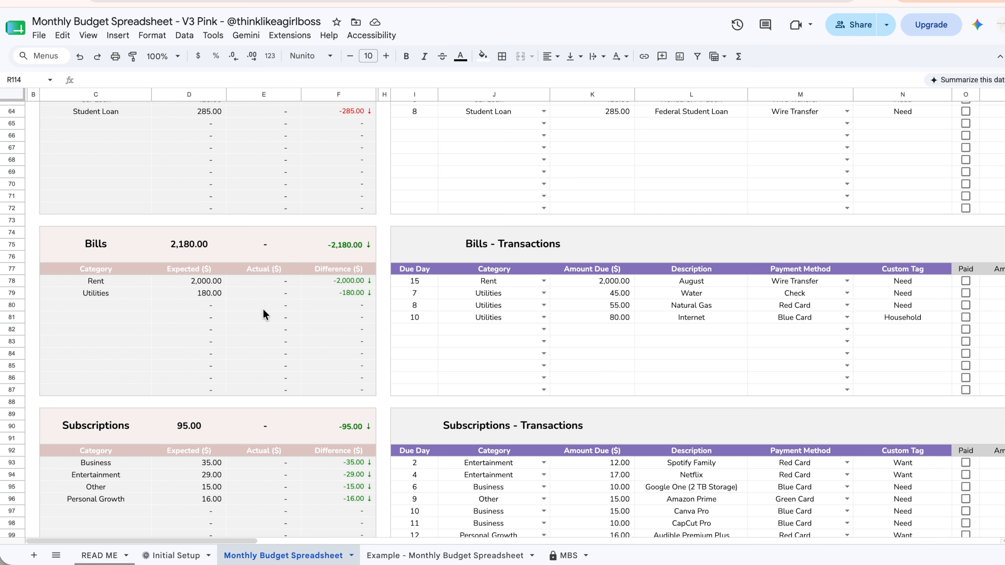
scroll(780, 378, up, 1)
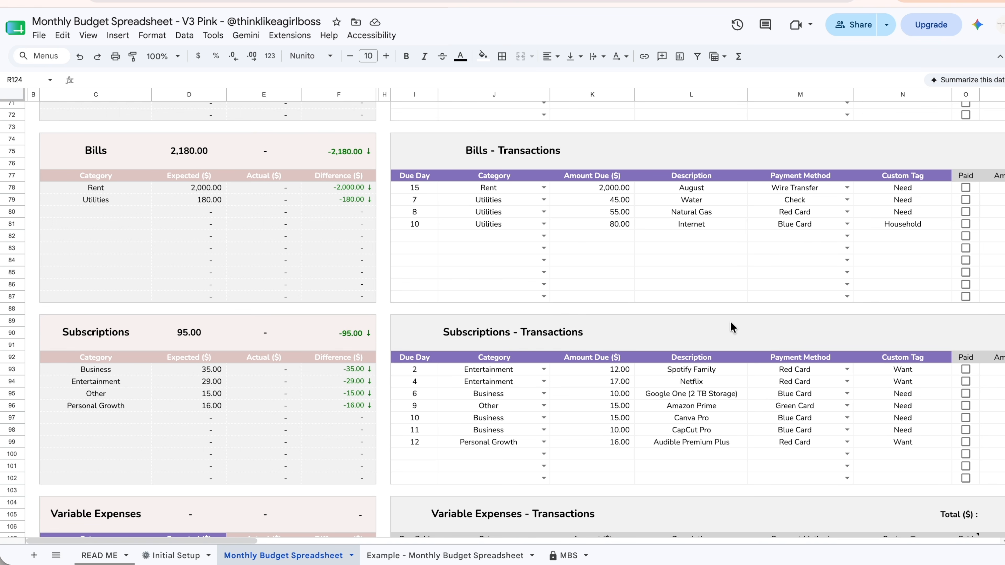
click(703, 237)
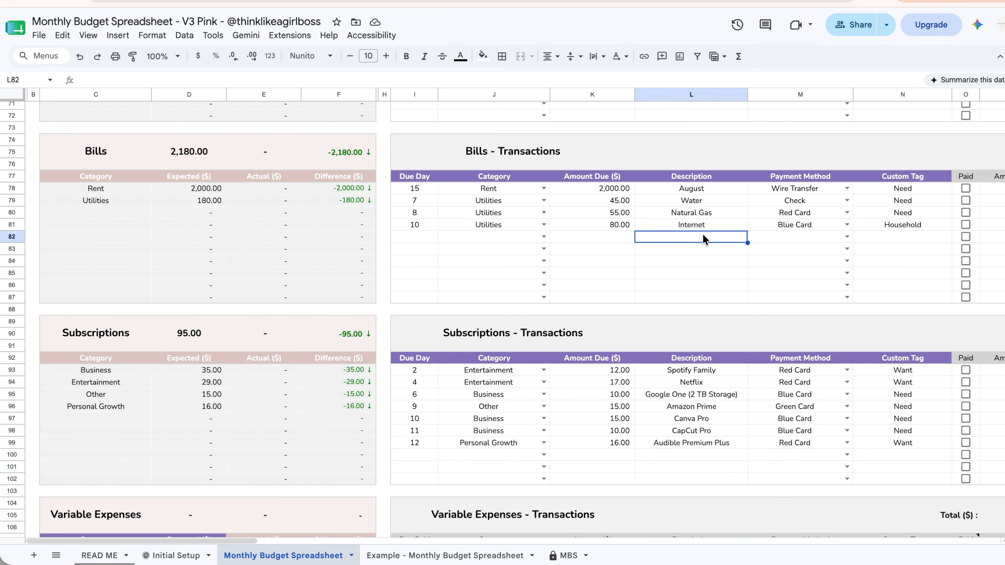
scroll(676, 239, down, 1)
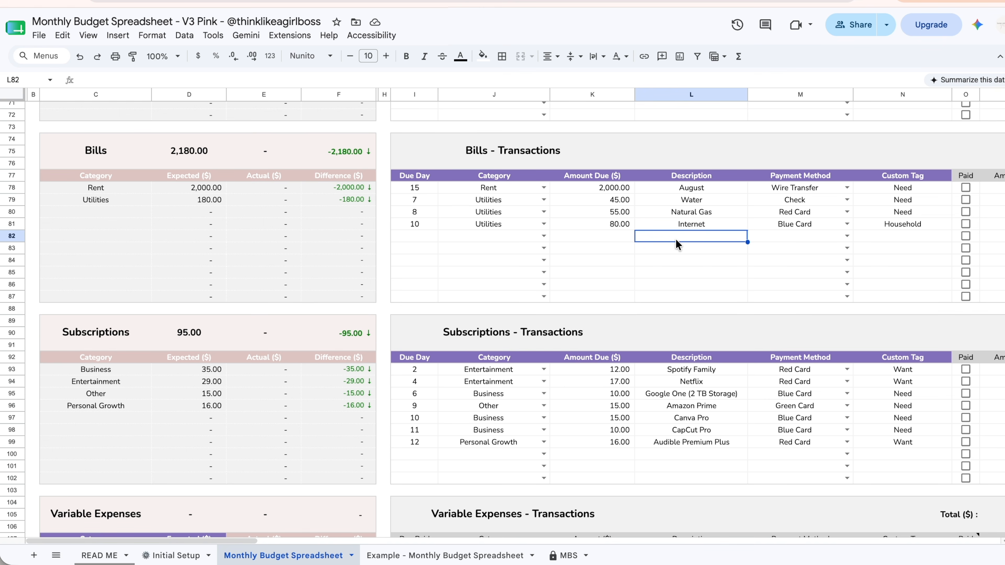
Step: Go through the descriptions in the Subscriptions transactions, from Netflix to Audible Premium Plus and back
click(677, 381)
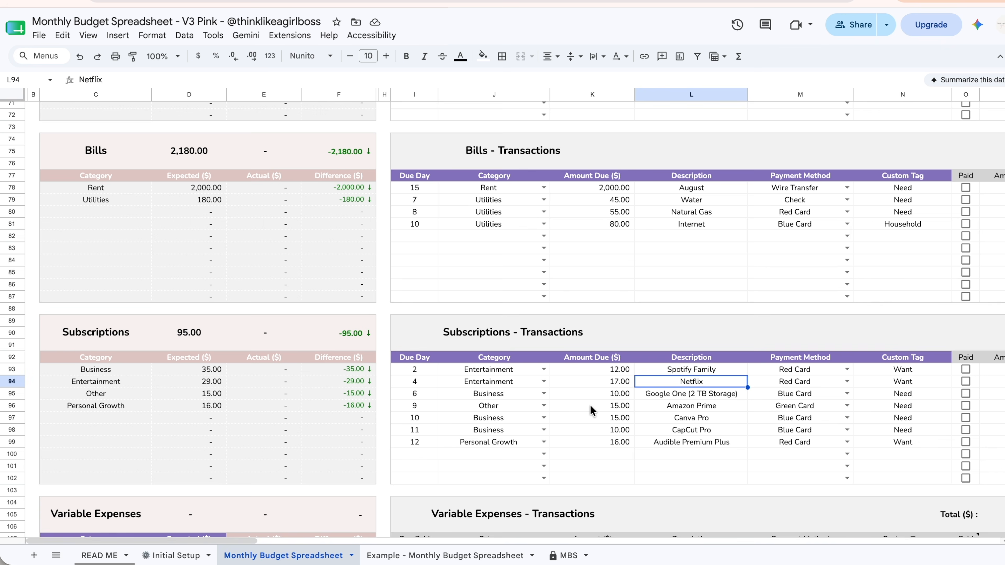
key(Down)
key(Down)
key(Down)
key(Down)
key(Down)
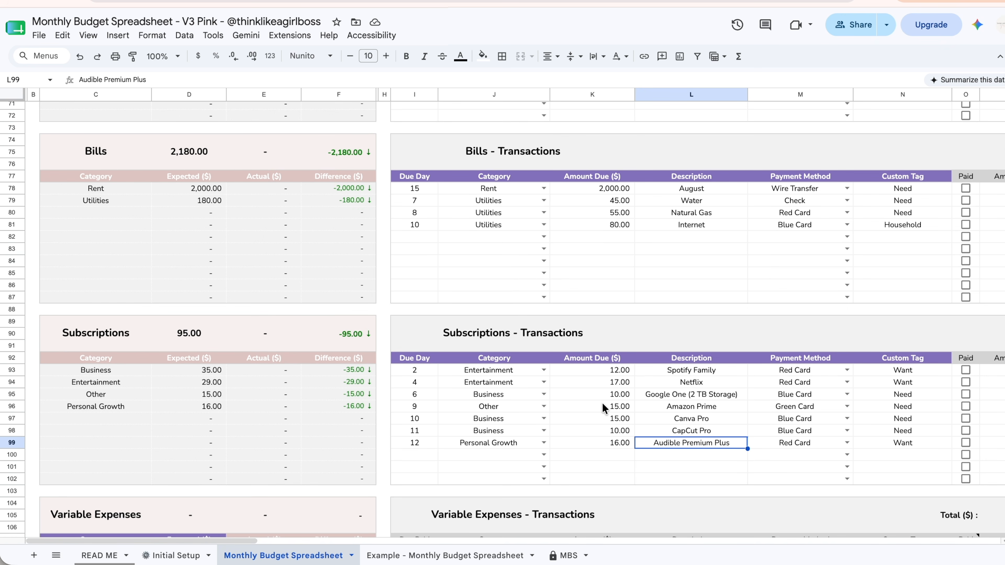
key(Up)
key(Up)
key(Up)
key(Up)
key(Up)
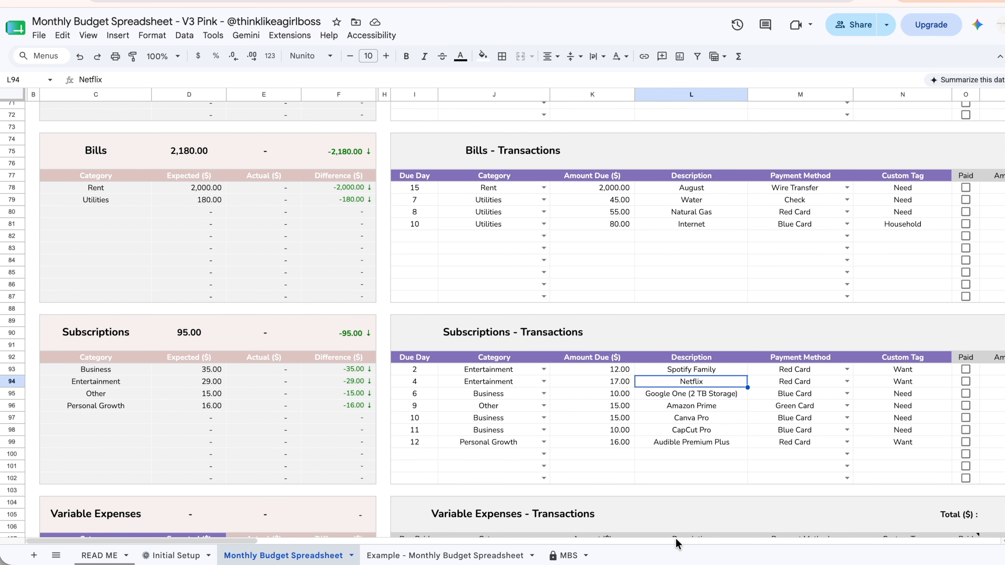
scroll(703, 378, down, 1)
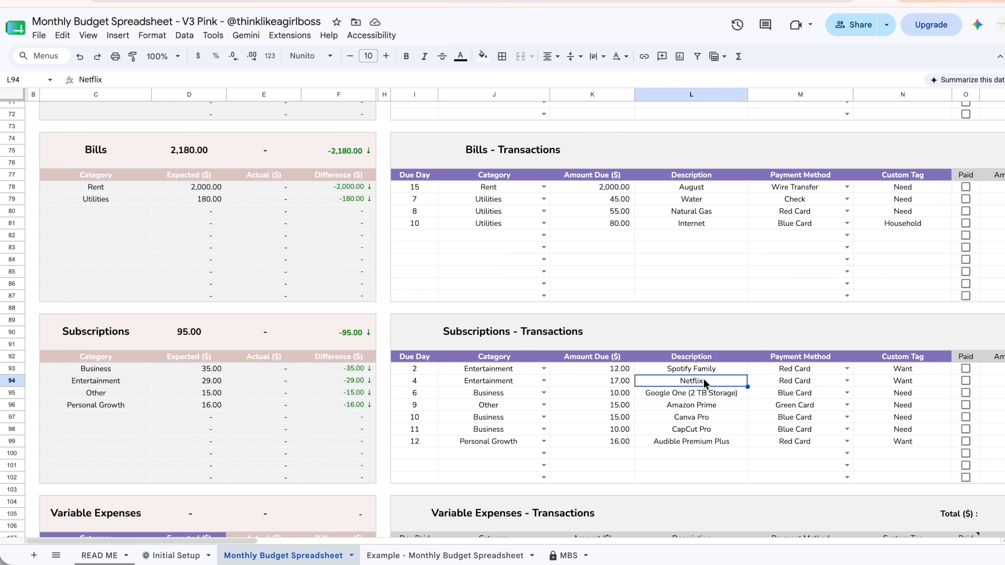
Step: Add Groceries as the first Variable Expenses category with an expected amount of 800
scroll(703, 378, down, 8)
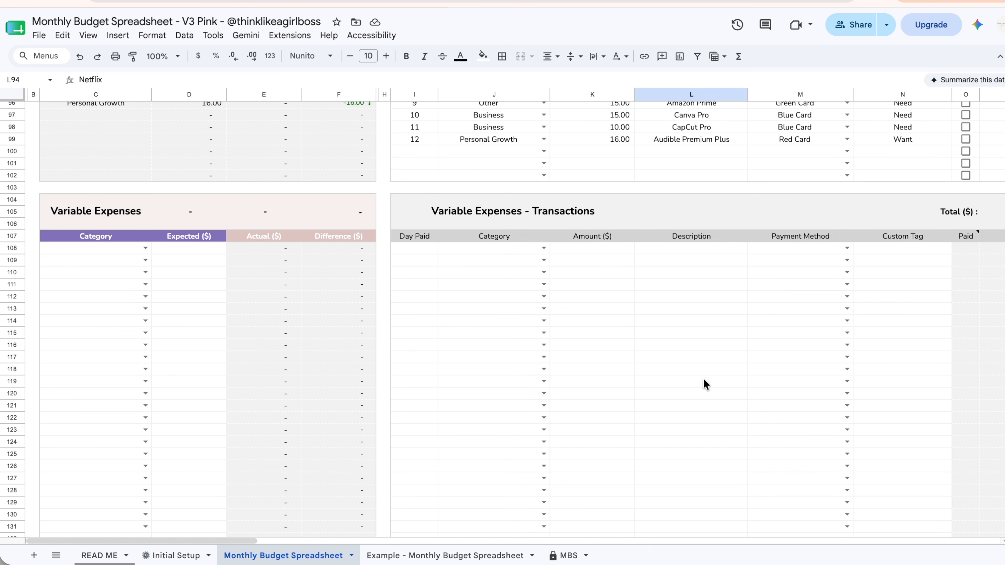
click(86, 263)
click(174, 264)
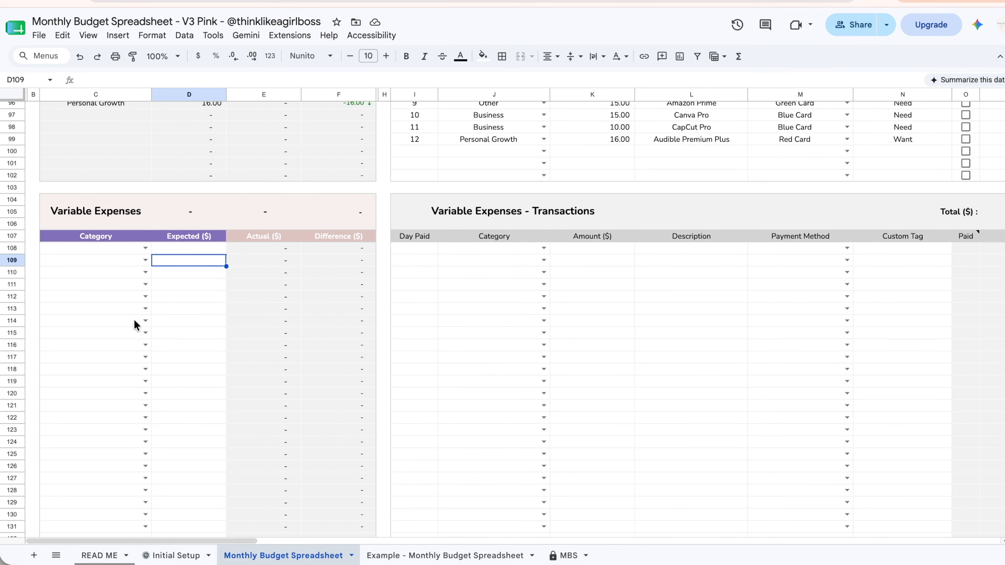
click(145, 248)
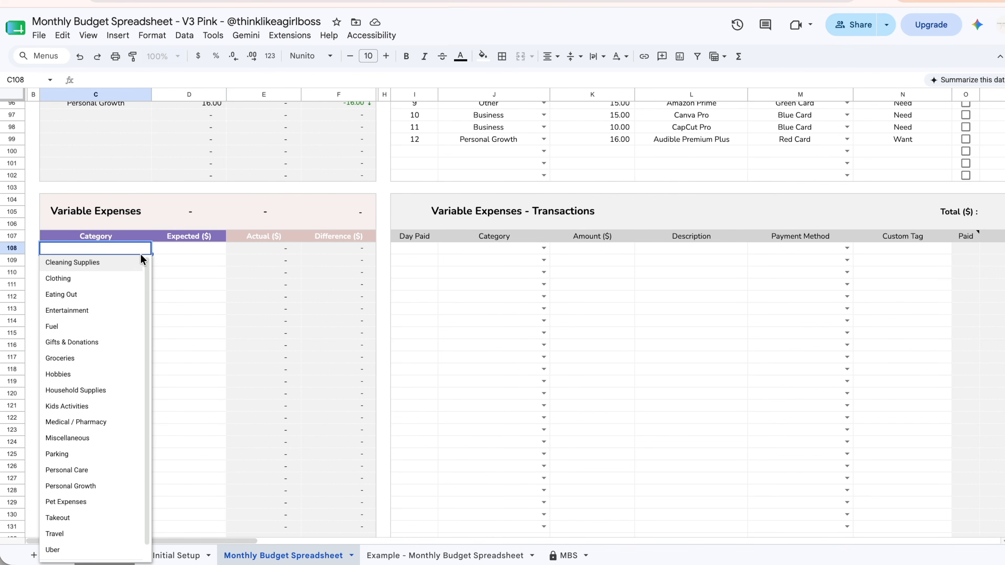
click(99, 356)
click(207, 248)
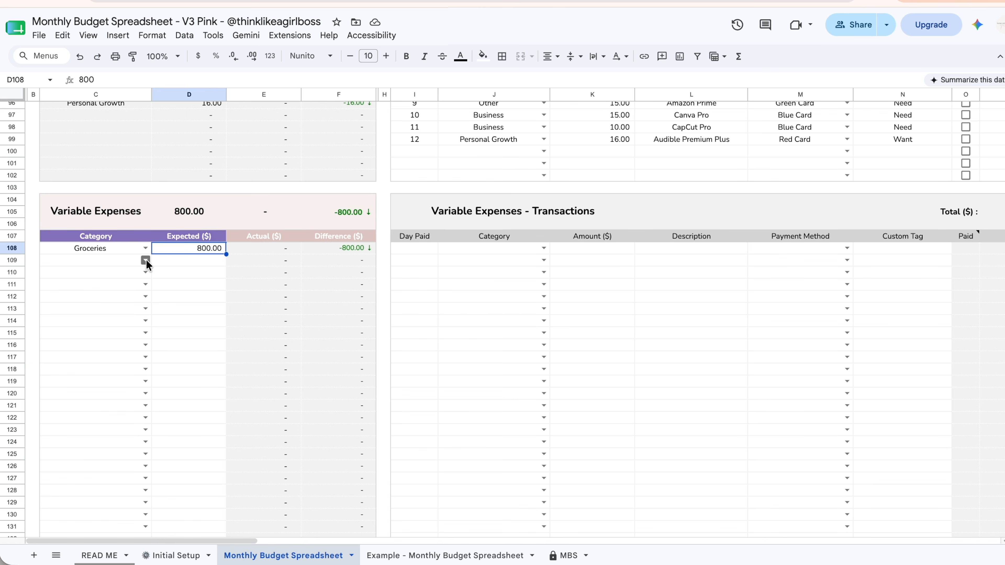
Step: Add Eating Out as the second Variable Expenses category with an expected amount of 180
click(145, 260)
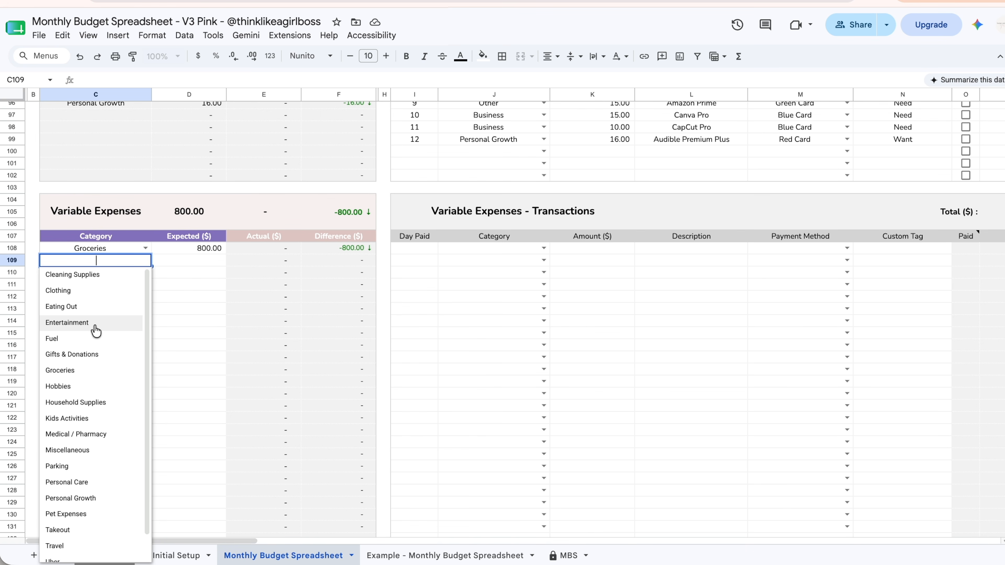
text(eati)
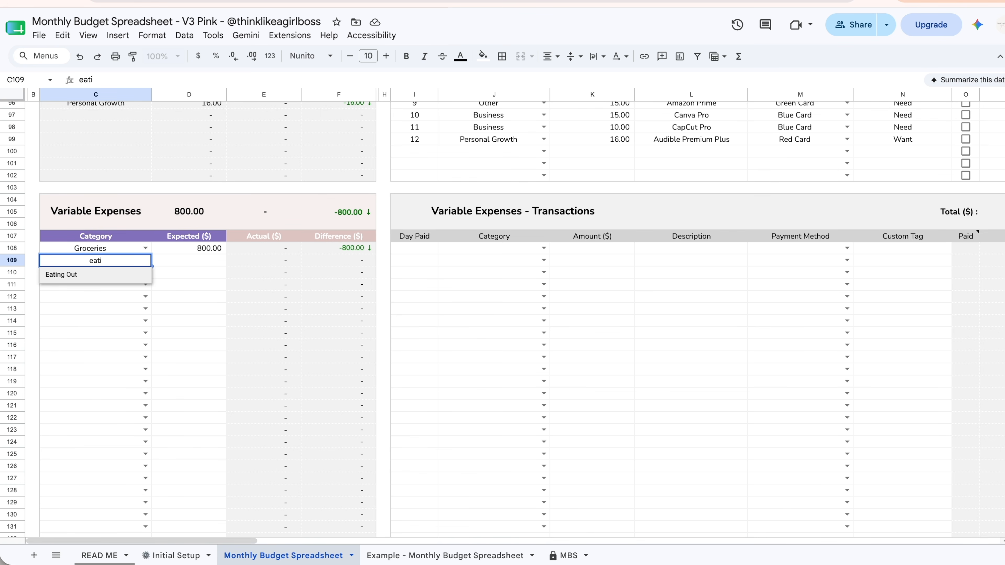
click(97, 275)
click(176, 263)
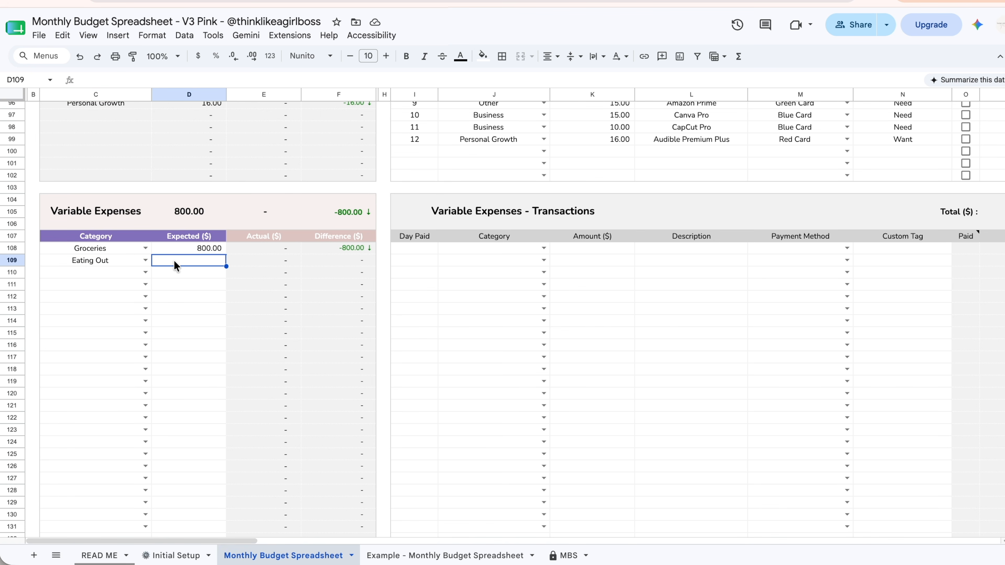
text(180)
key(Return)
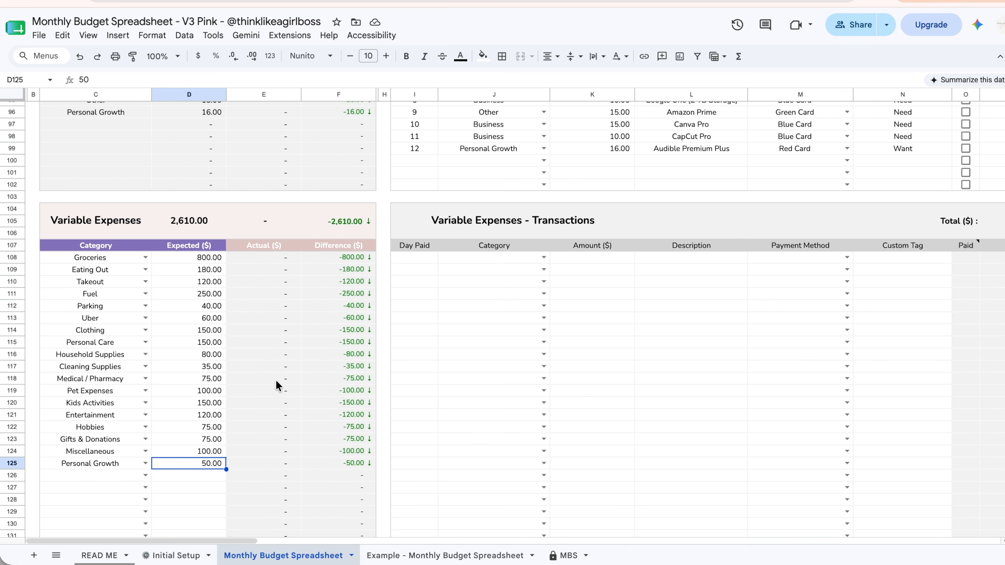
Step: Review the expected amounts in the Summary and the Income and Savings sections, including the Bills, Subscriptions and Variable Expenses rows
scroll(275, 380, up, 20)
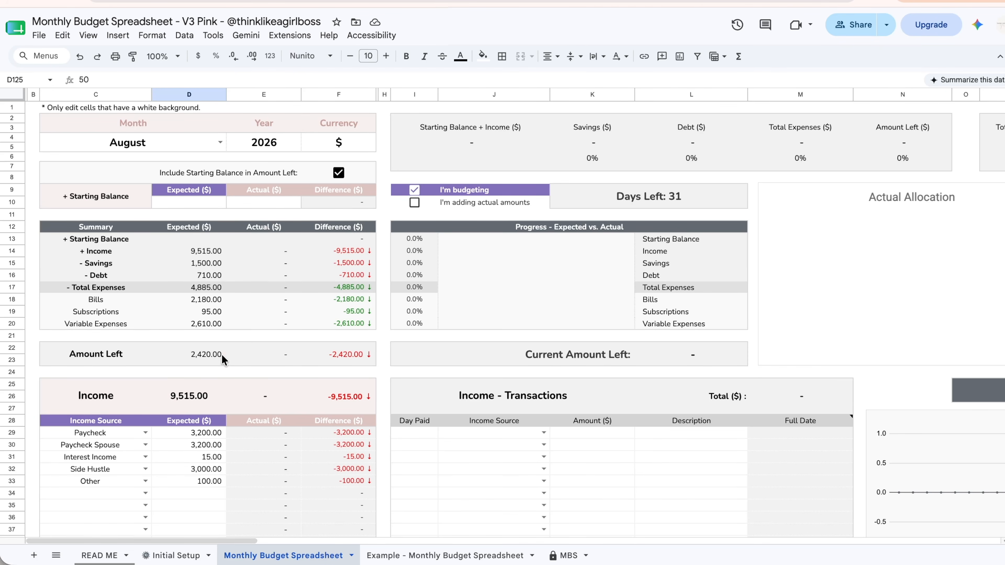
scroll(206, 466, down, 10)
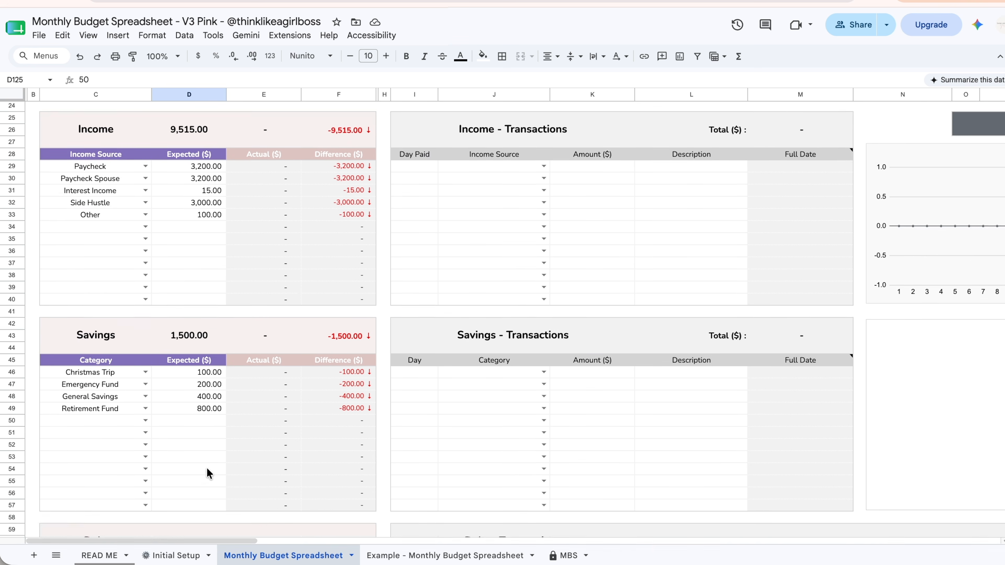
scroll(391, 419, down, 5)
scroll(391, 418, up, 15)
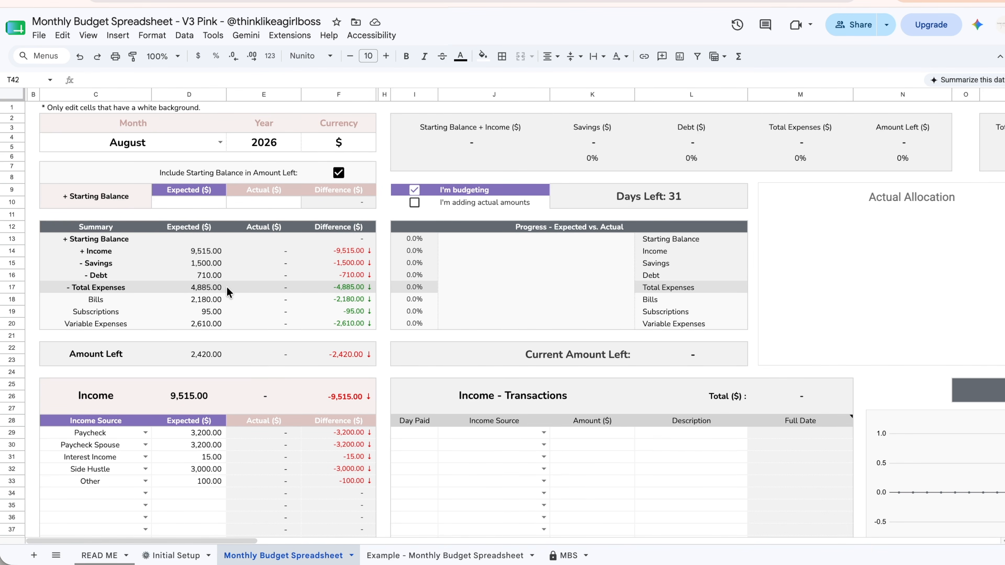
drag(220, 300, 220, 324)
Step: Switch the sheet's mode from "I'm budgeting" to "I'm adding actual amounts" and look over the highlighted transaction columns
click(414, 190)
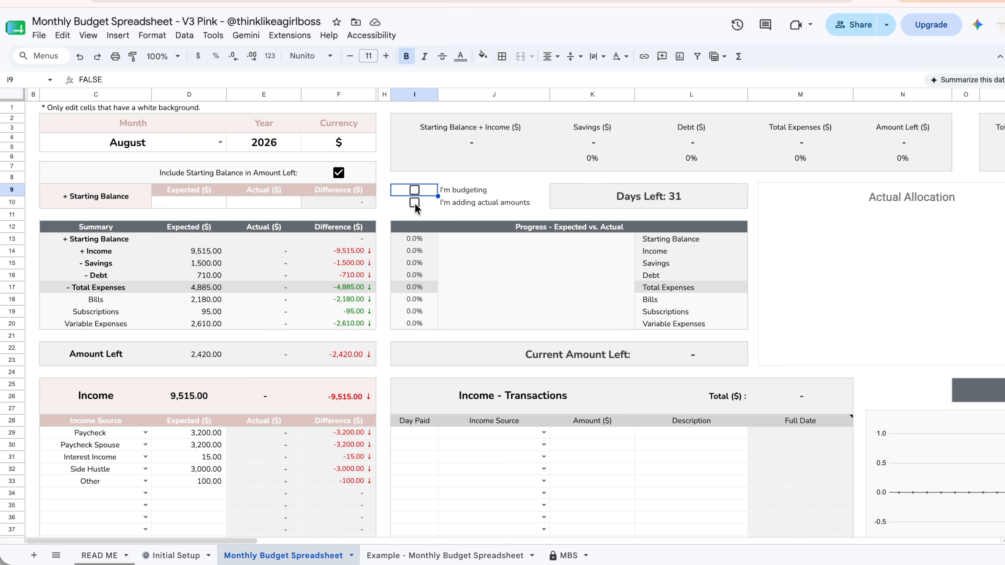
click(414, 202)
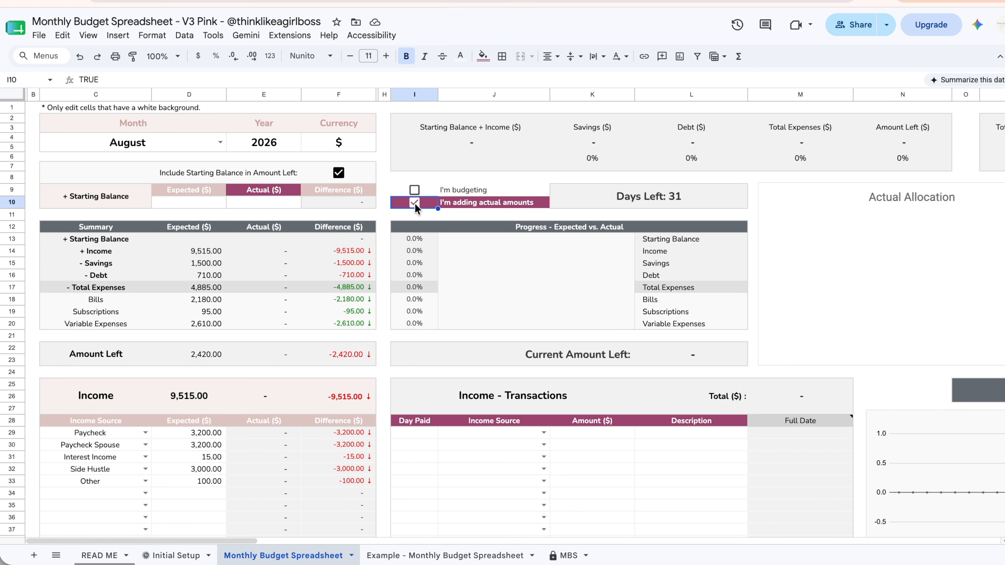
scroll(480, 278, down, 5)
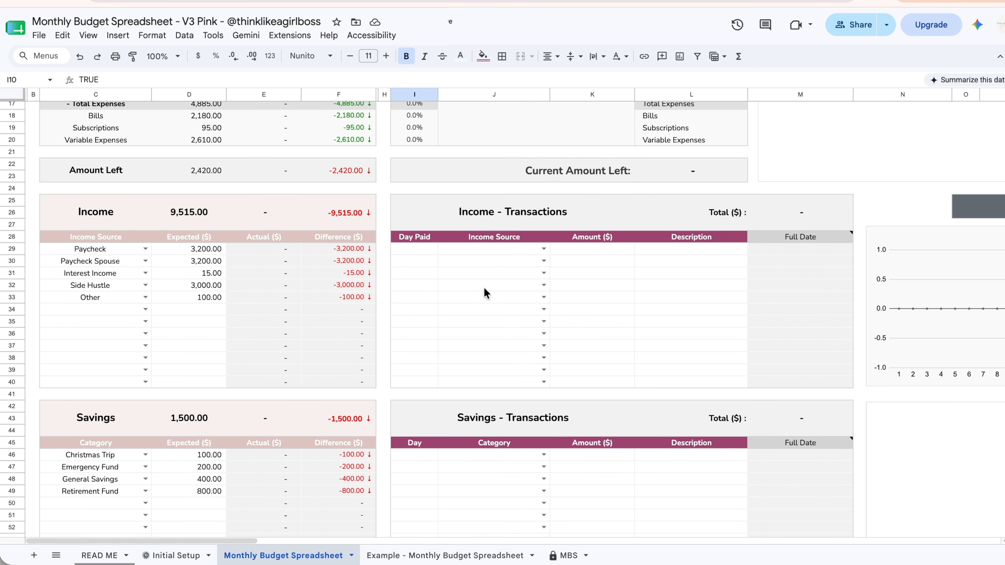
scroll(484, 290, up, 5)
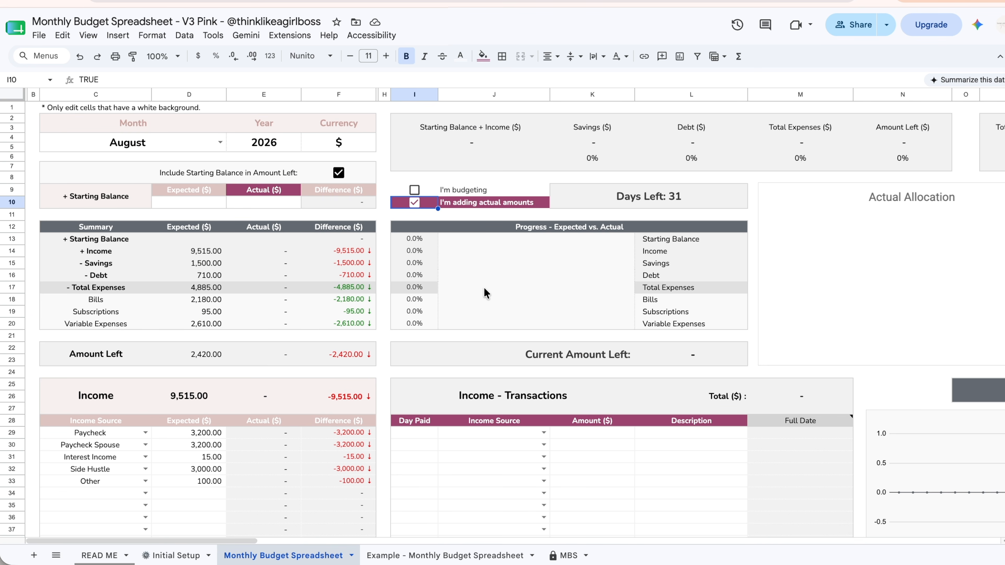
Step: Record the first income transaction with day paid 1, source Paycheck and amount 1,600
scroll(483, 287, down, 5)
click(428, 277)
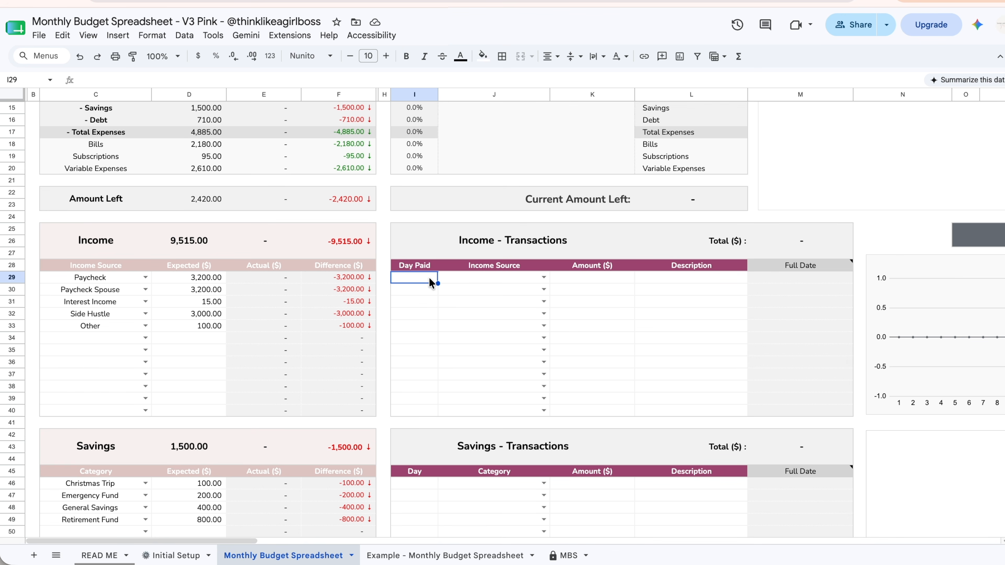
text(1)
click(532, 278)
click(495, 327)
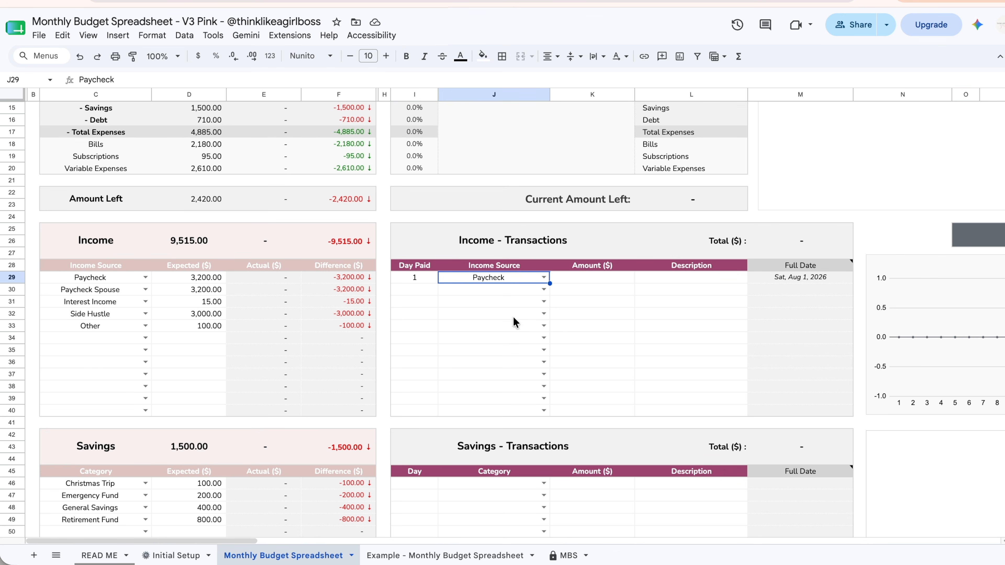
click(587, 280)
text(1,60)
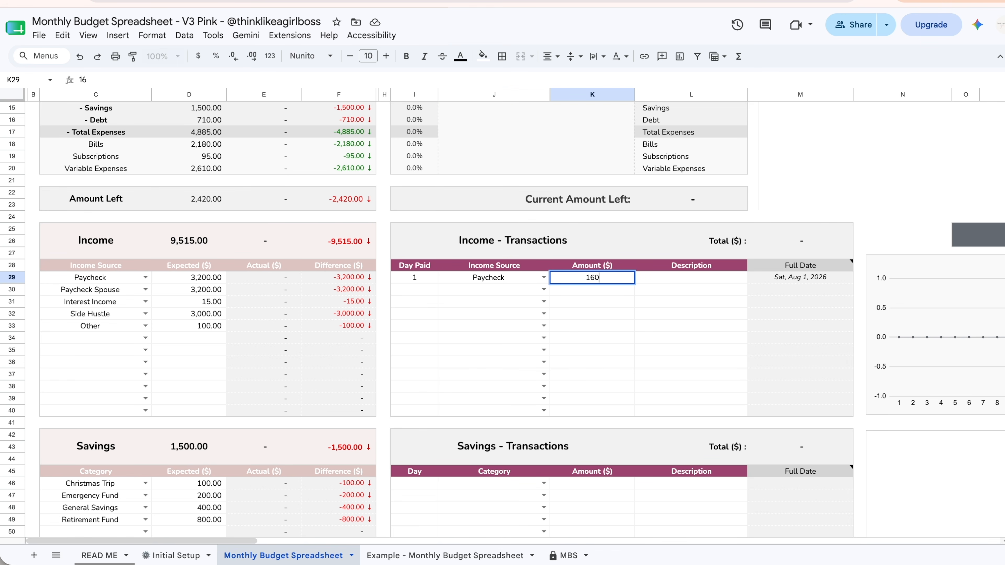
text(0)
key(Return)
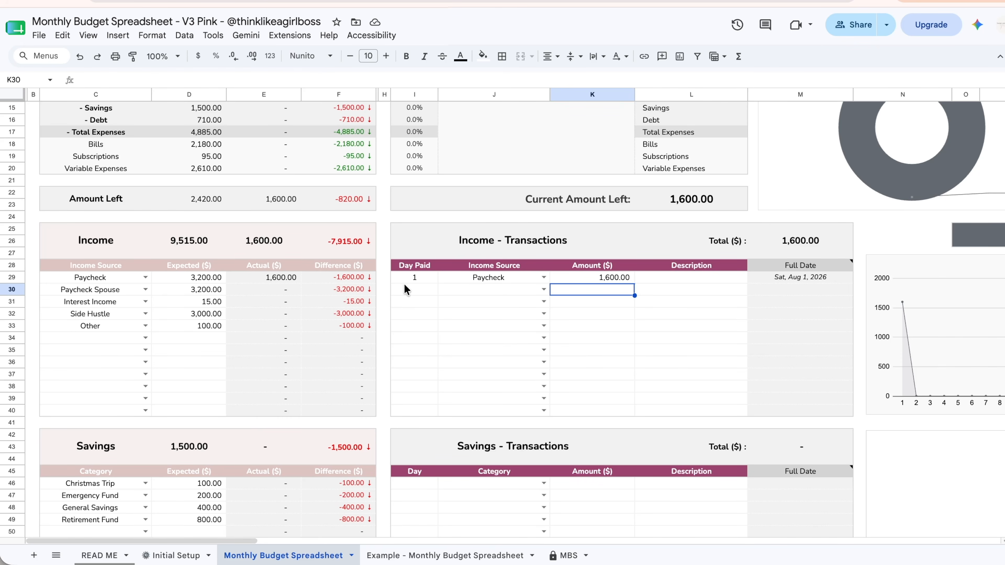
Step: Record a second income transaction with day paid 15, source Paycheck and amount 1,000
click(423, 289)
text(15)
click(541, 289)
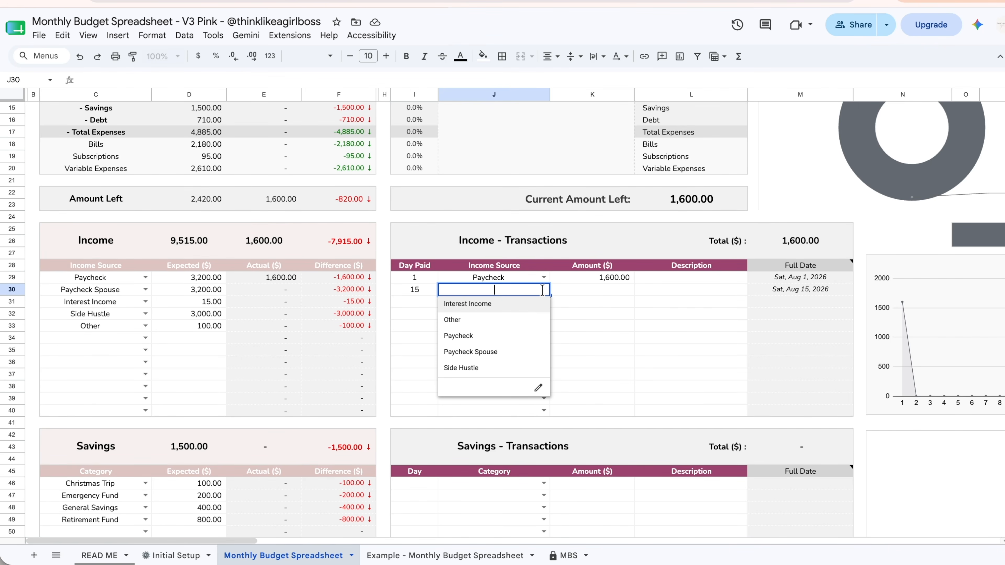
click(486, 336)
click(575, 292)
text(1000)
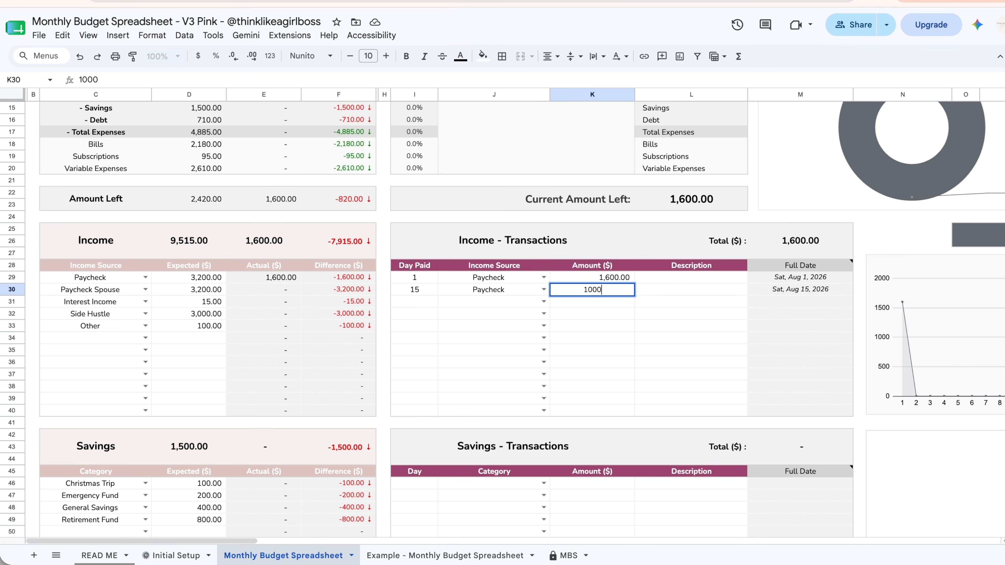
key(Return)
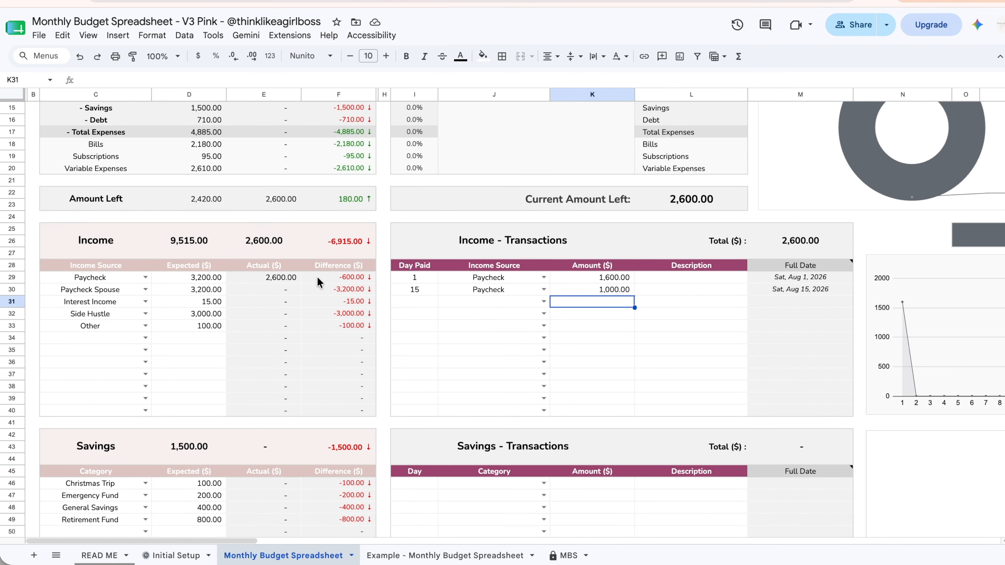
Step: Clear the expected amount of the Other income source in the Income section
key(Left)
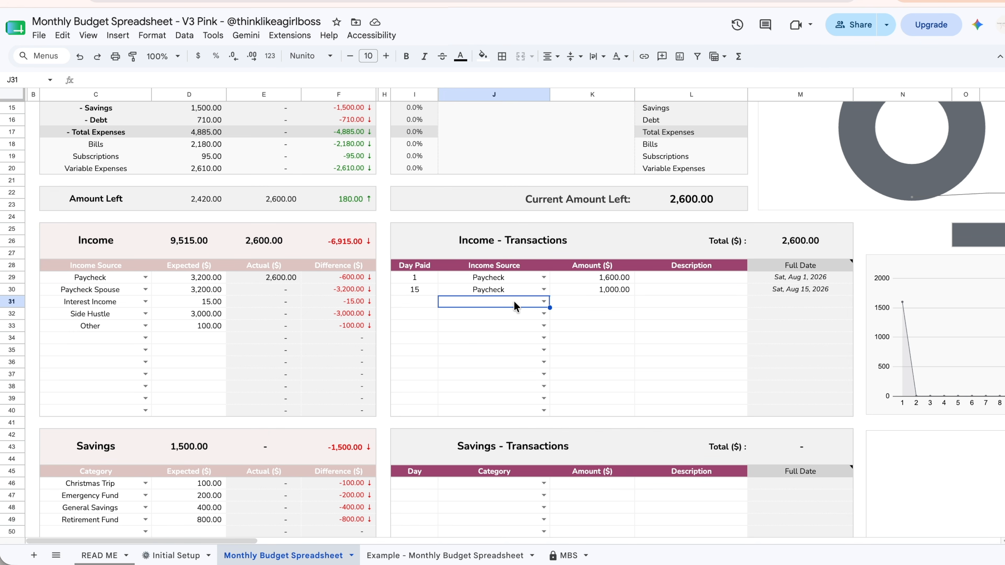
click(543, 302)
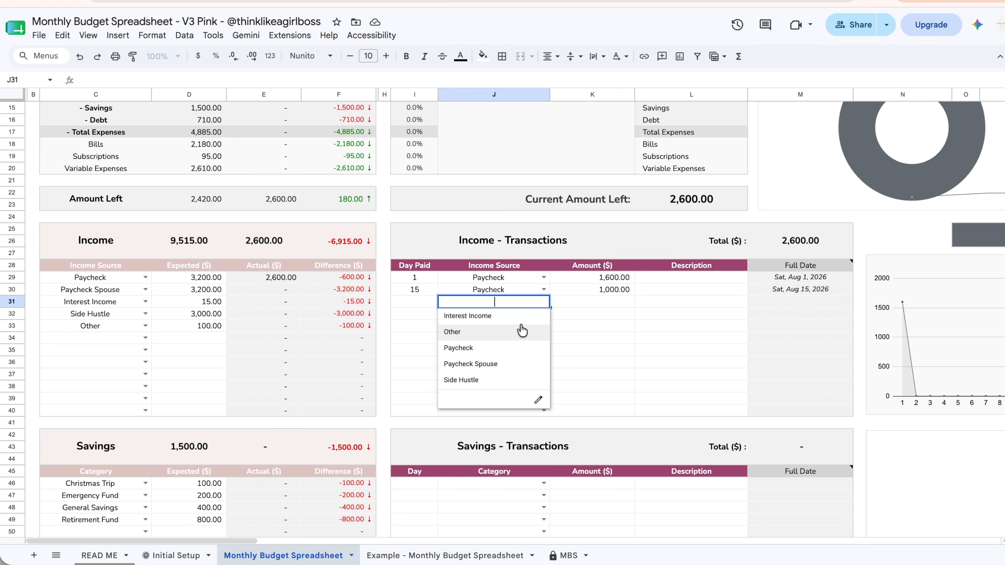
click(112, 324)
key(Right)
key(Left)
click(167, 334)
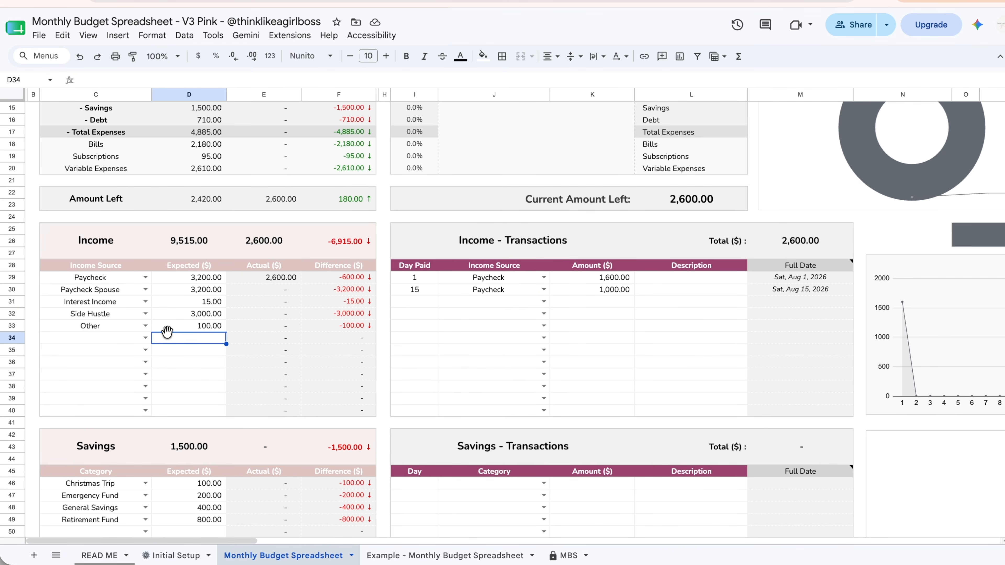
click(186, 324)
key(Delete)
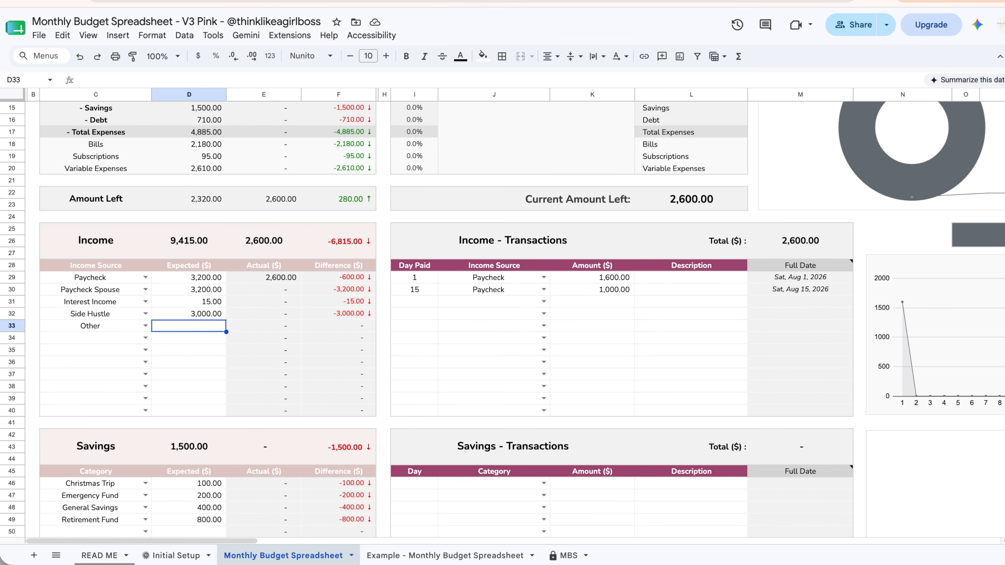
Step: Record a third income transaction with source Other and amount 190, leaving its day paid empty
click(546, 298)
click(456, 332)
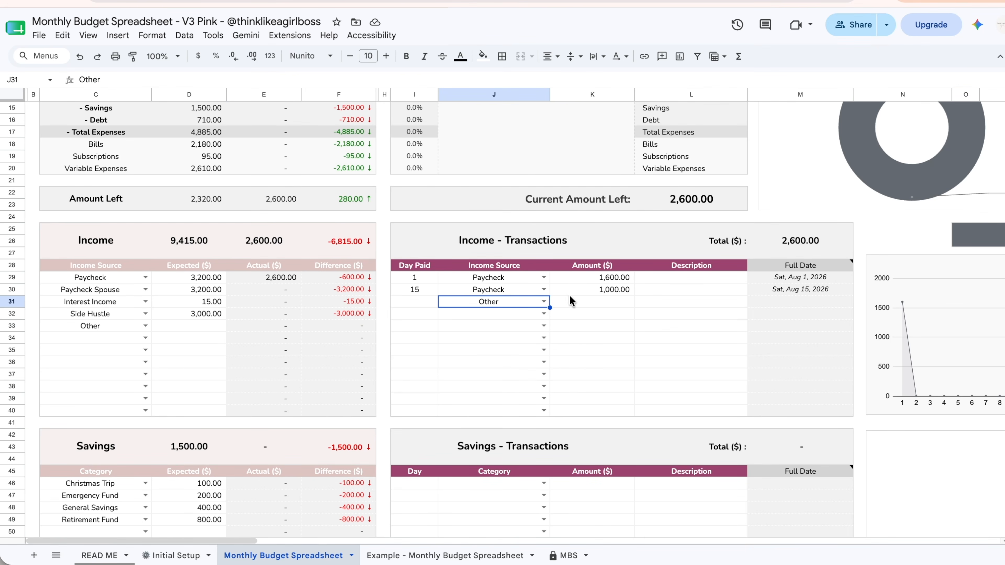
click(571, 304)
text(190)
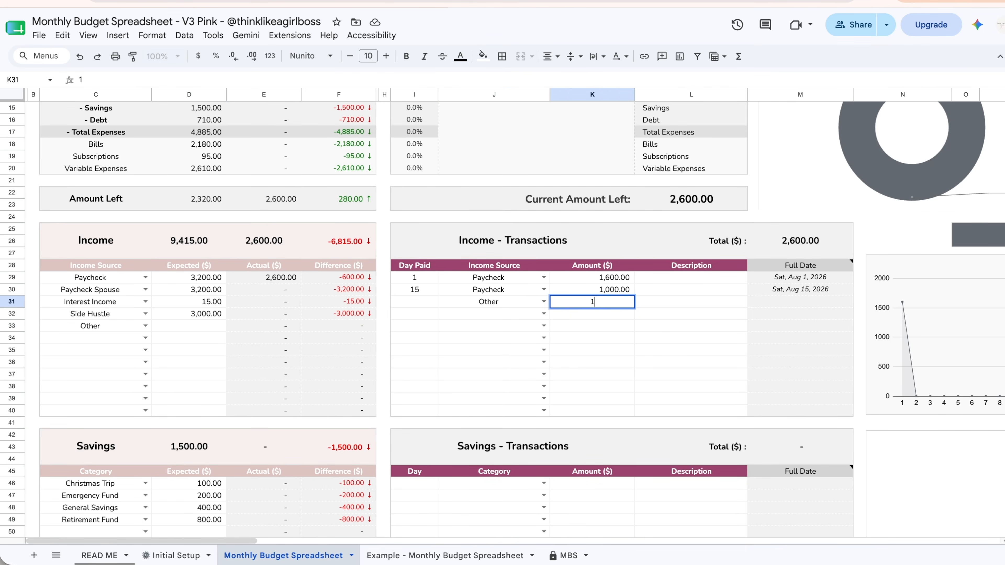
key(Return)
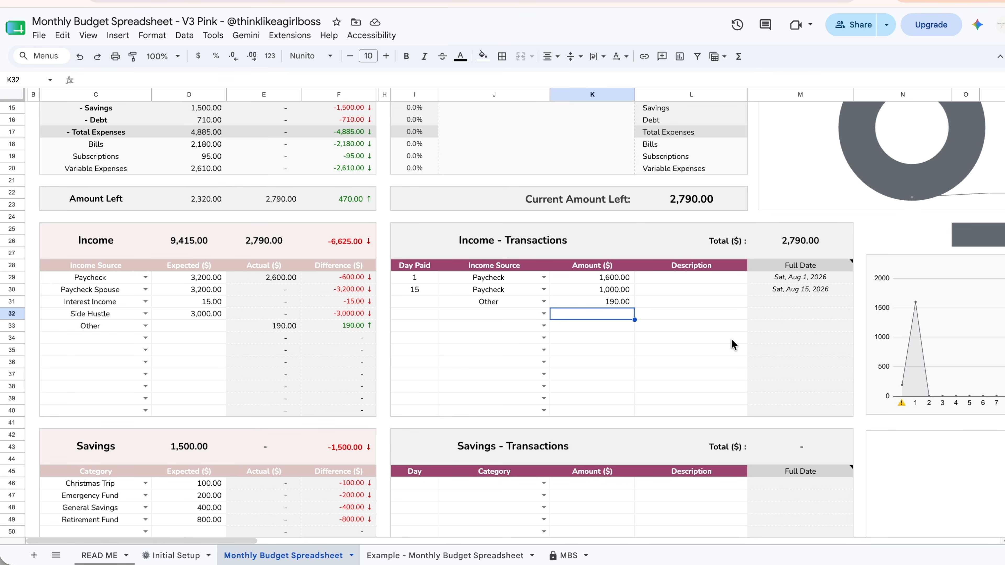
Step: Record the first savings transaction with day 1, category Emergency Fund and amount 100
scroll(731, 338, down, 5)
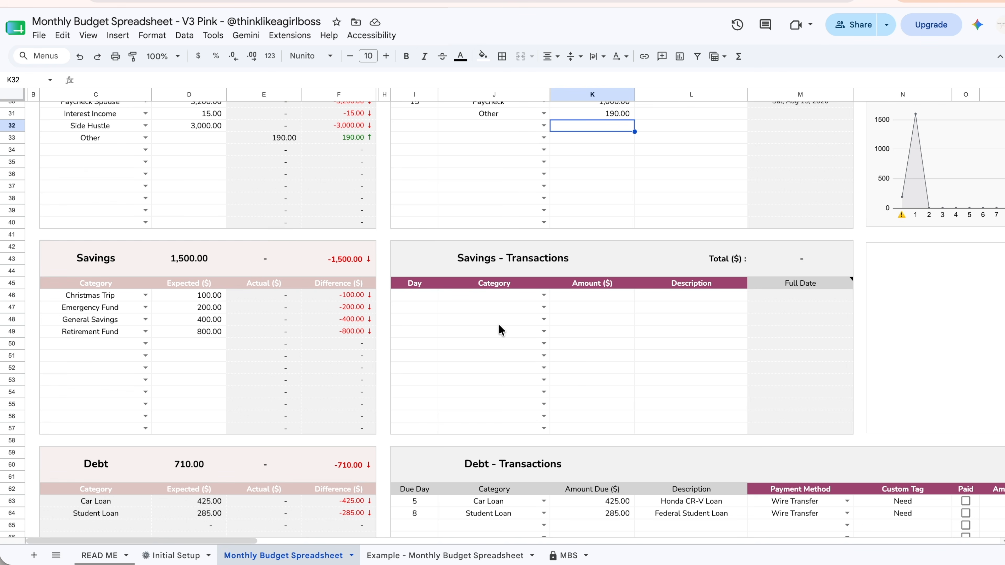
click(423, 297)
text(1)
click(545, 295)
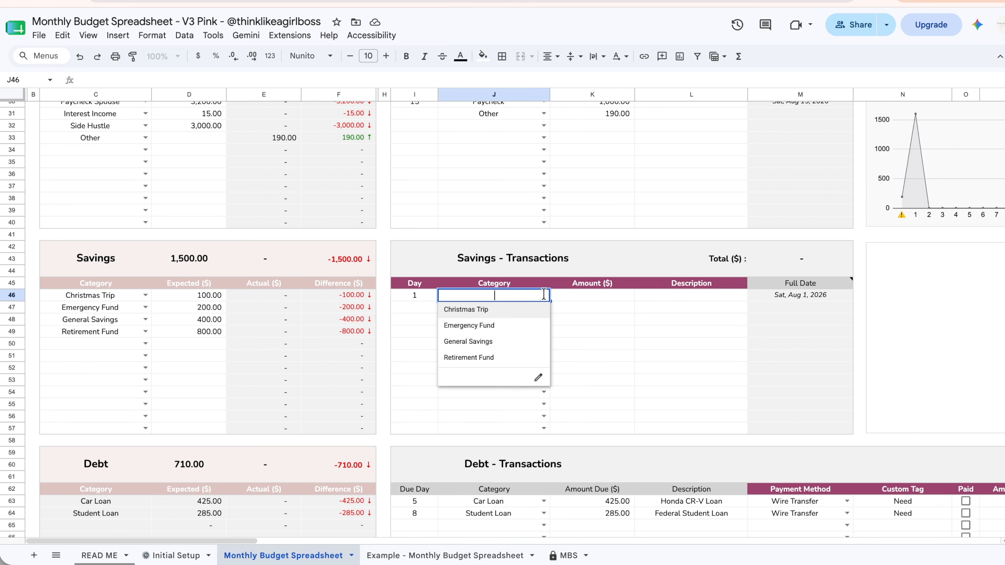
click(514, 327)
click(577, 297)
text(100)
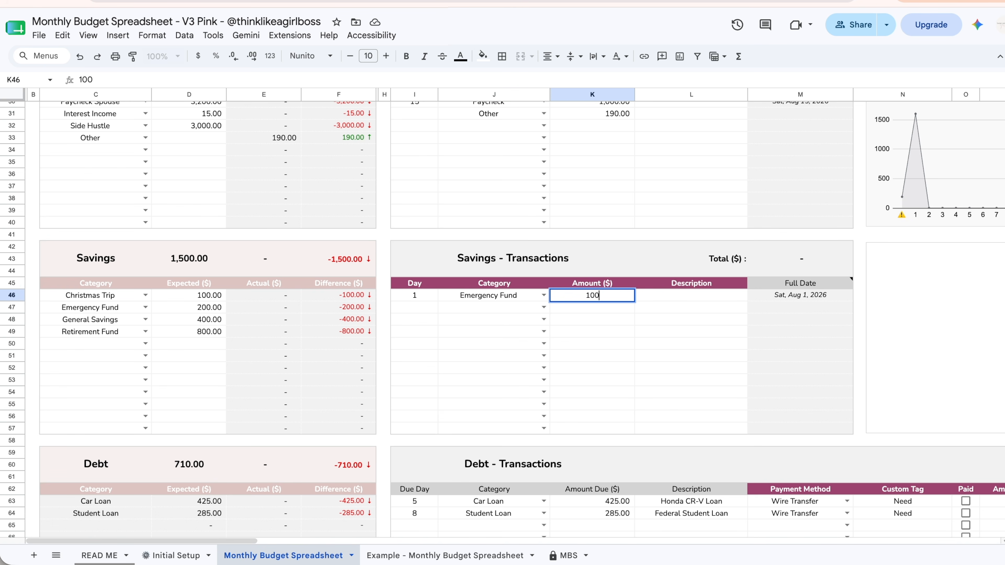
key(Return)
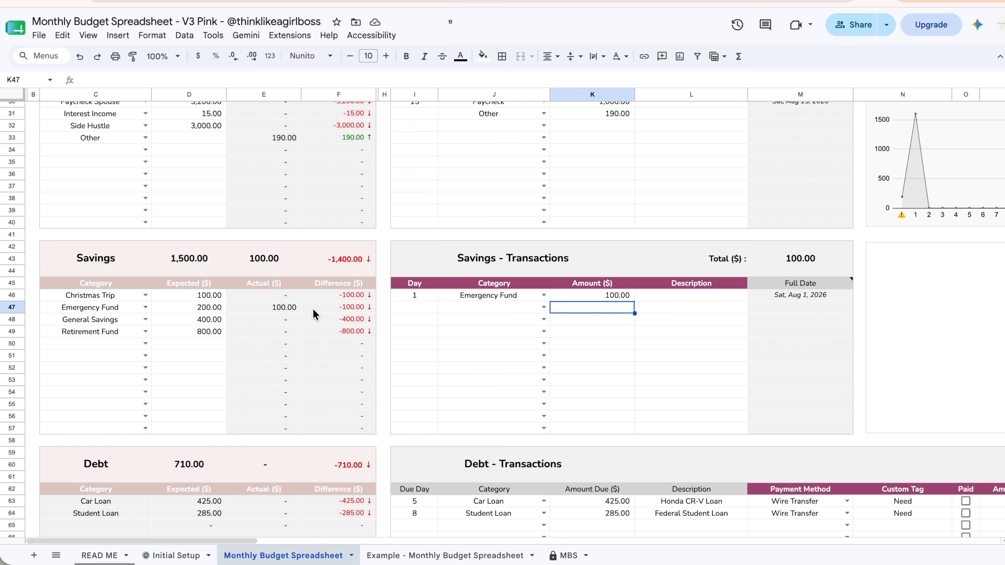
Step: Record a second savings transaction with day 16, category Emergency Fund and amount 200
click(411, 308)
text(16)
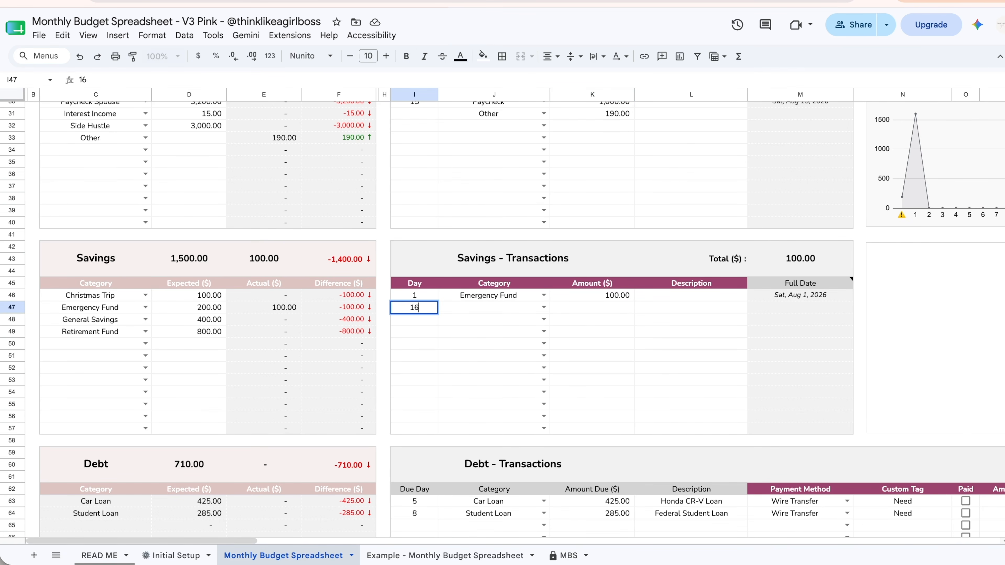
key(Return)
click(543, 307)
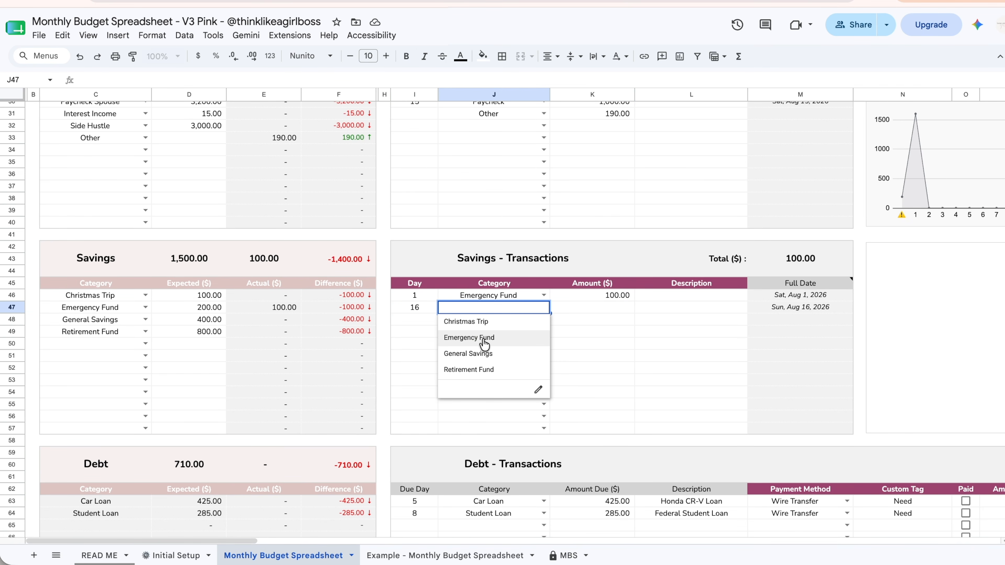
click(537, 337)
click(583, 308)
text(200)
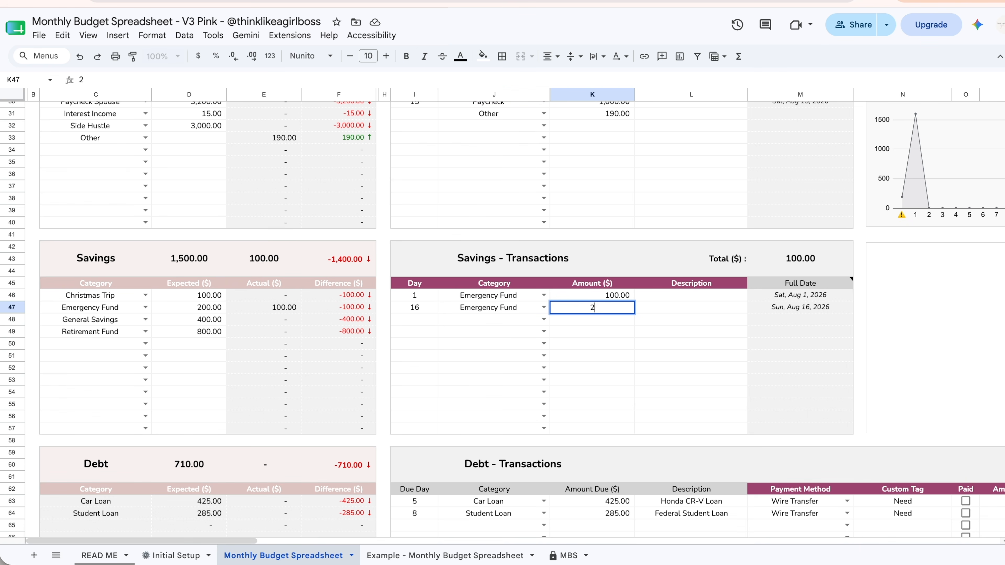
key(Return)
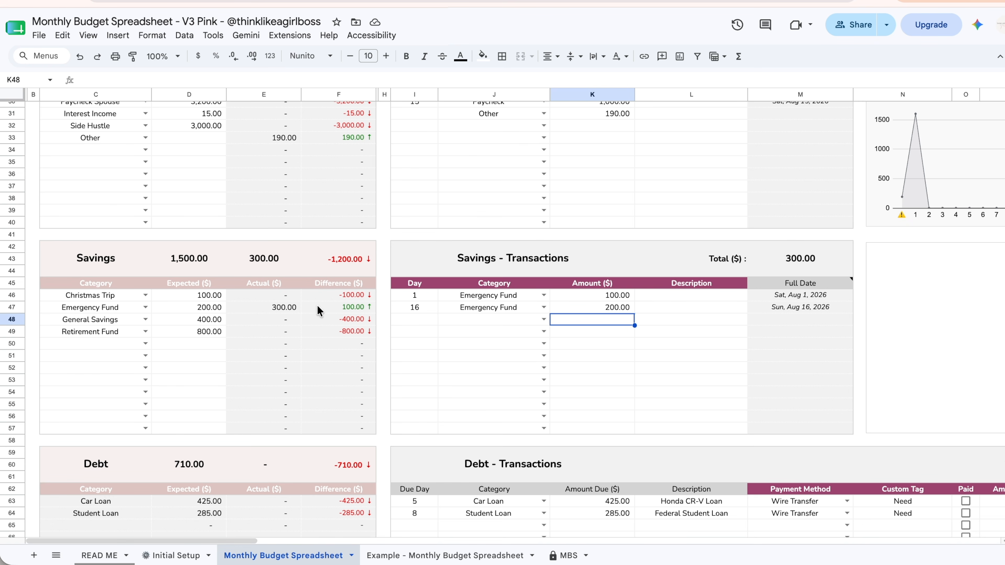
Step: Review the Income and Savings sections, and look over the Debt, Bills, Subscriptions and Variable Expenses transaction tables
scroll(440, 216, up, 3)
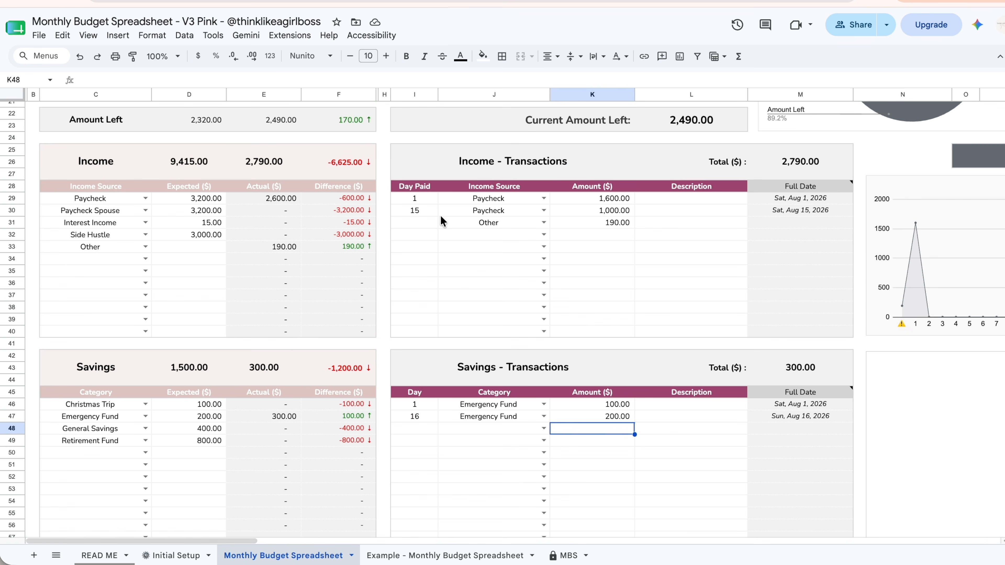
scroll(491, 304, down, 2)
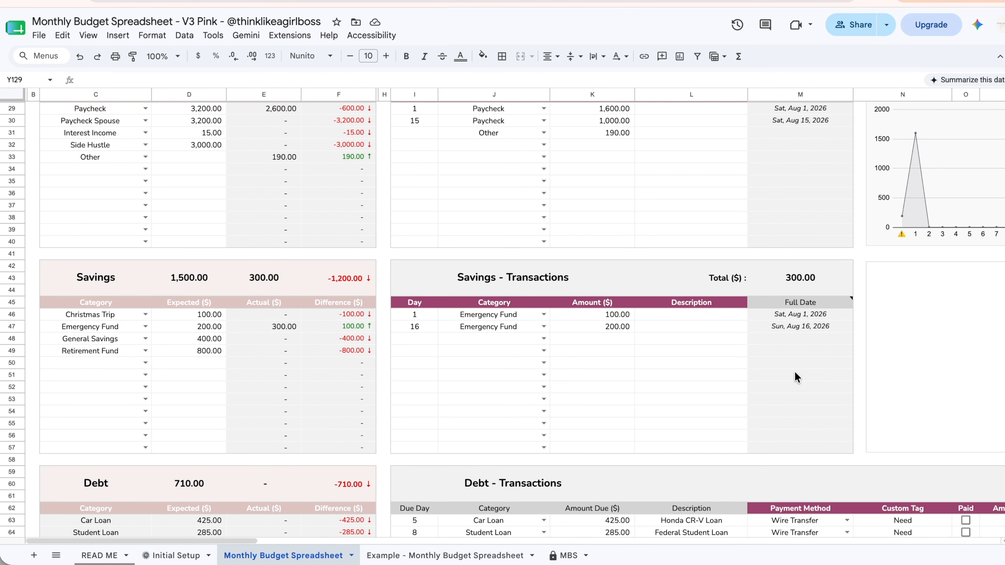
scroll(794, 372, down, 8)
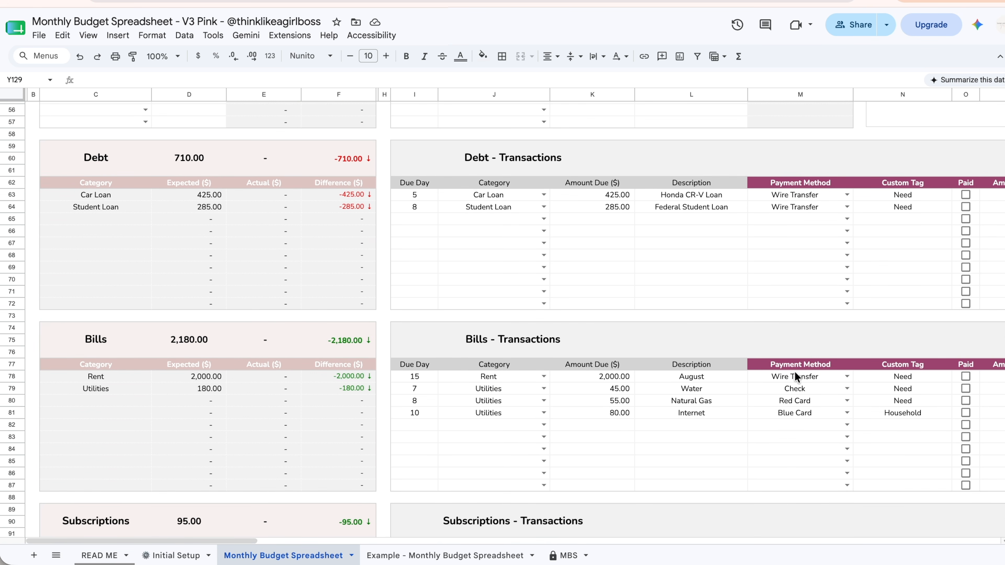
scroll(542, 218, down, 2)
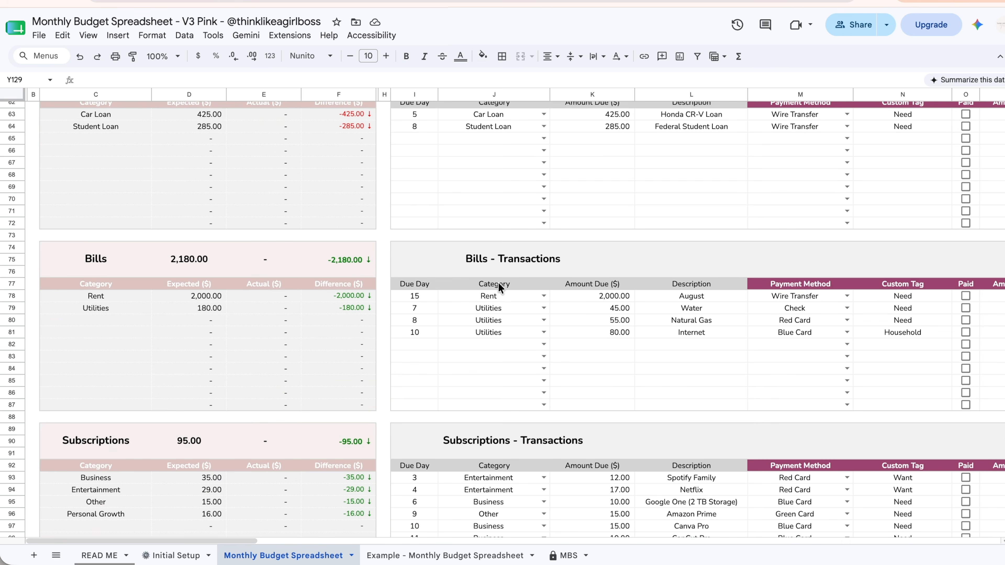
scroll(439, 285, down, 4)
scroll(613, 394, down, 4)
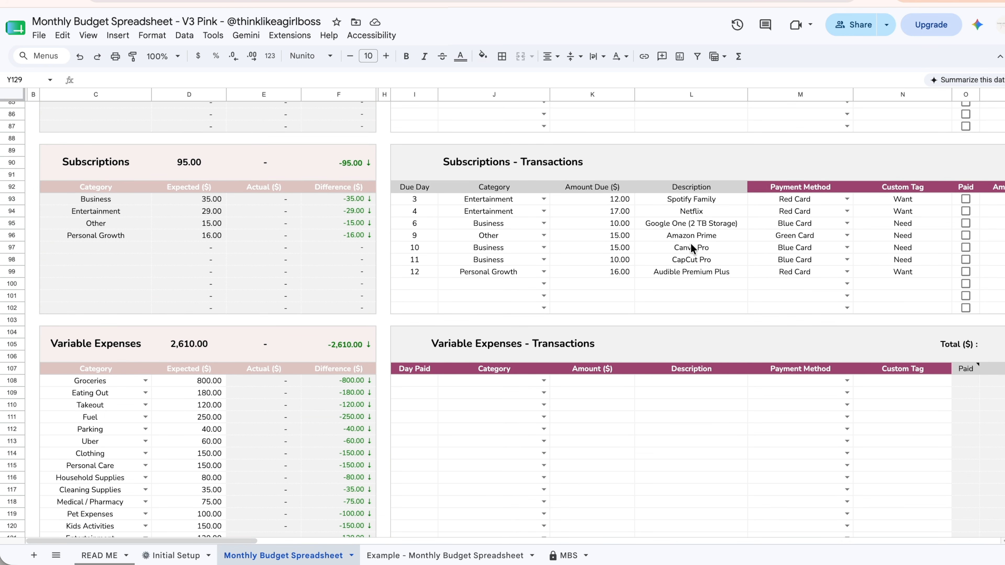
scroll(692, 248, up, 5)
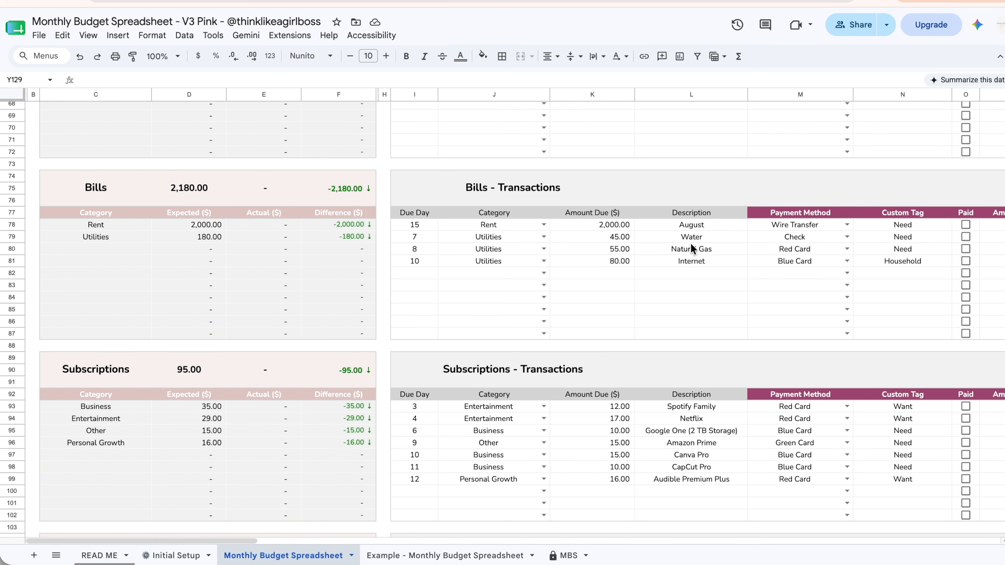
scroll(691, 248, down, 1)
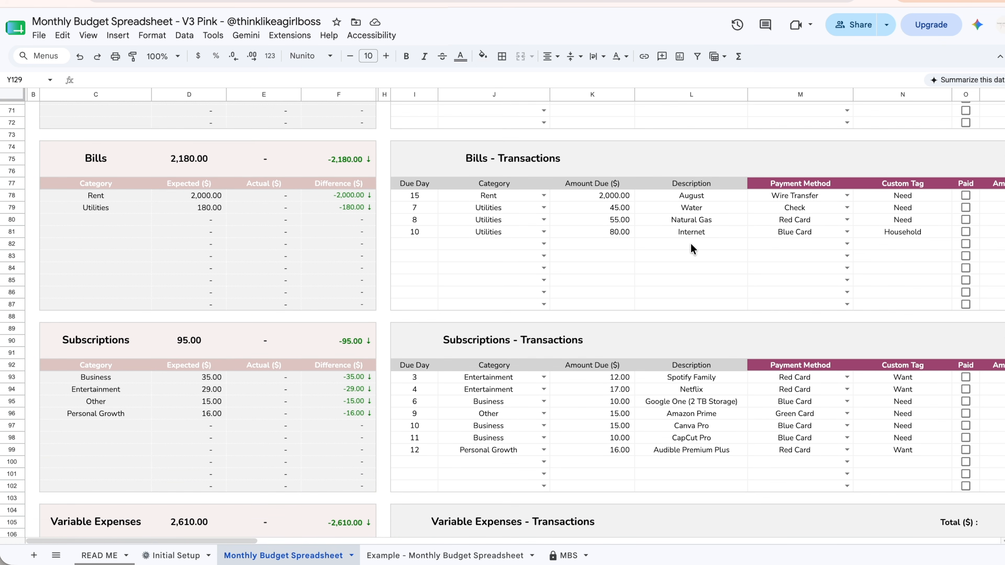
Step: Mark the Rent, Water, Natural Gas and Internet rows in the Bills transactions as paid
click(965, 195)
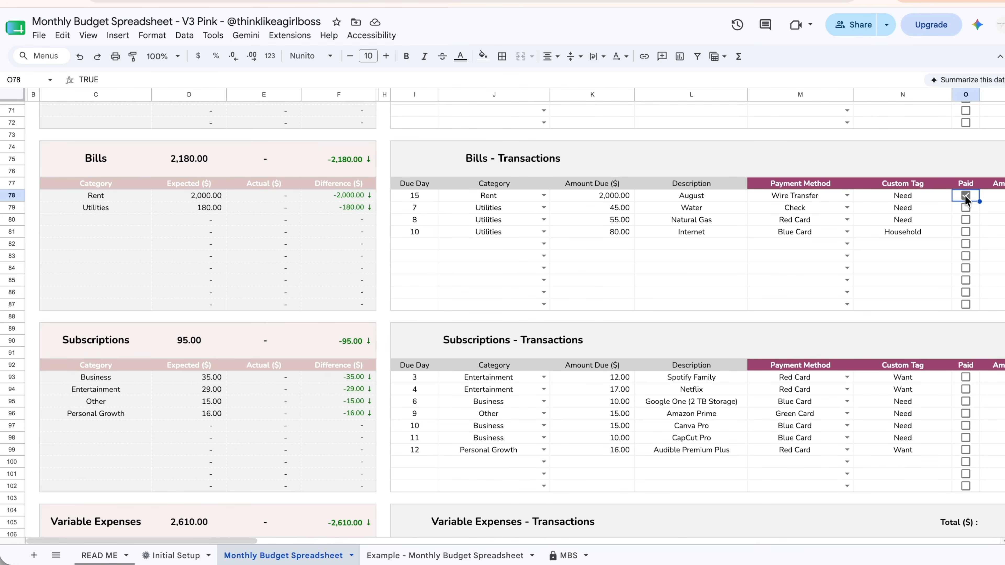
click(966, 208)
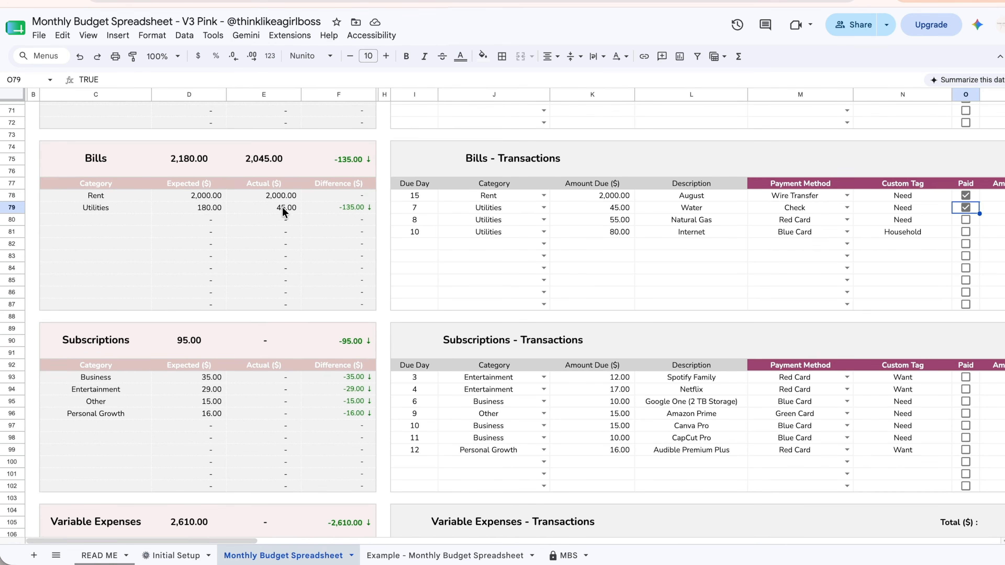
click(965, 219)
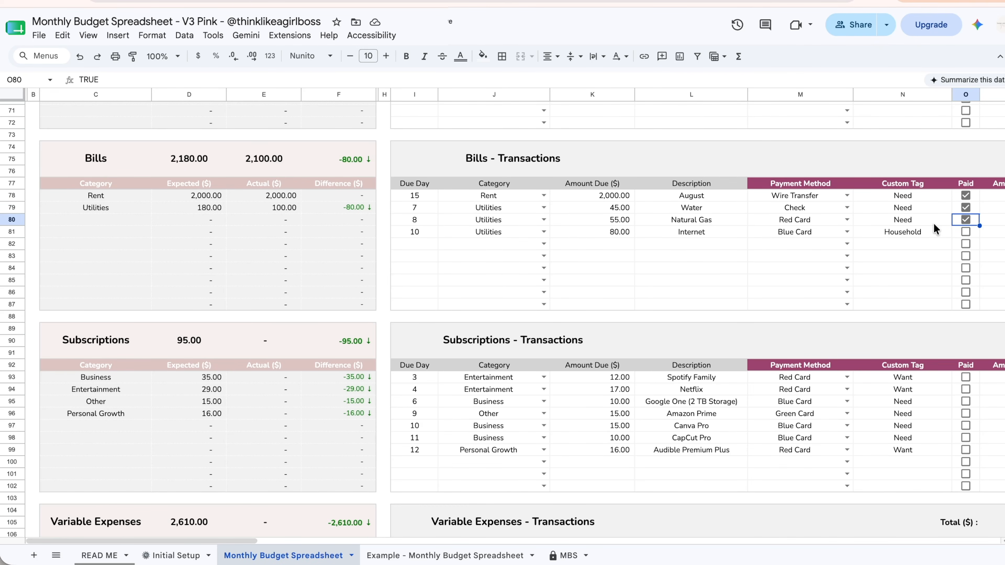
click(965, 232)
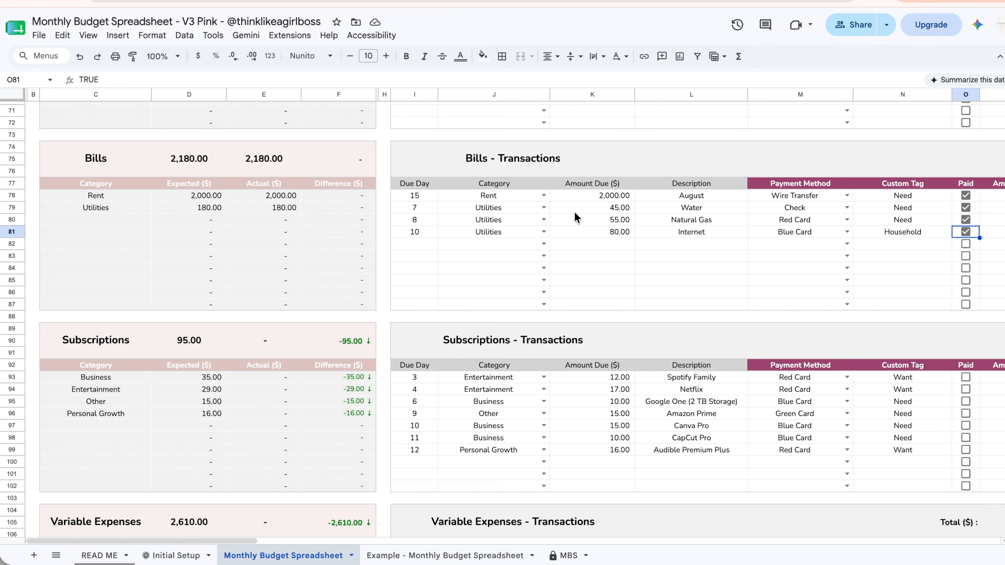
Step: Enter 54 as the amount paid for the Water bill in the Bills transactions
drag(176, 541, 257, 548)
click(675, 209)
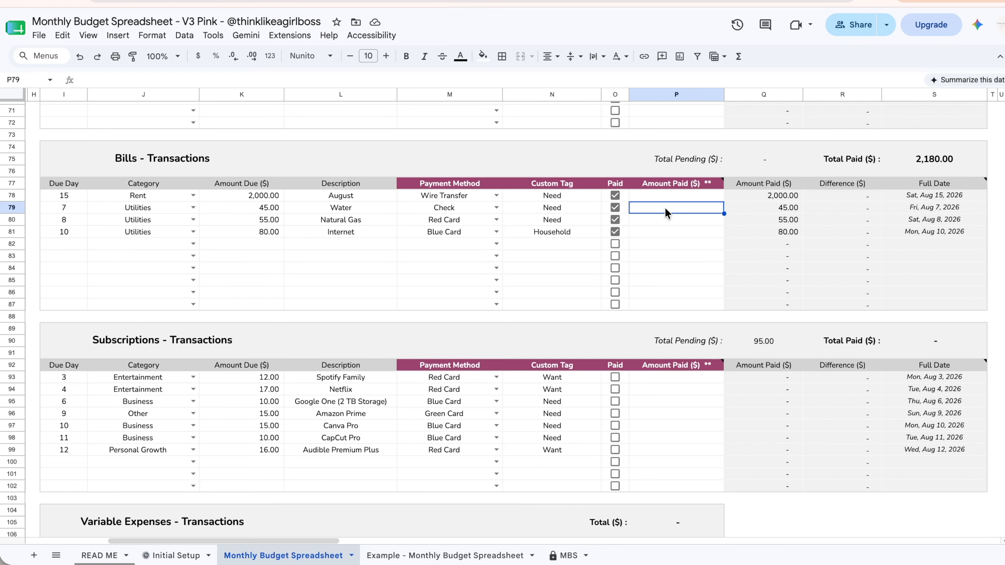
text(54)
key(Return)
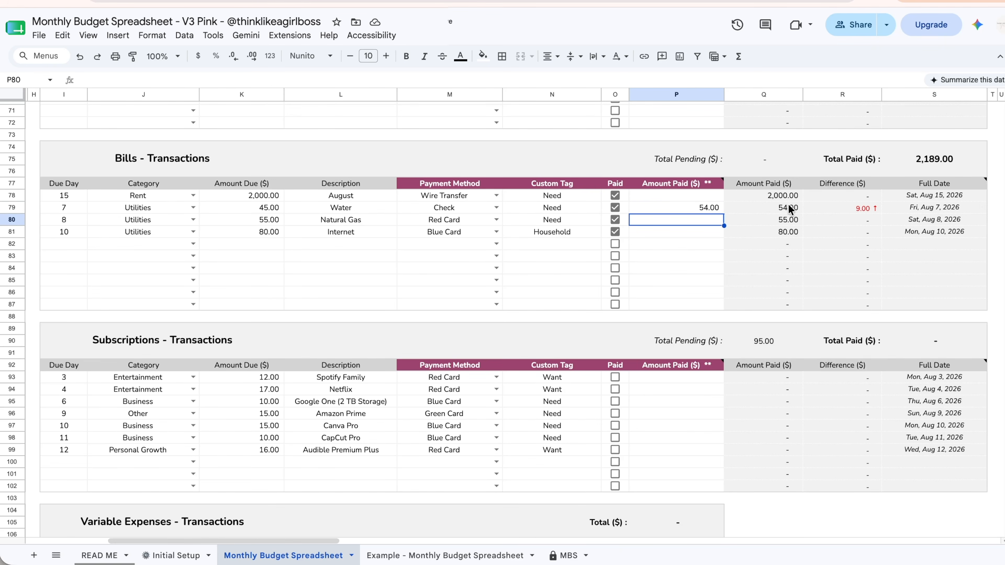
Step: Toggle the Internet bill's paid mark off and on again, and enter 100 as its amount paid
click(614, 232)
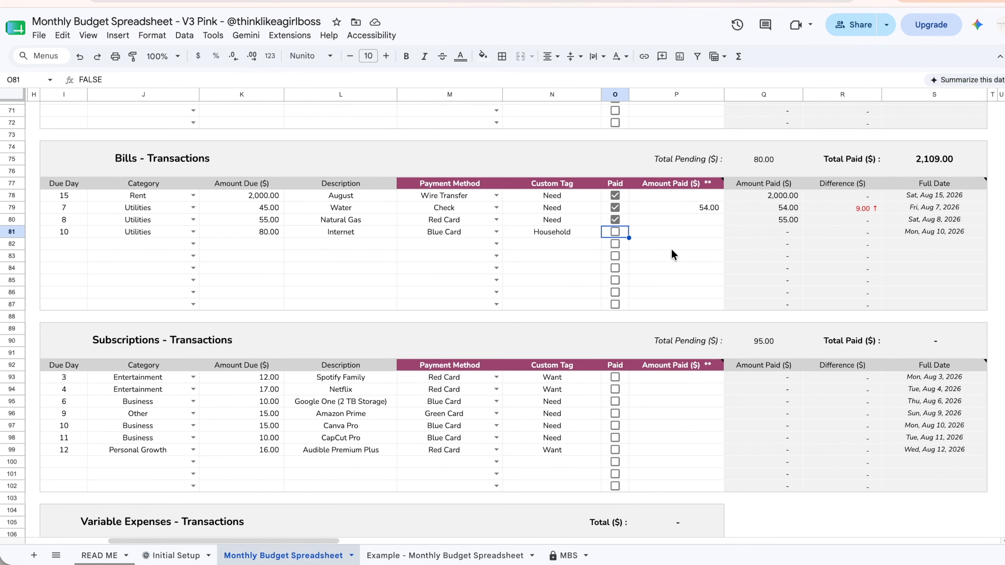
click(614, 233)
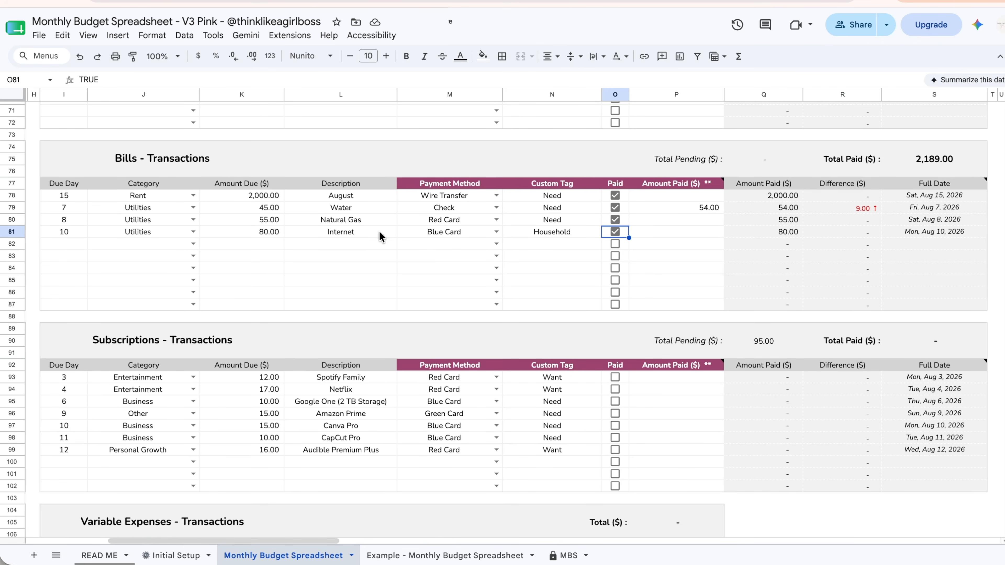
click(638, 232)
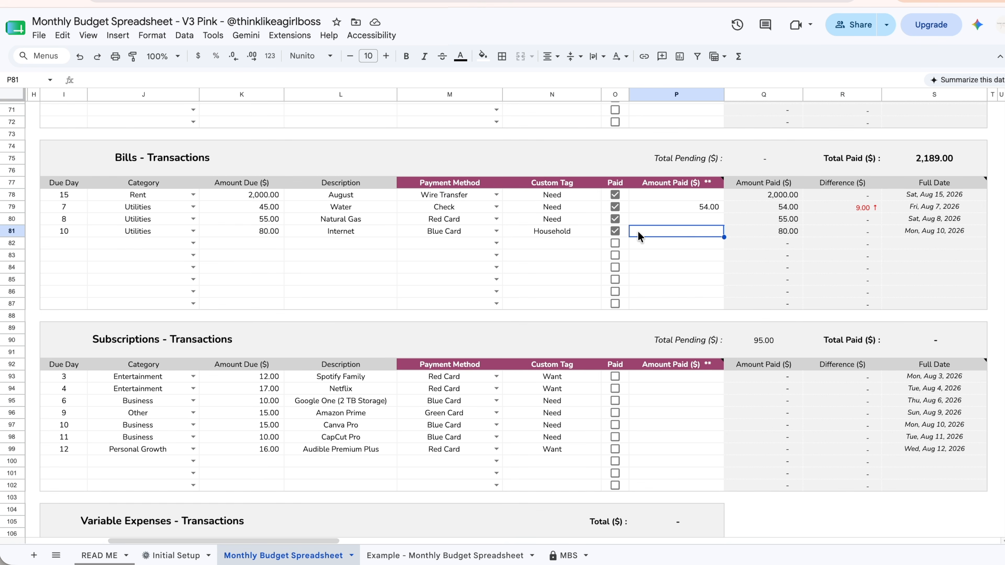
text(100)
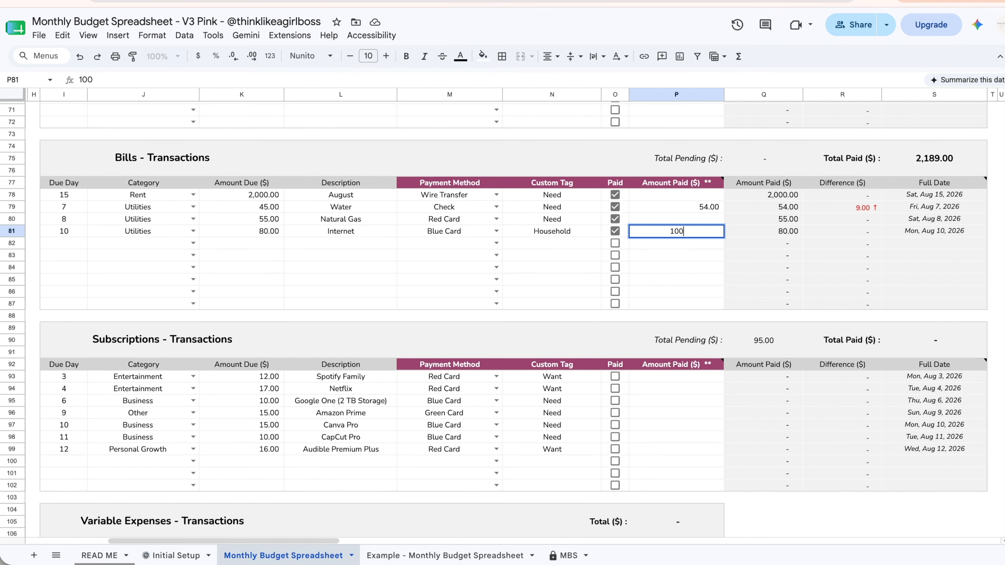
key(Return)
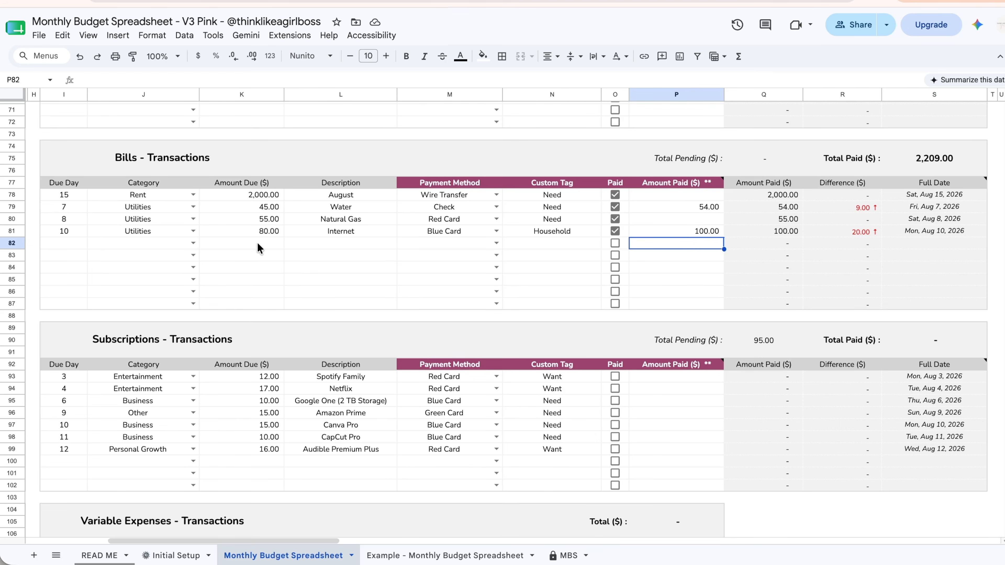
click(706, 233)
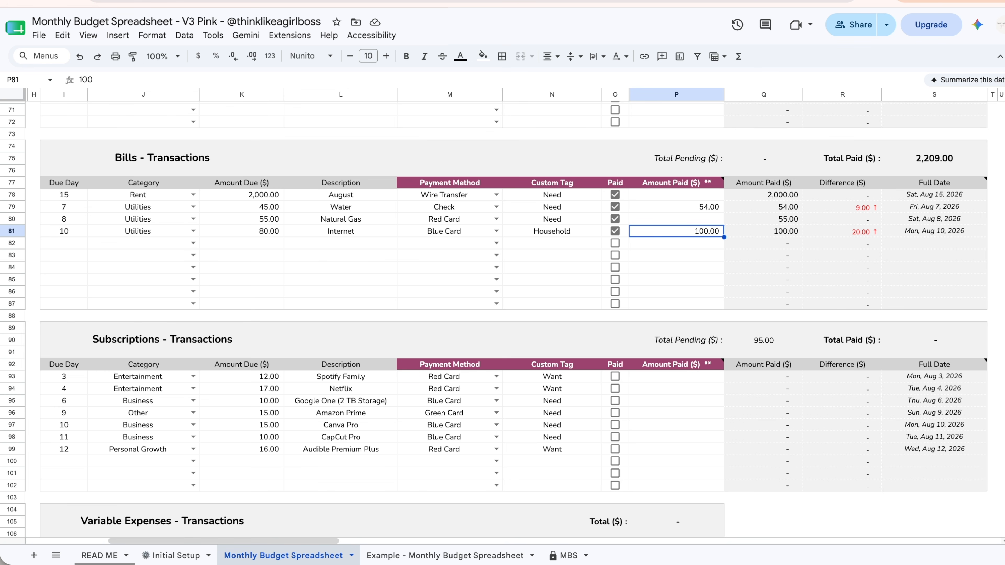
scroll(613, 260, down, 3)
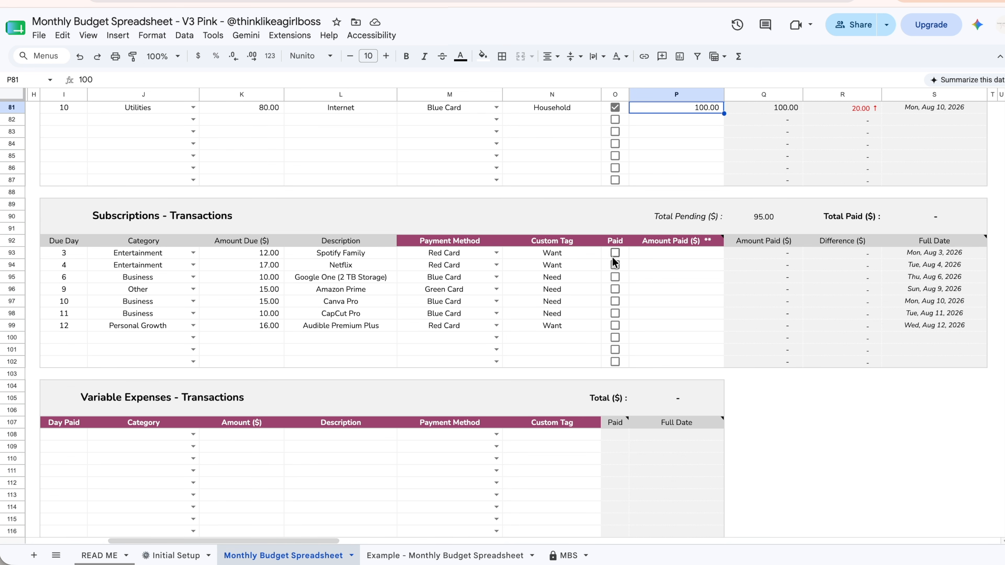
Step: Mark the Spotify Family, Netflix, Google One, Amazon Prime and Canva Pro subscription transactions as paid
click(614, 255)
click(614, 264)
click(615, 274)
click(615, 289)
click(615, 302)
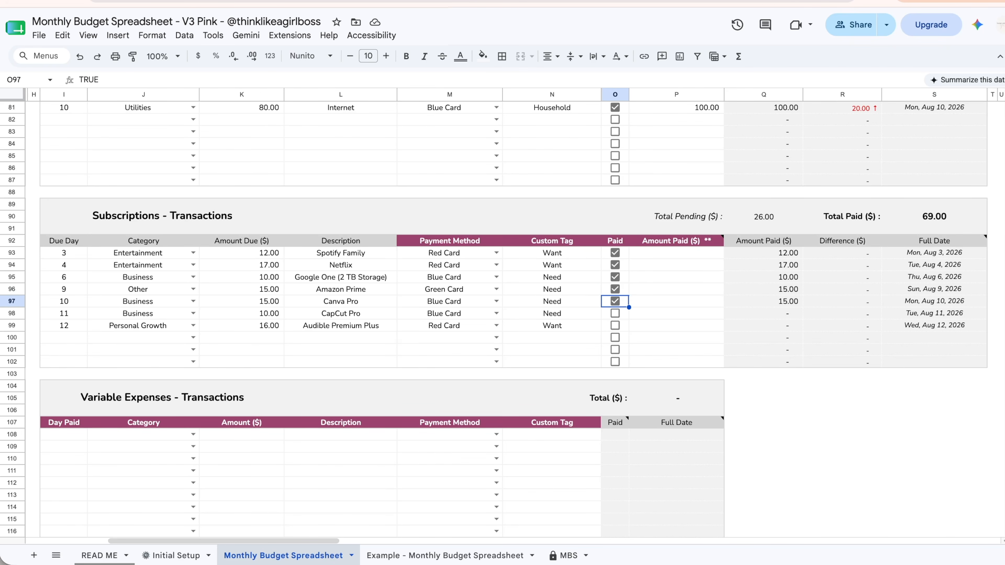
Step: Record a Groceries transaction of 45 on day 3 in the first row of the Variable Expenses transactions
scroll(502, 317, down, 7)
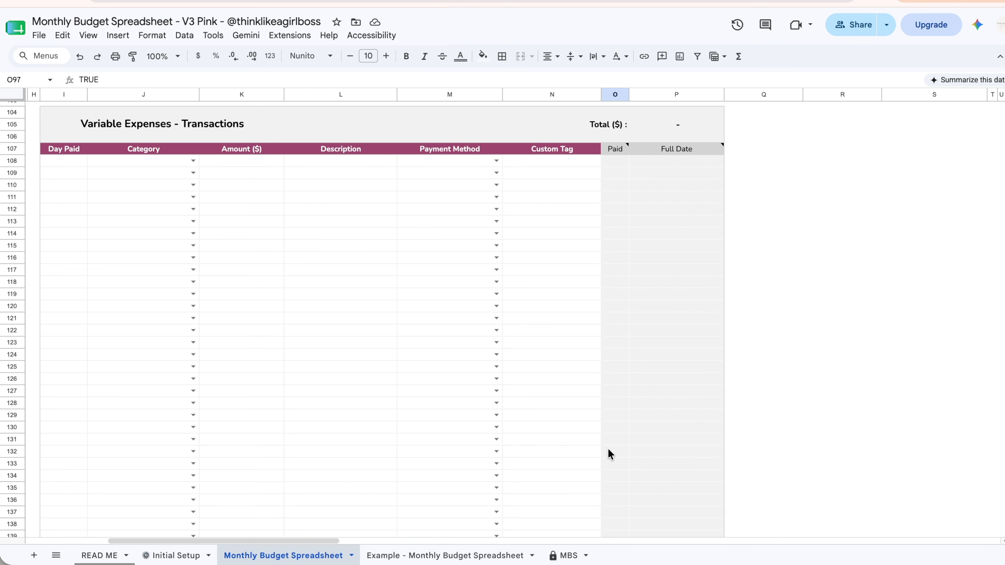
drag(320, 541, 204, 543)
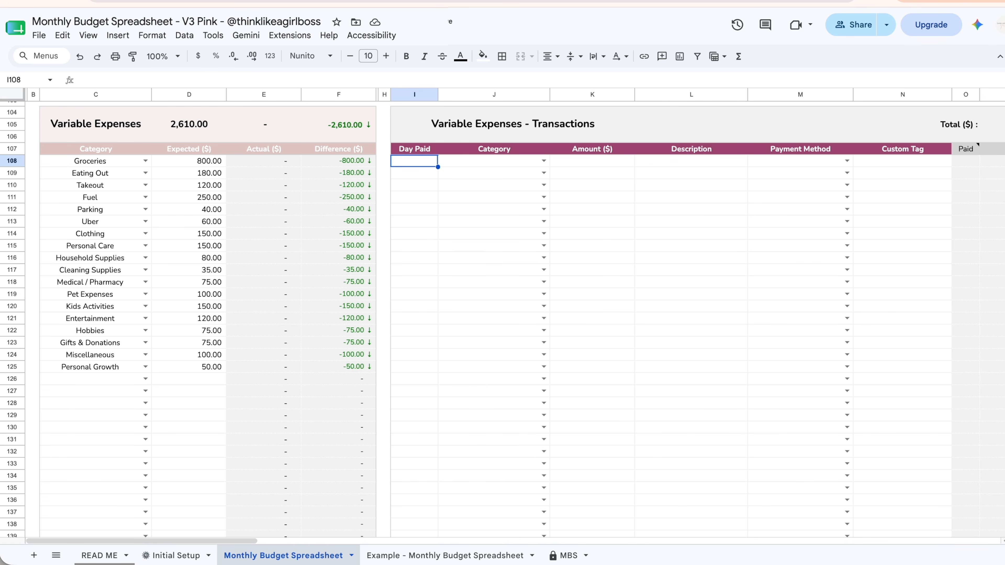
text(3)
click(477, 164)
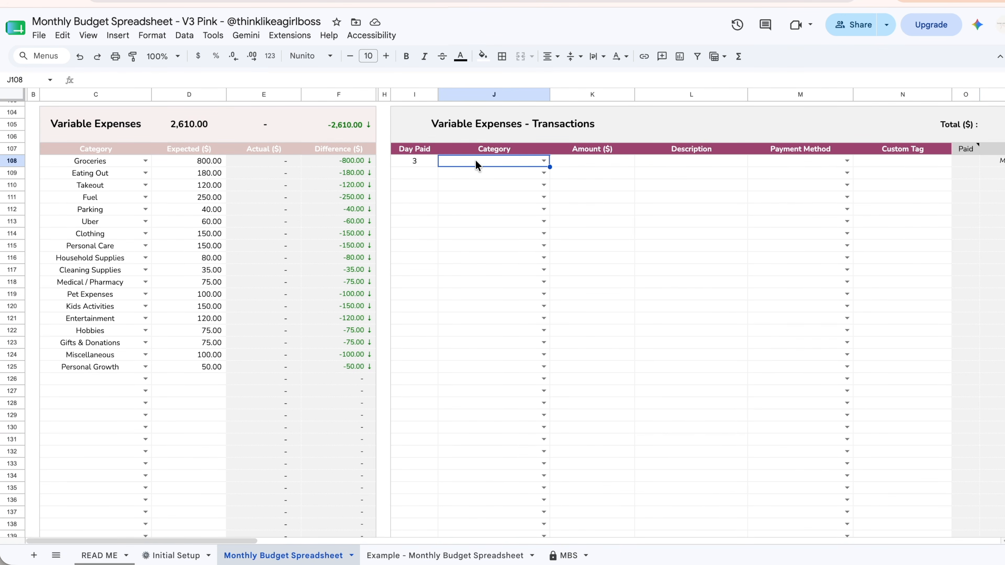
text(gr)
key(Return)
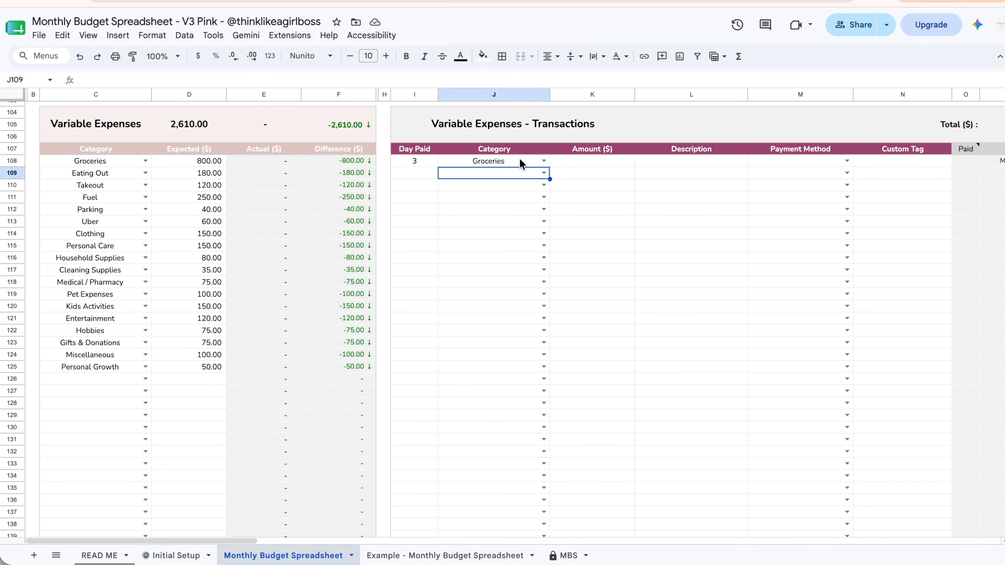
click(570, 157)
text(45)
key(Return)
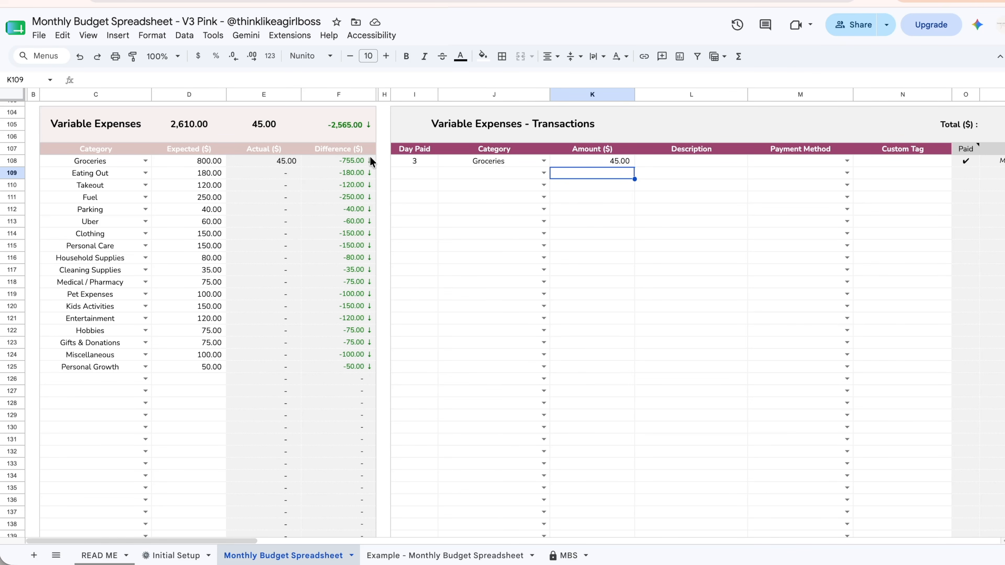
Step: Record a second Groceries transaction of 100 on day 4 in the Variable Expenses transactions
click(418, 173)
text(4)
key(Return)
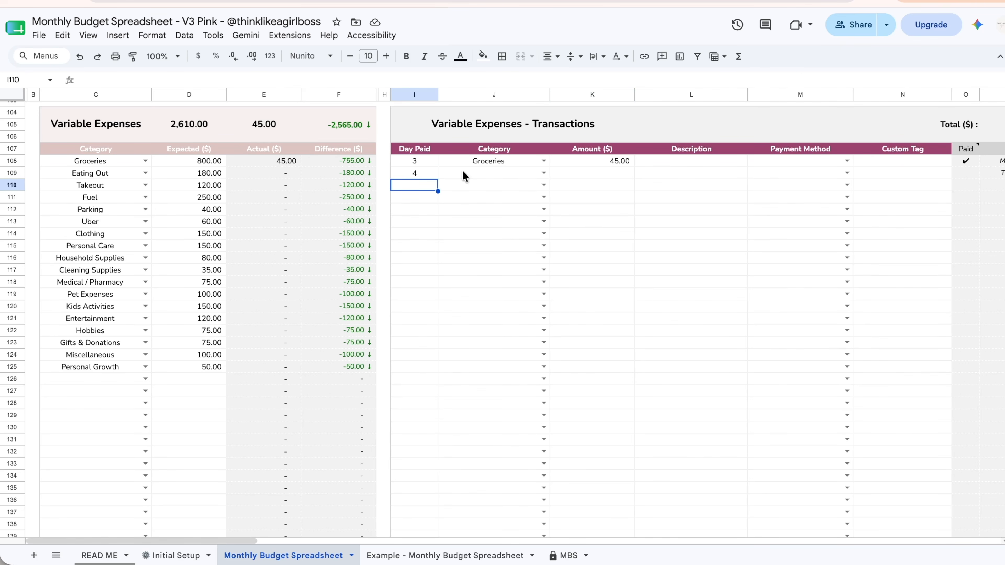
click(468, 174)
text(gro)
key(Return)
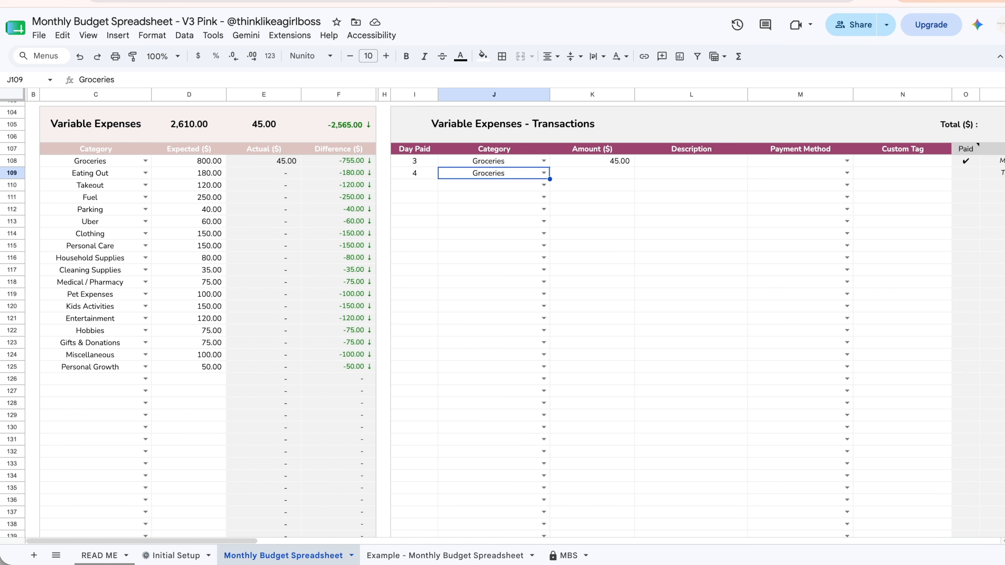
key(Right)
text(100)
key(Return)
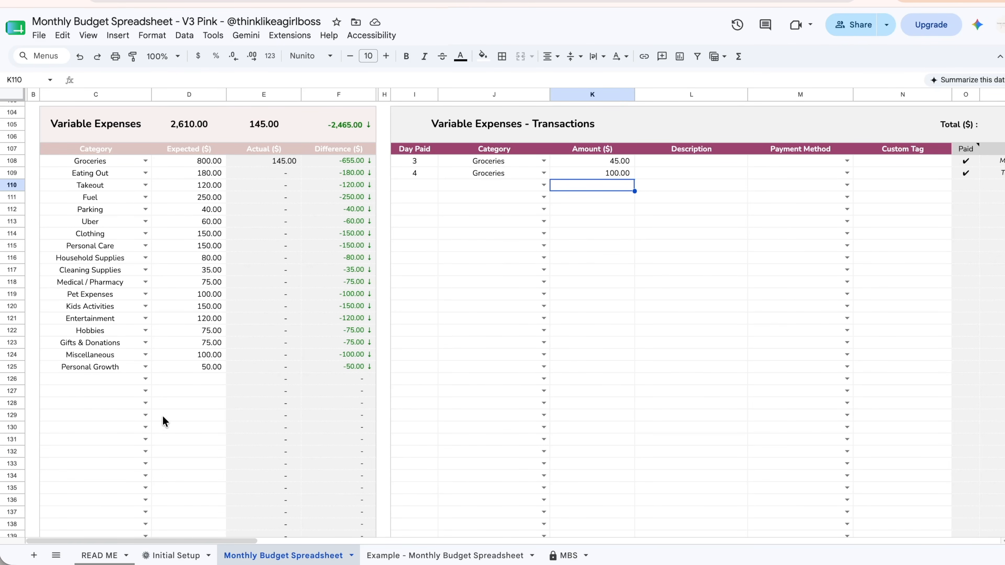
Step: Clear the expected amount for Personal Growth in the Variable Expenses budget
click(199, 371)
key(Delete)
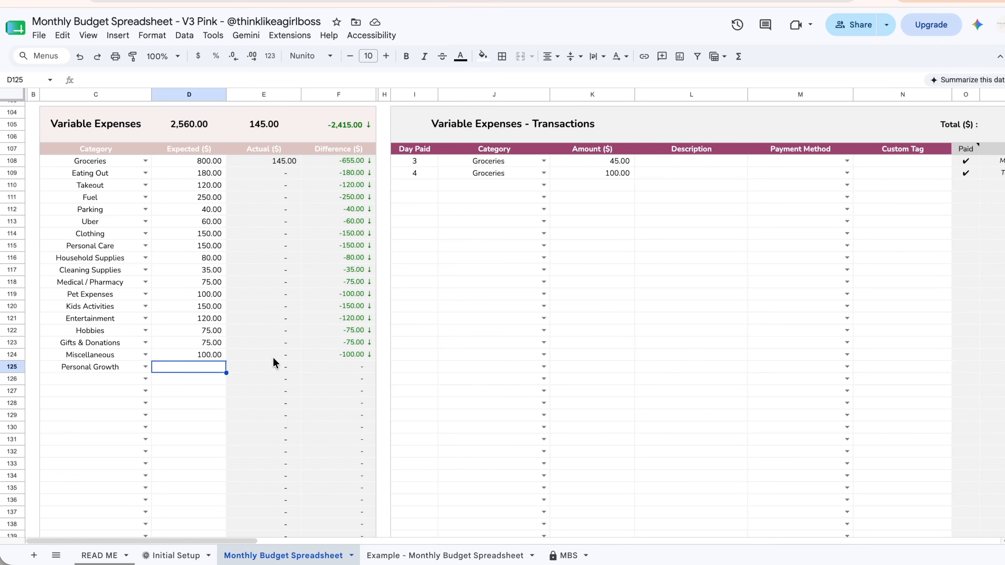
Step: Describe the two grocery transactions as Costco and Walmart, with Cash and Blue Card as their respective payment methods
click(667, 162)
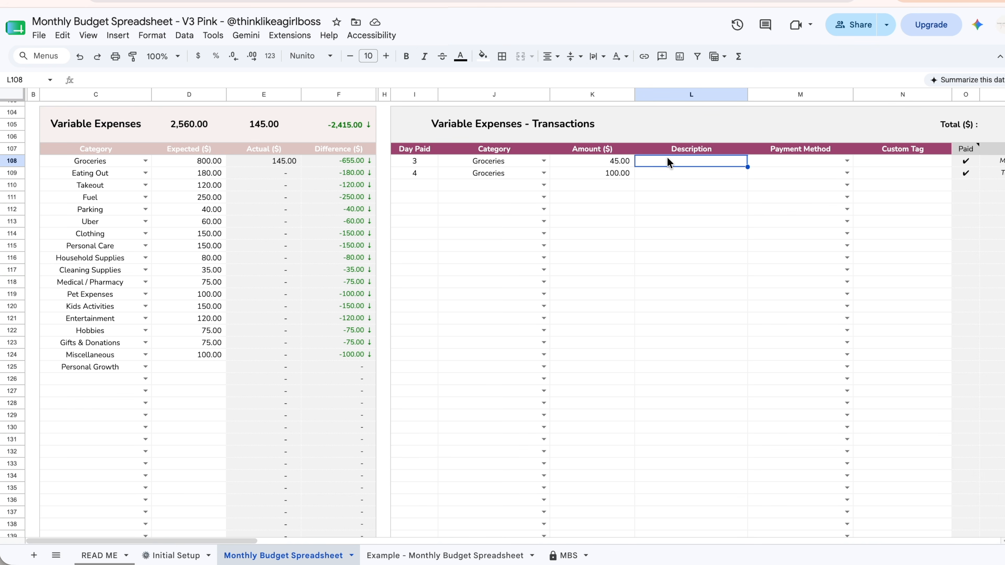
text(Costco)
key(Return)
text(Walmart)
click(846, 161)
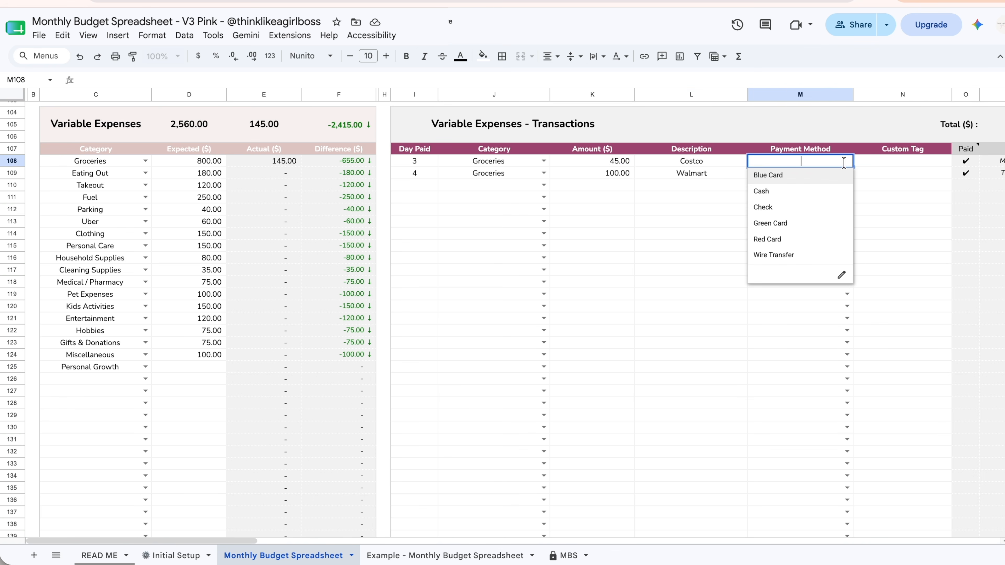
click(799, 191)
click(846, 172)
click(789, 188)
Step: Tag the Costco transaction as Need and the Walmart transaction as Want
click(870, 161)
text(Need)
key(Return)
text(Want)
key(Return)
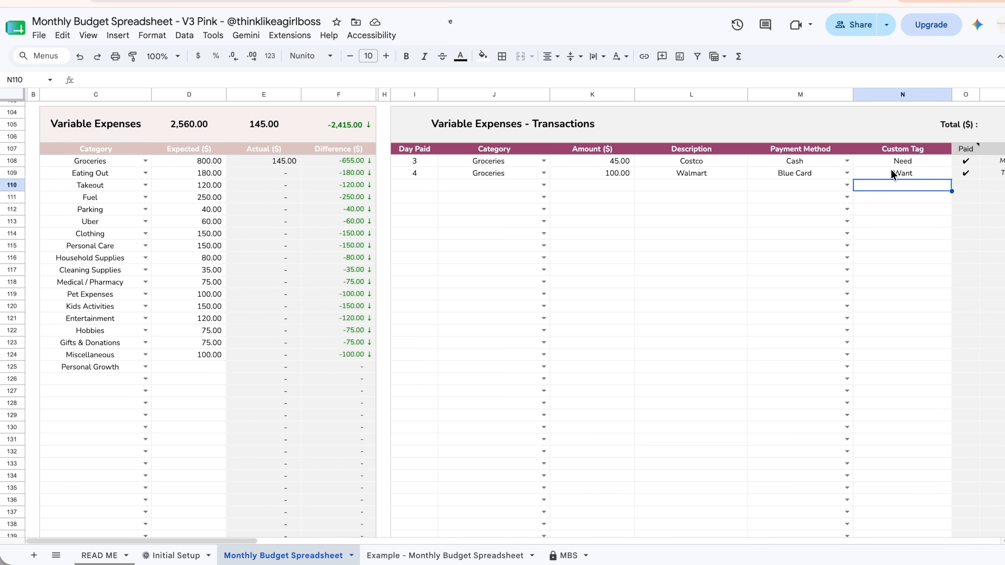
Step: Mark the CapCut Pro and Audible Premium Plus subscription transactions as paid
scroll(892, 174, right, 5)
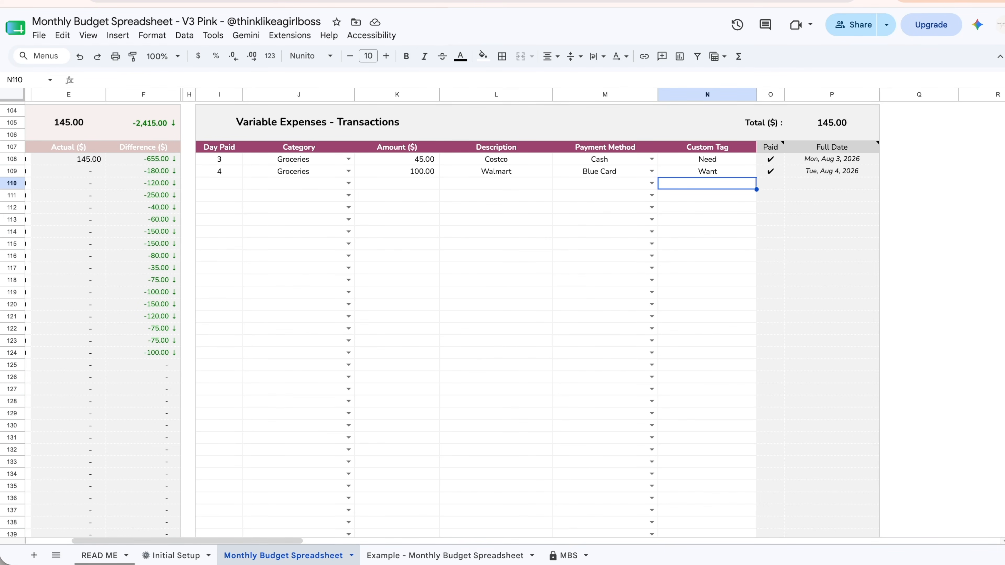
scroll(330, 238, up, 8)
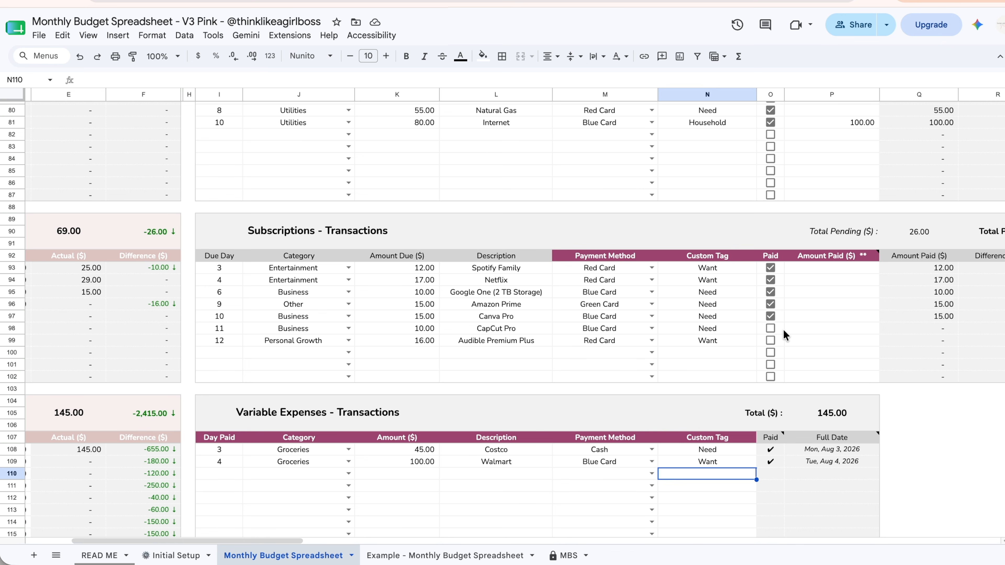
click(772, 329)
click(772, 341)
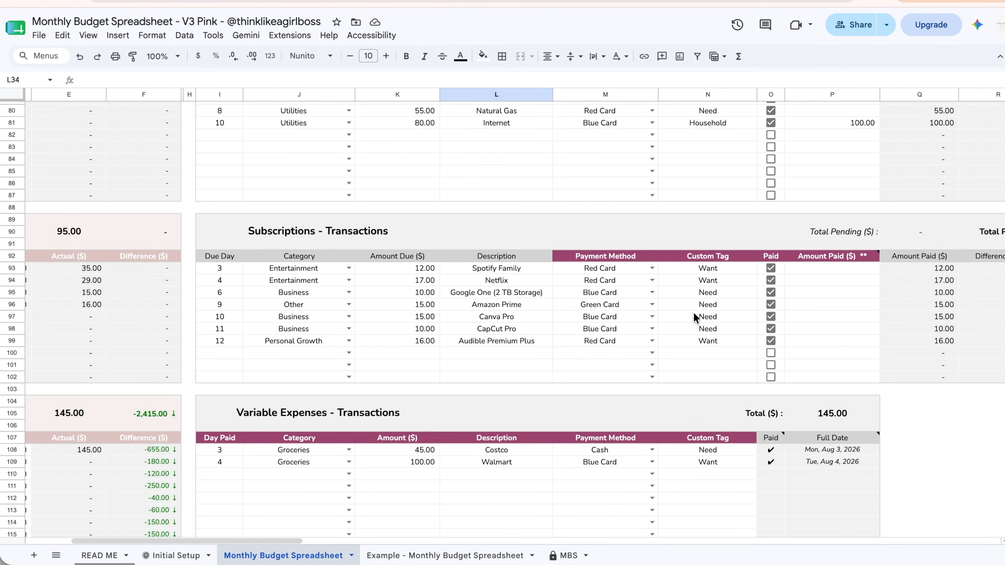
Step: Open the Example - Monthly Budget Spreadsheet sheet and look over its summary dashboard and Actual Allocation chart
click(466, 557)
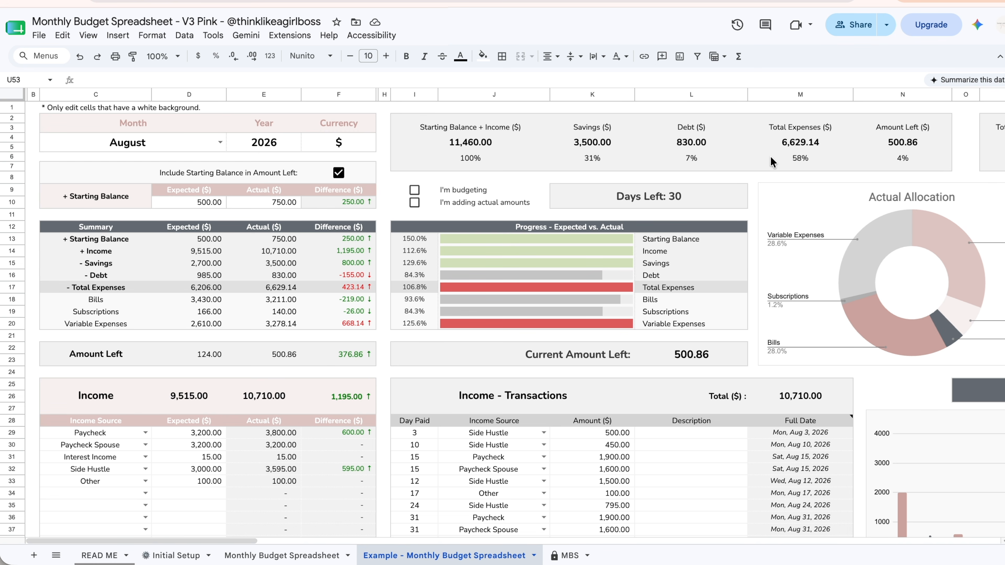
scroll(760, 157, right, 5)
scroll(758, 158, right, 2)
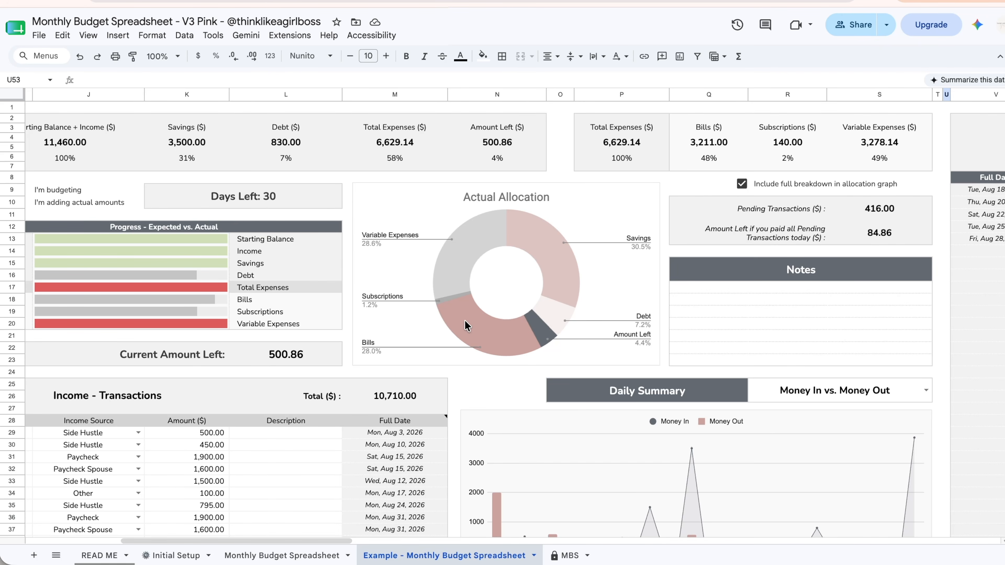
Step: Toggle the full breakdown in the Actual Allocation graph off and back on
click(742, 183)
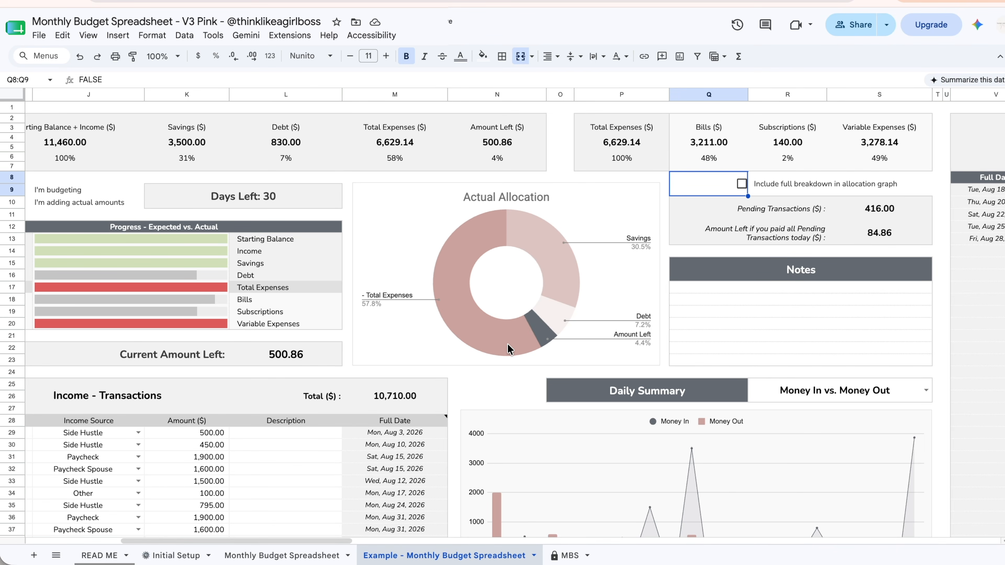
click(742, 184)
click(742, 184)
click(742, 184)
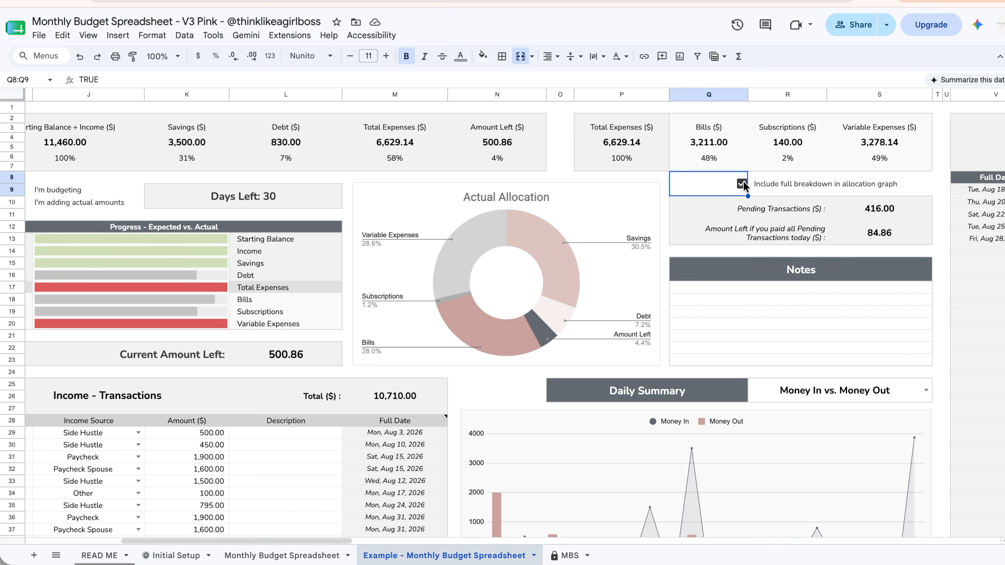
Step: Toggle the inclusion of the starting balance in the amount left off and back on
scroll(386, 237, left, 10)
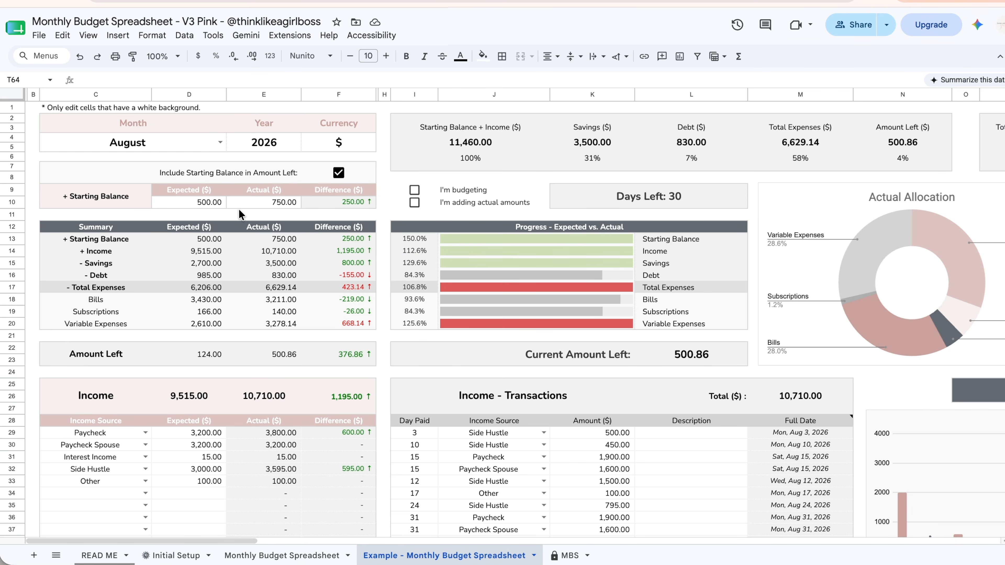
click(338, 172)
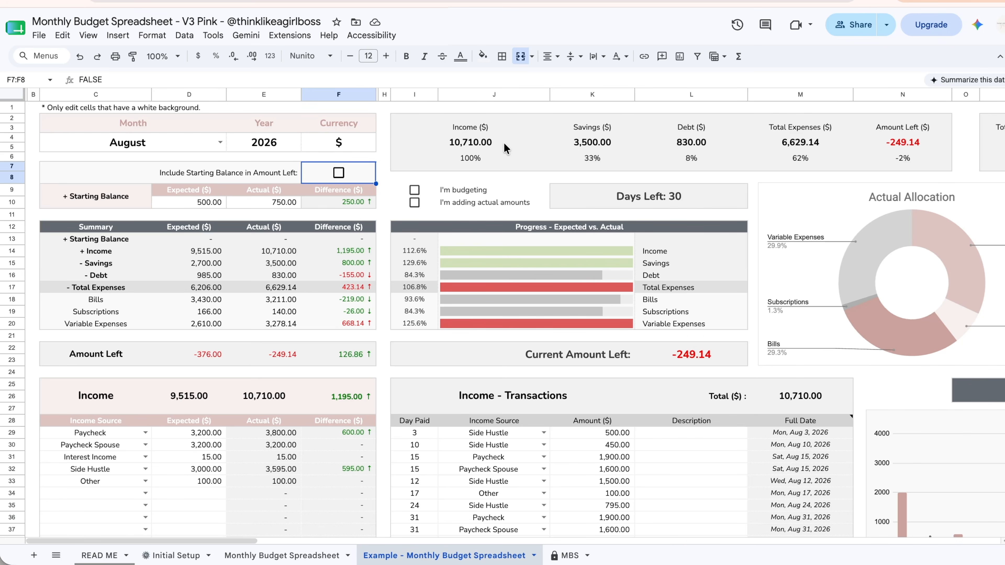
click(338, 172)
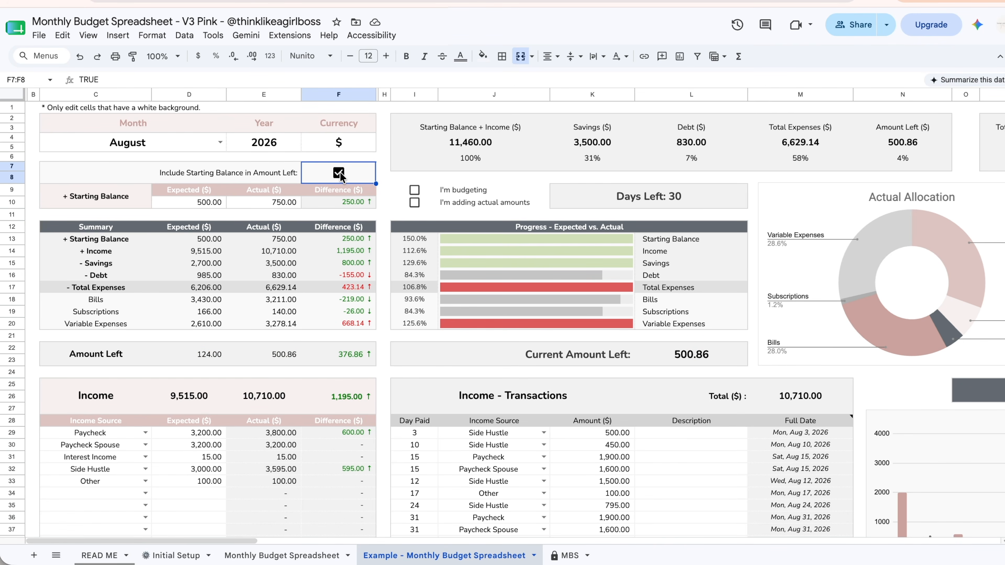
click(339, 172)
click(338, 172)
Step: Include weekdays in the Daily Summary chart, and switch its view to Money Out and then Money In vs. Money Out
scroll(339, 175, down, 7)
scroll(340, 174, right, 14)
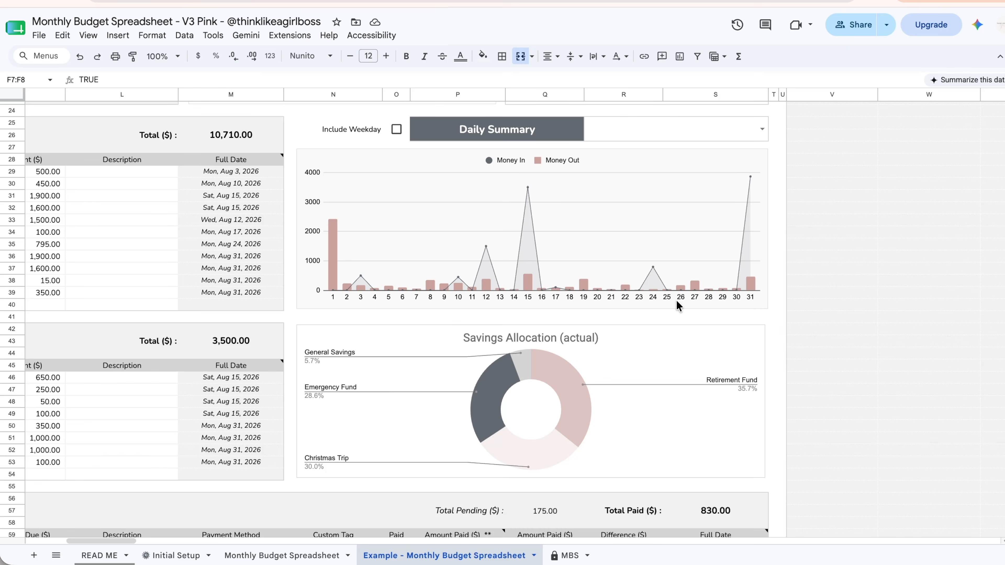
click(395, 129)
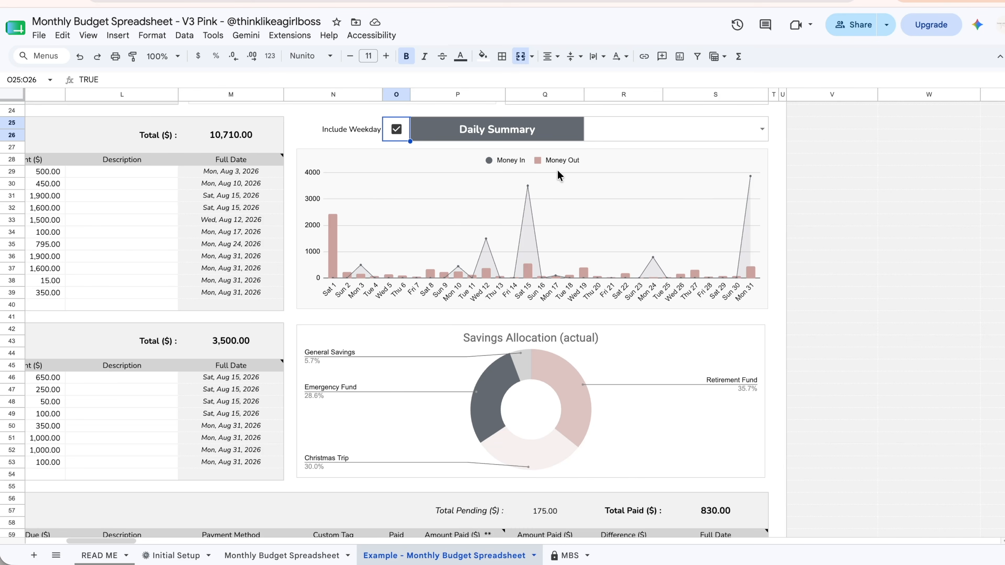
click(762, 128)
click(649, 166)
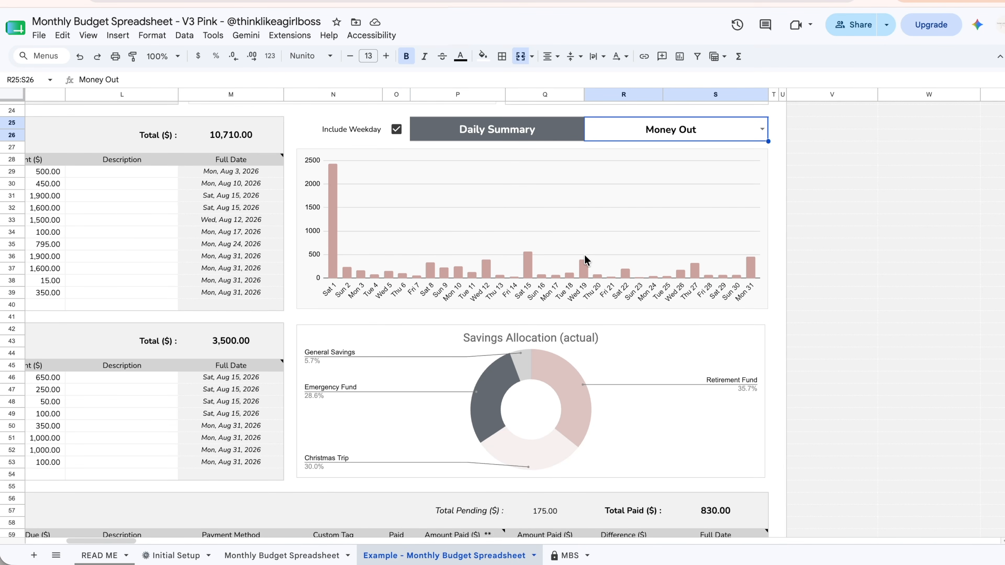
click(762, 129)
click(676, 151)
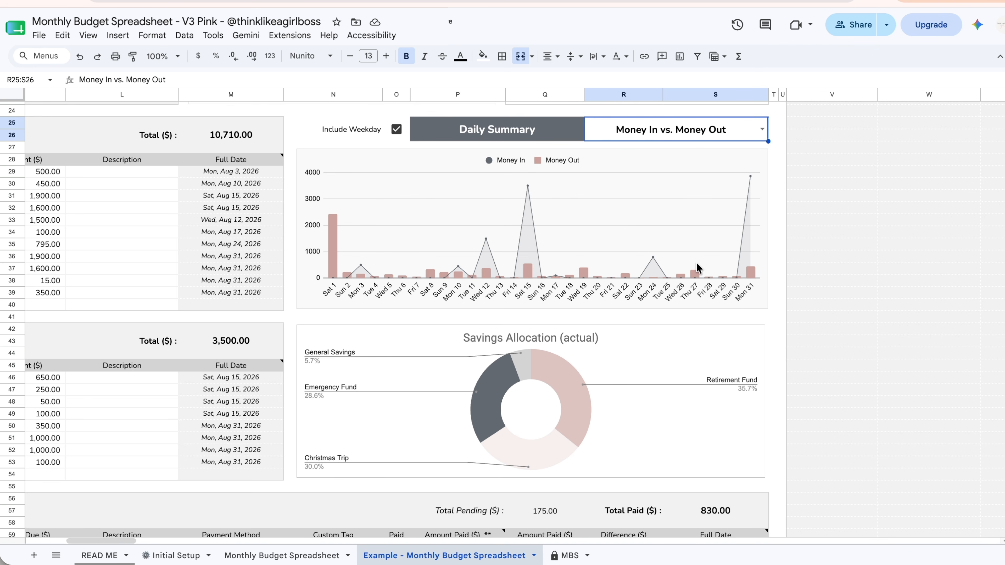
Step: Clear the Day Paid values of income transaction rows 33 to 35 and check the Daily Summary chart for missing dates
scroll(256, 242, left, 10)
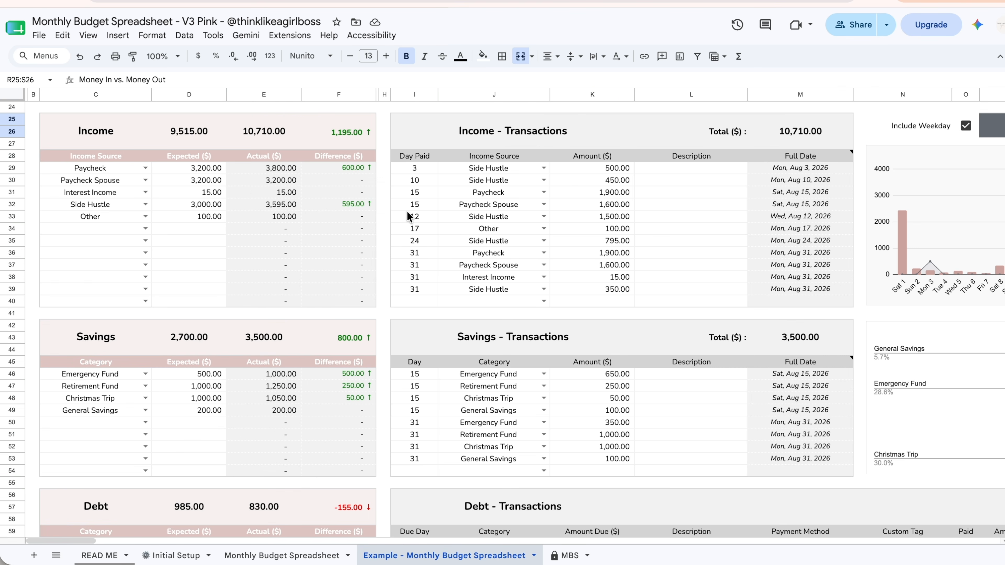
drag(414, 216, 426, 241)
key(Delete)
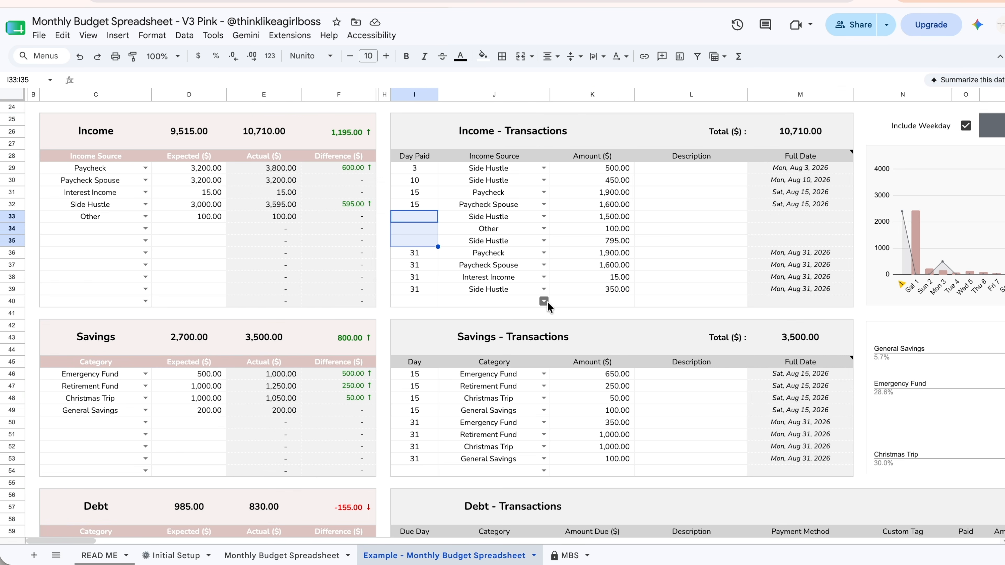
scroll(547, 302, right, 10)
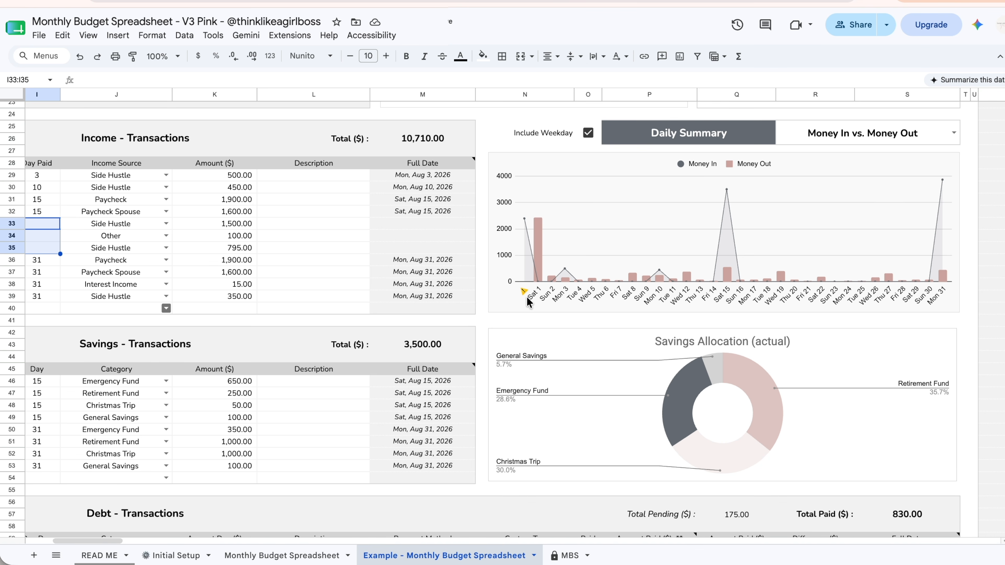
scroll(526, 297, left, 2)
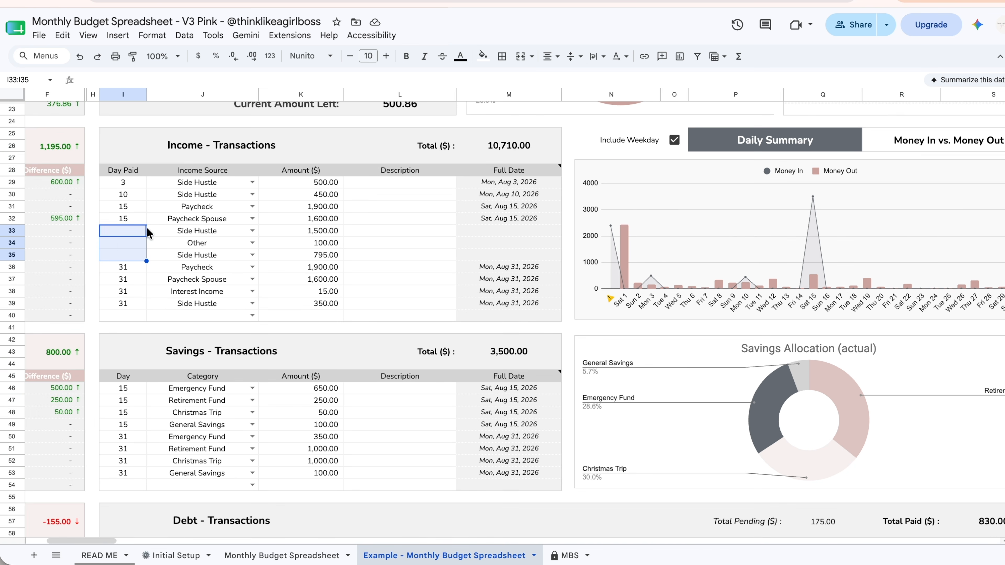
Step: Enter 12, 13 and 16 as the Day Paid for the income transactions in rows 33 to 35
click(130, 231)
text(12)
key(Return)
text(13)
key(Return)
text(16)
key(Return)
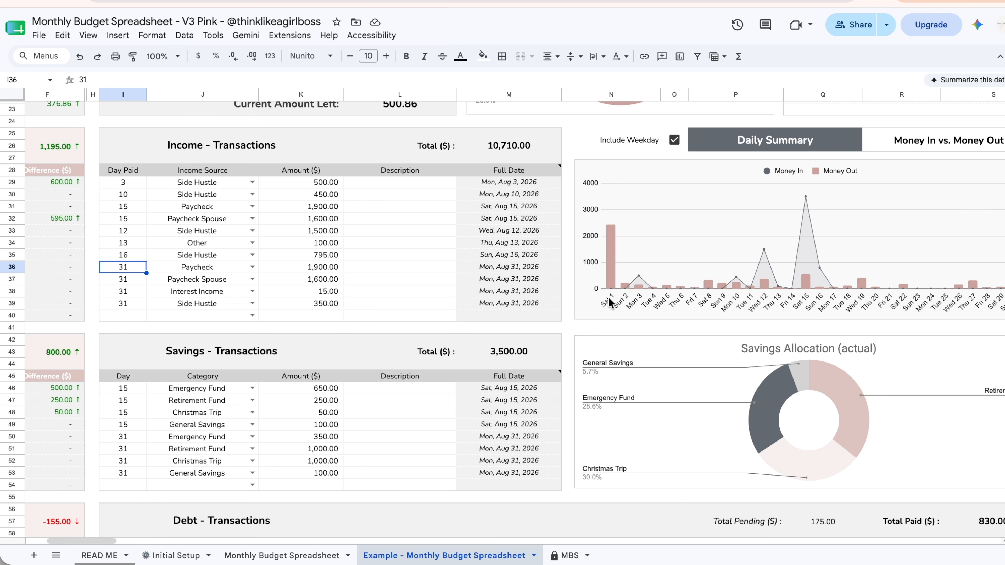
Step: Review the example's summary, pending transactions figures and Upcoming Payments table
scroll(608, 297, right, 5)
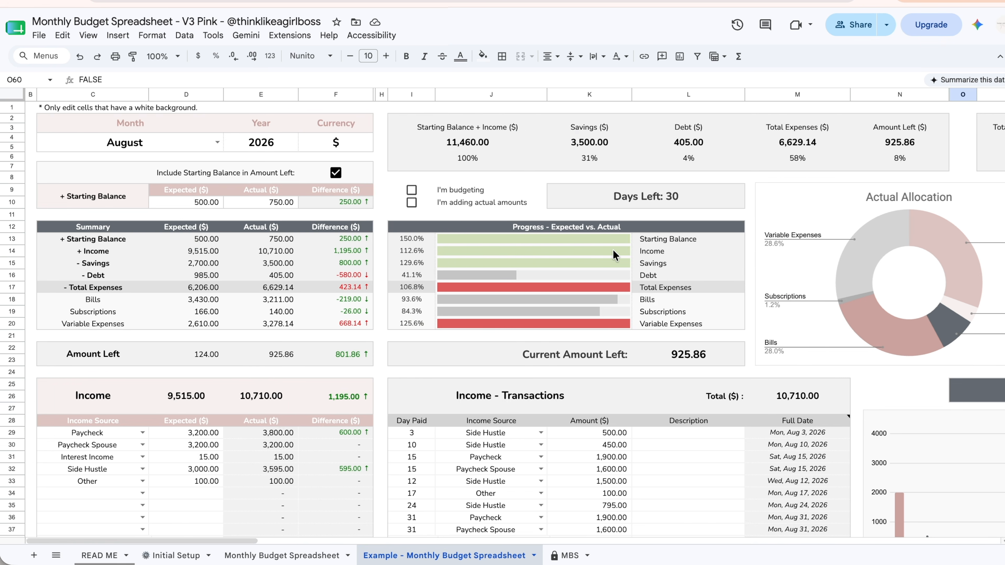
scroll(613, 255, right, 15)
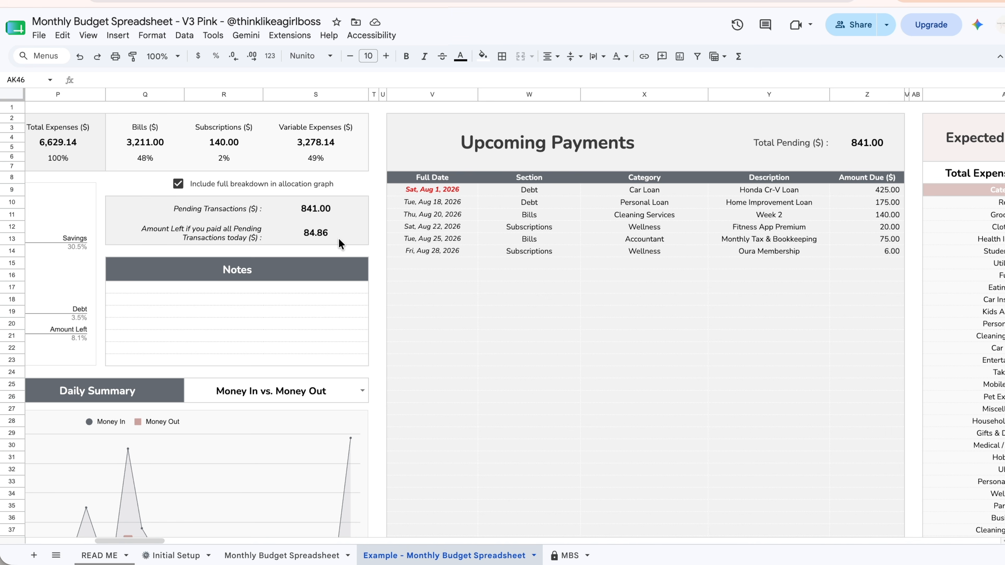
scroll(339, 243, left, 5)
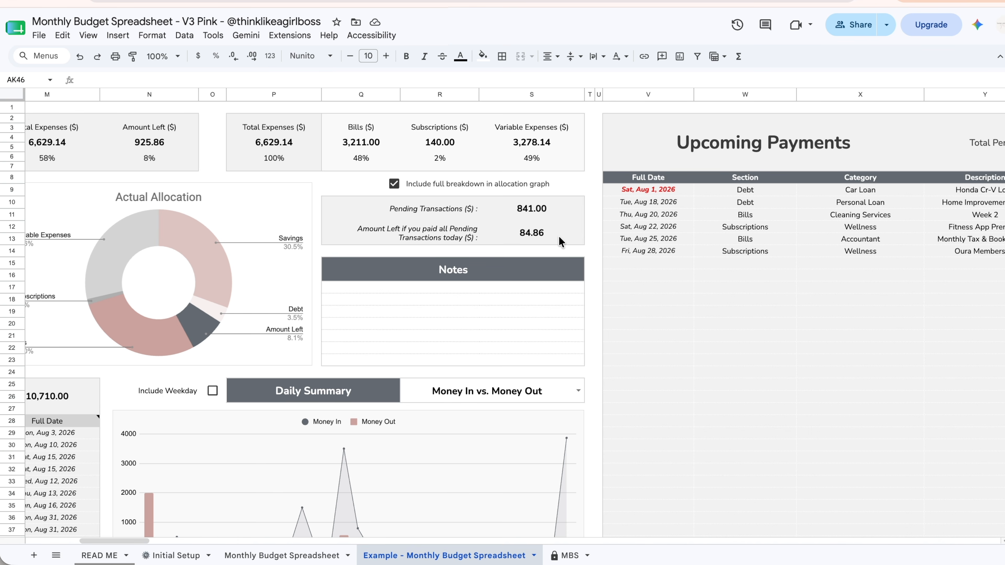
Step: Show the Variable Expenses section in the Expected vs Actual table of the example sheet
scroll(709, 348, right, 10)
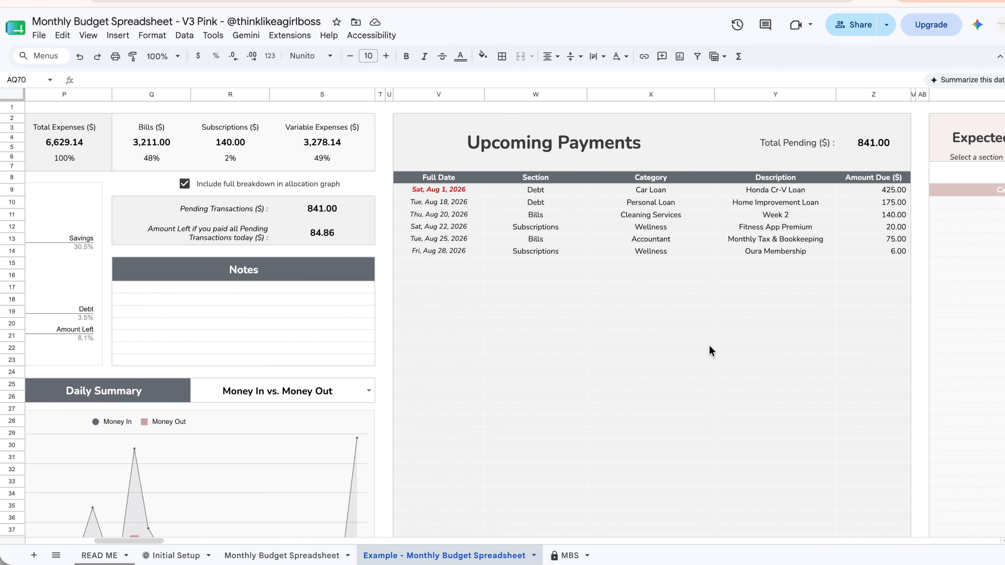
scroll(708, 348, right, 10)
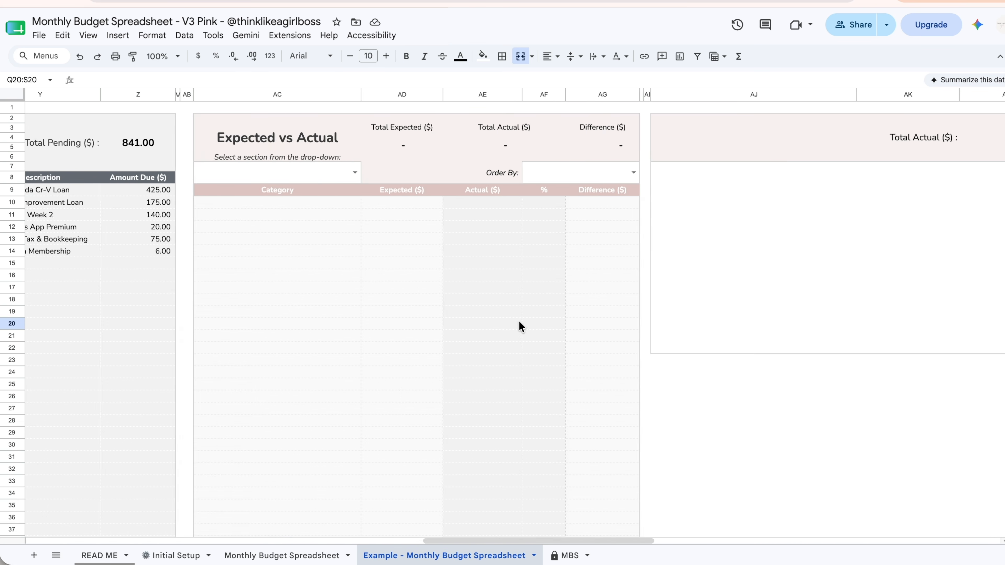
scroll(519, 322, right, 2)
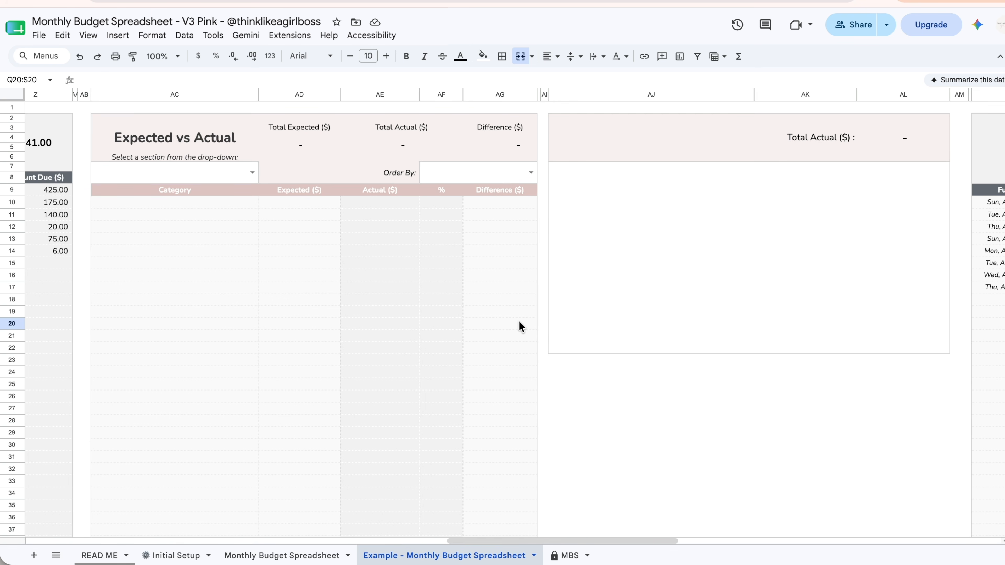
click(252, 172)
click(252, 172)
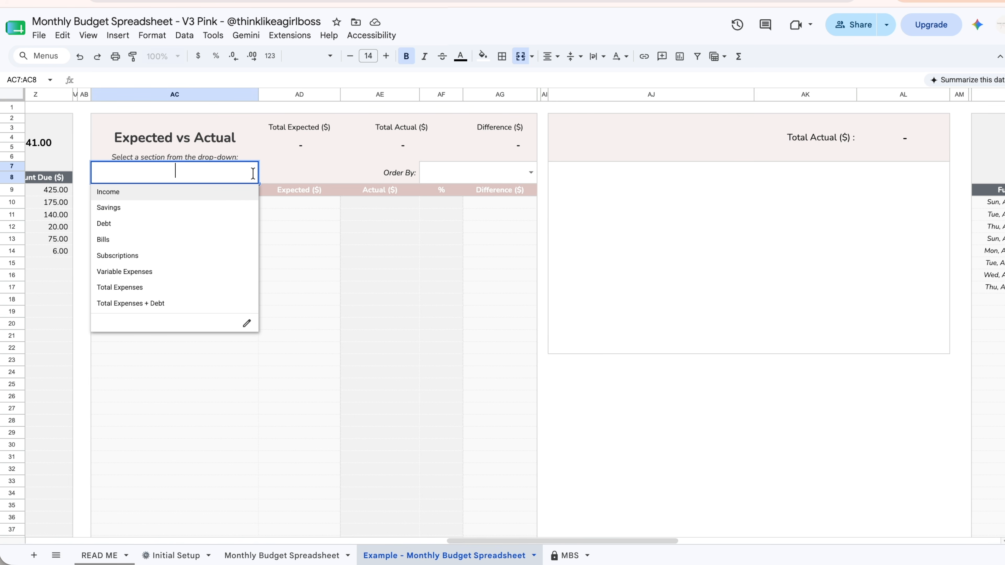
click(185, 273)
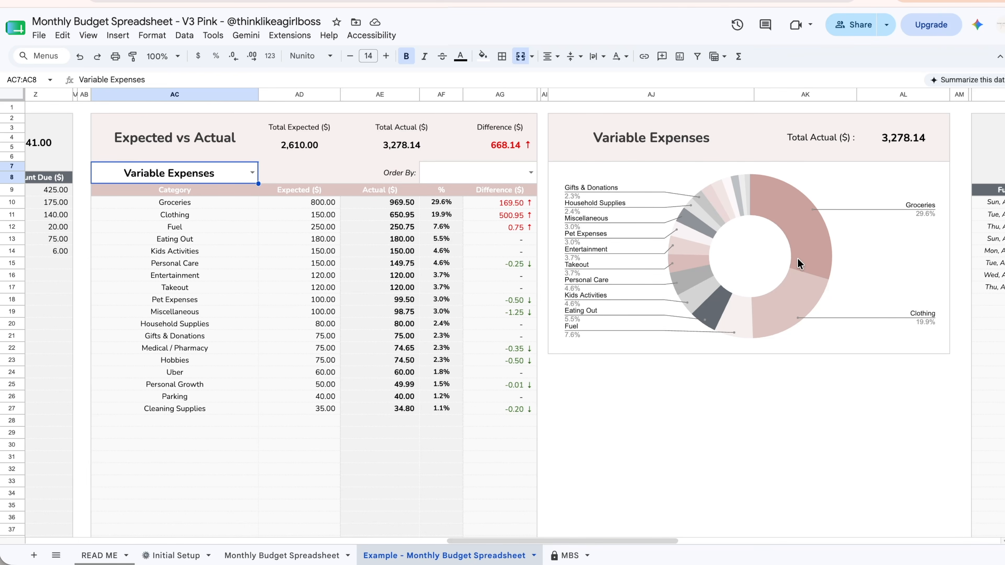
Step: Switch the Expected vs Actual section to Total Expenses and then to Total Expenses + Debt
click(252, 173)
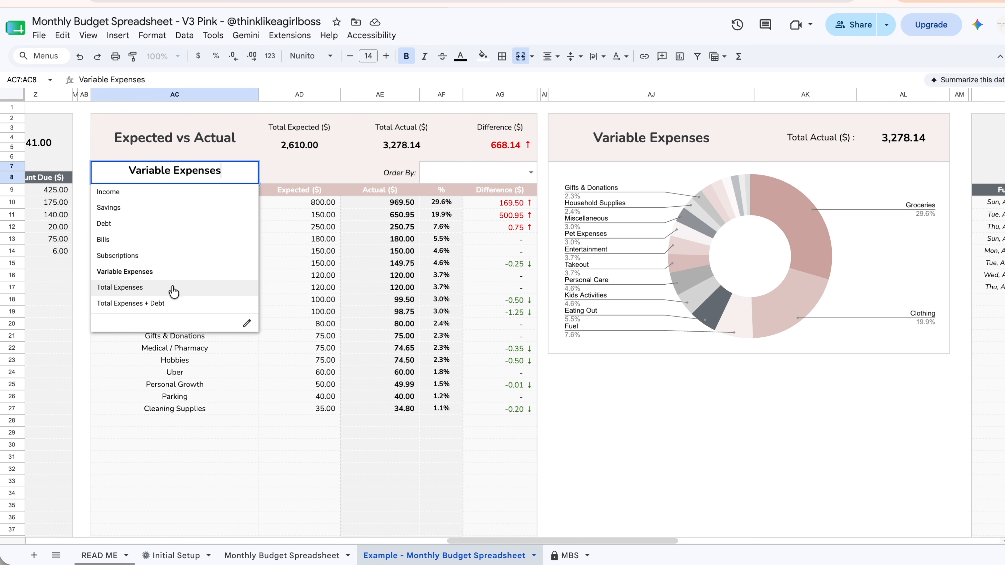
click(153, 290)
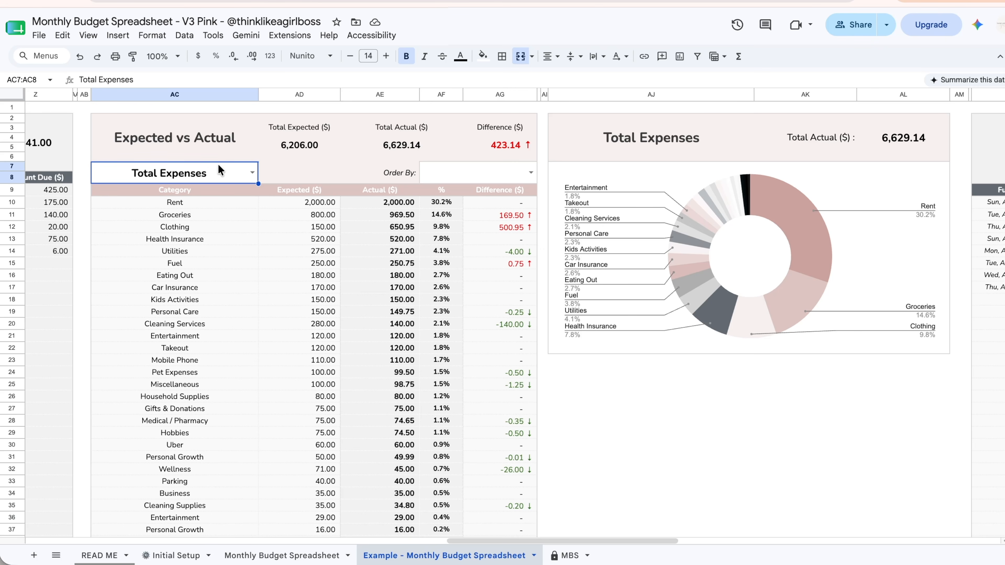
click(251, 173)
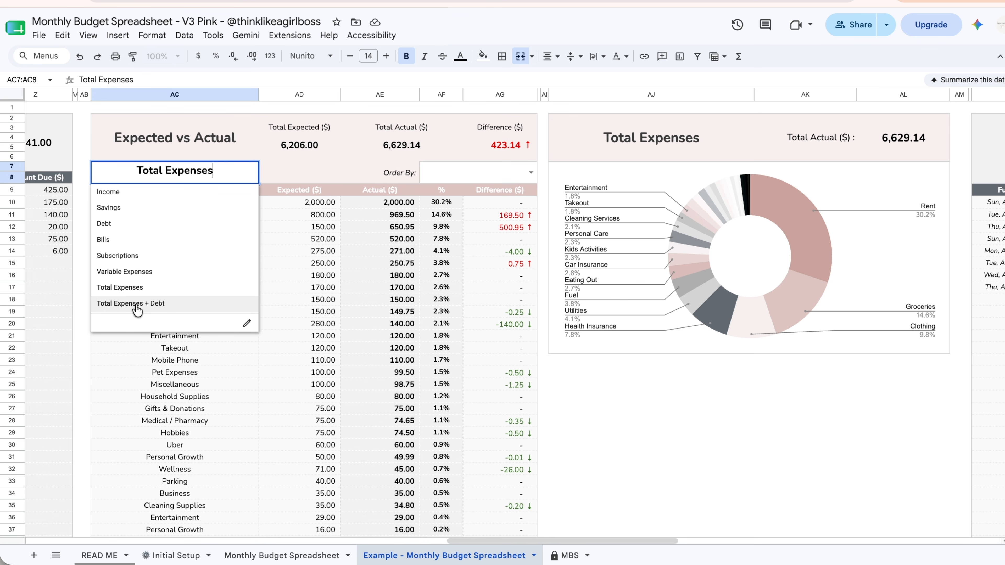
click(177, 308)
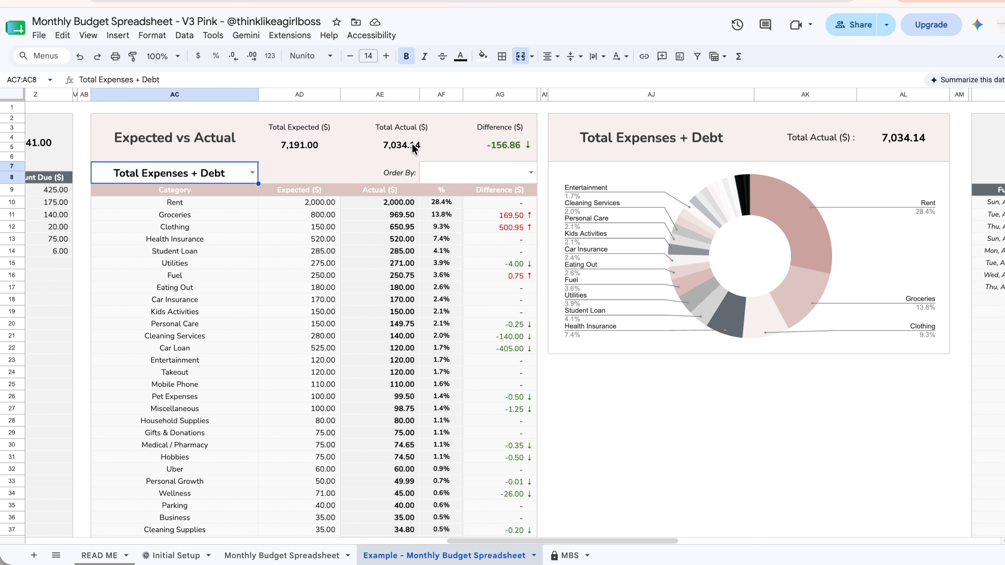
Step: Order the Expected vs Actual table by Actual ($)
click(513, 171)
click(480, 194)
click(527, 173)
click(483, 224)
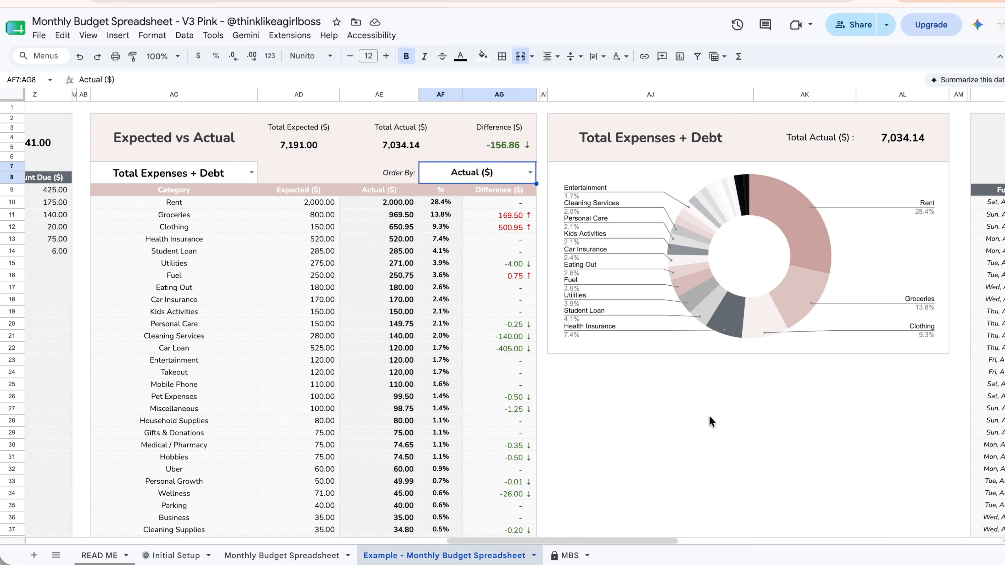
Step: Order the Money Out - Paid Transactions table by Section and then by Category
scroll(709, 415, right, 10)
scroll(709, 420, right, 8)
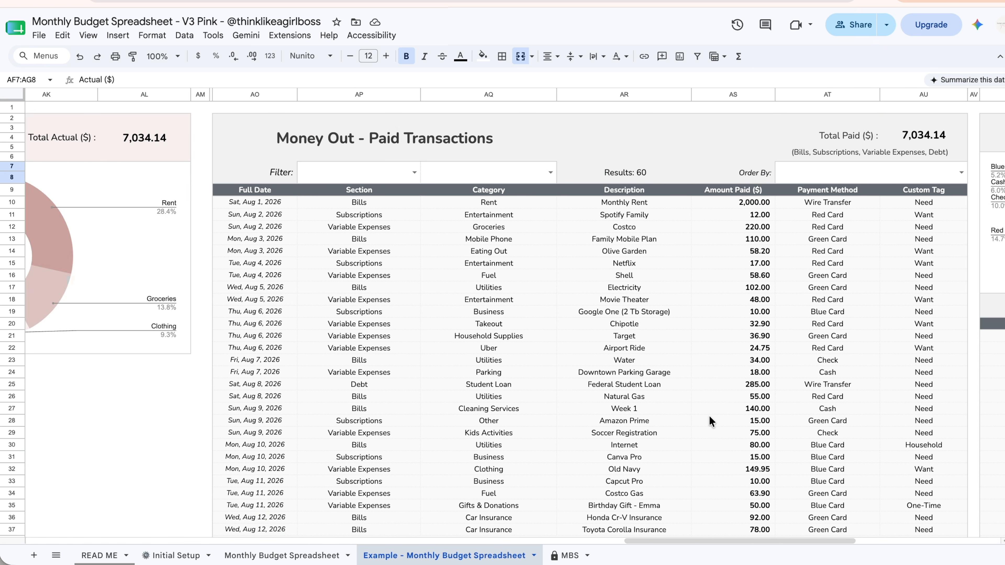
scroll(709, 421, right, 1)
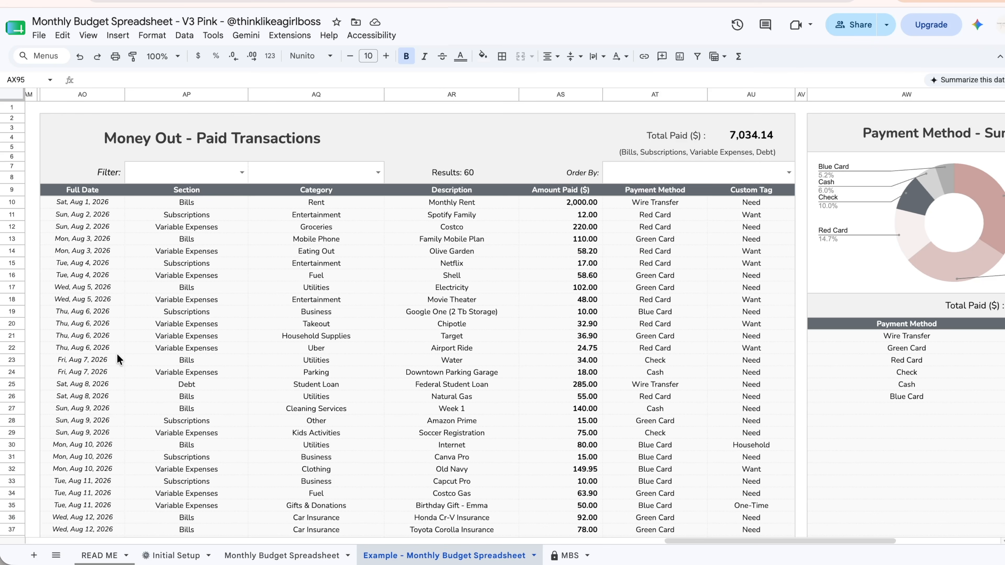
click(789, 172)
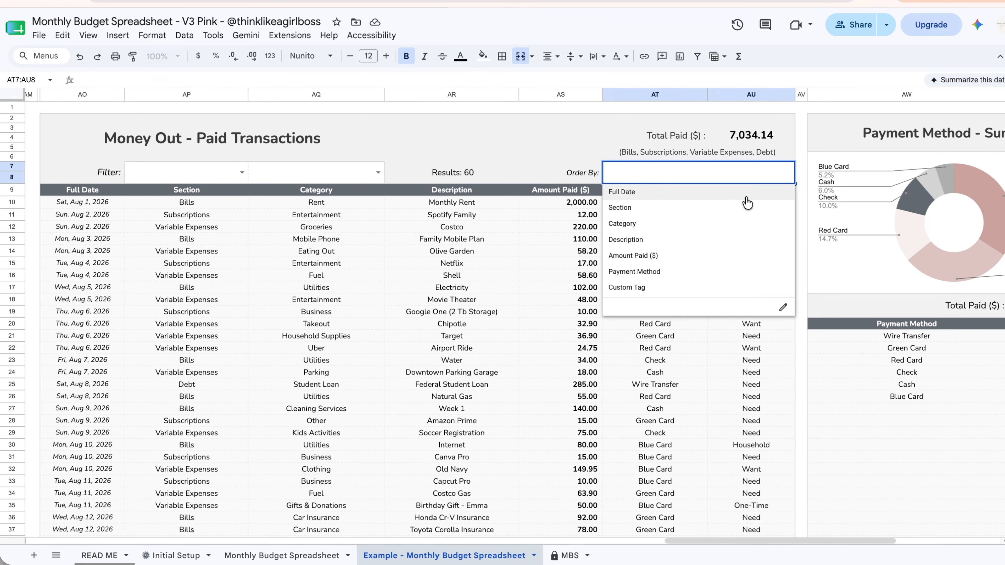
click(735, 209)
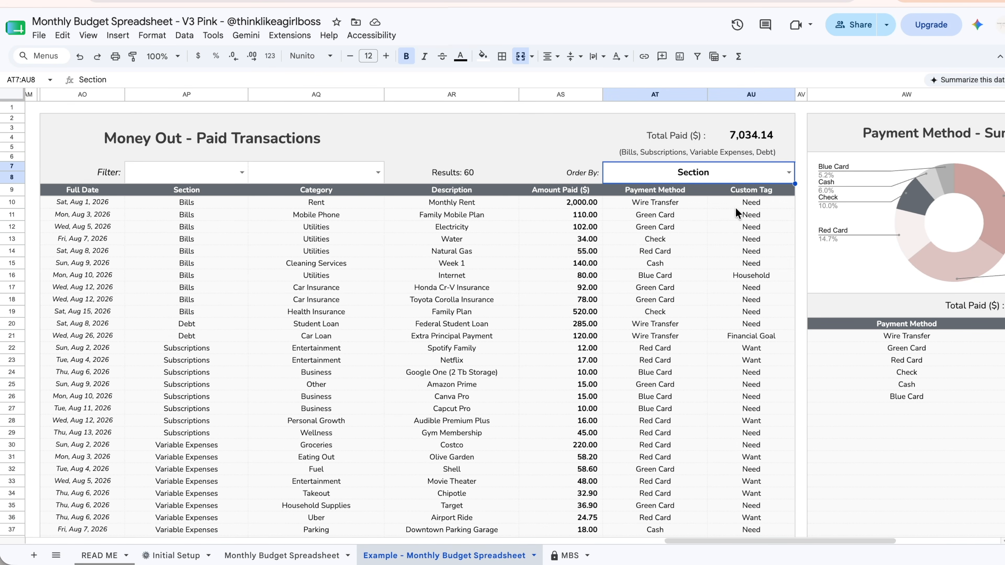
click(786, 179)
click(663, 220)
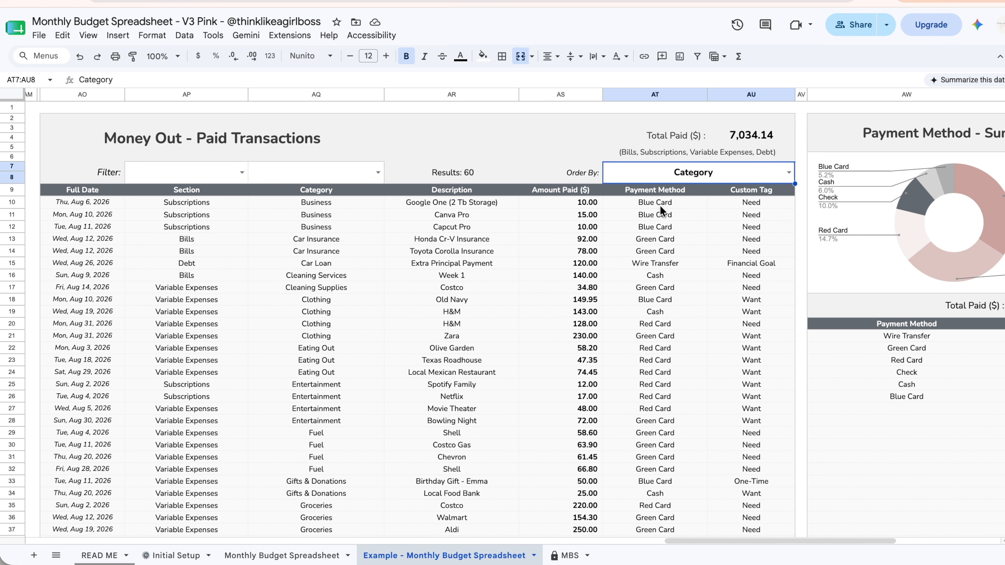
Step: Filter the paid transactions to the Subscriptions section and check the Payment Method and Custom Tag summaries
scroll(658, 179, right, 10)
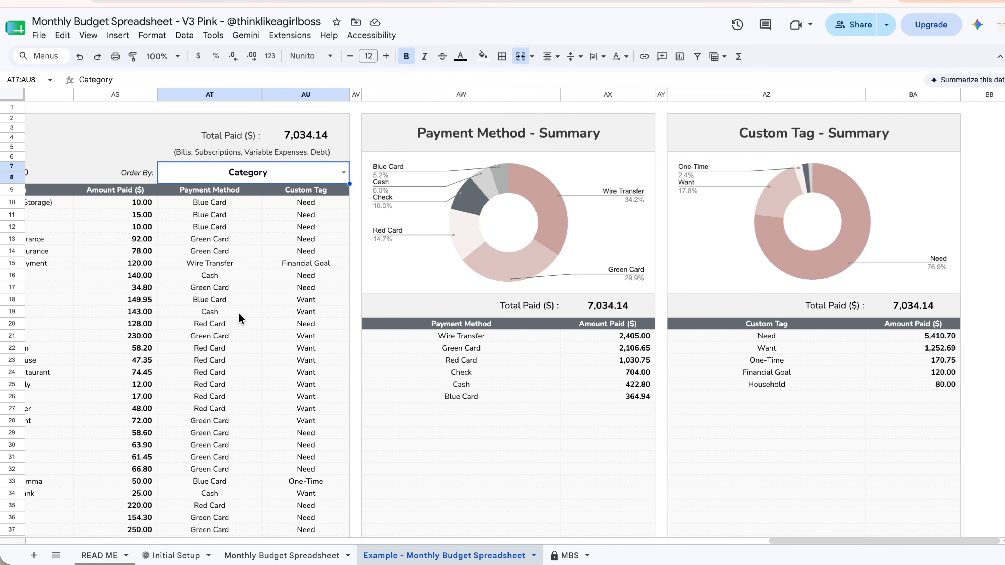
scroll(239, 313, left, 10)
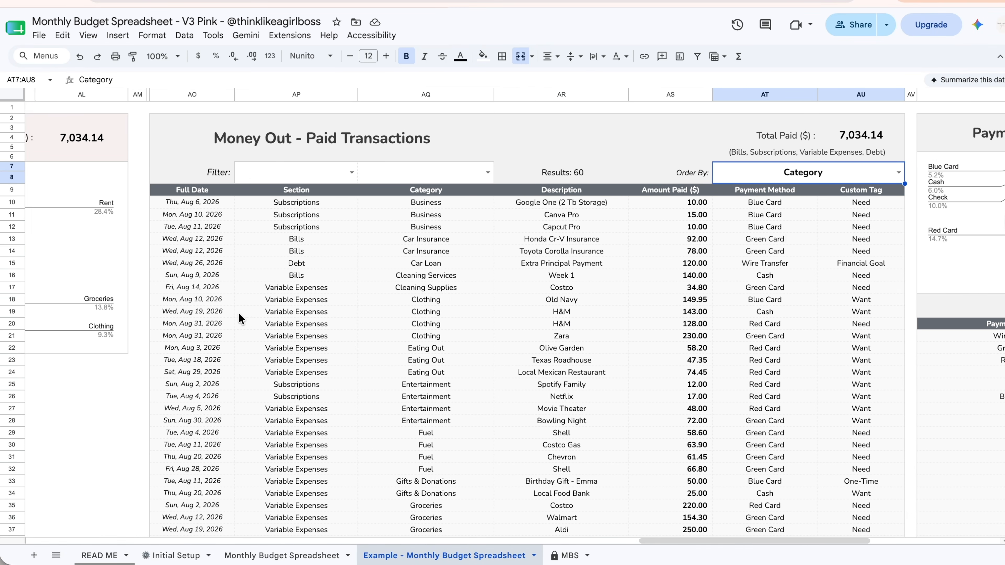
scroll(238, 313, right, 2)
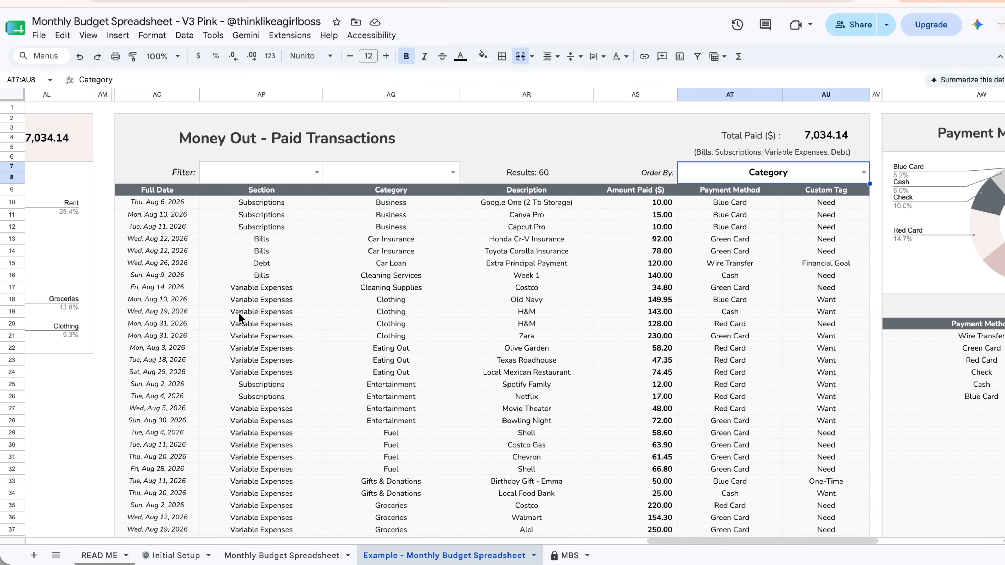
click(316, 172)
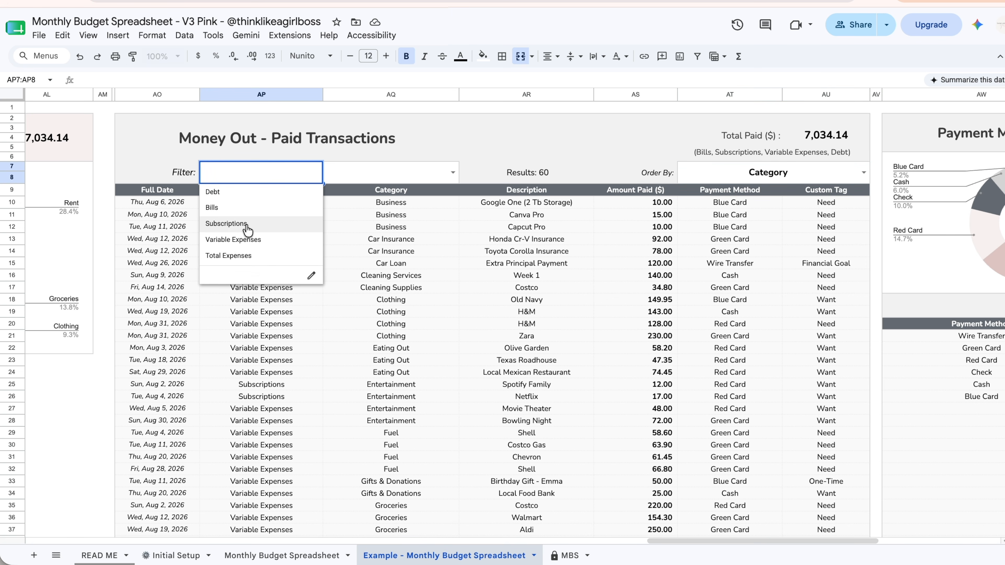
click(283, 224)
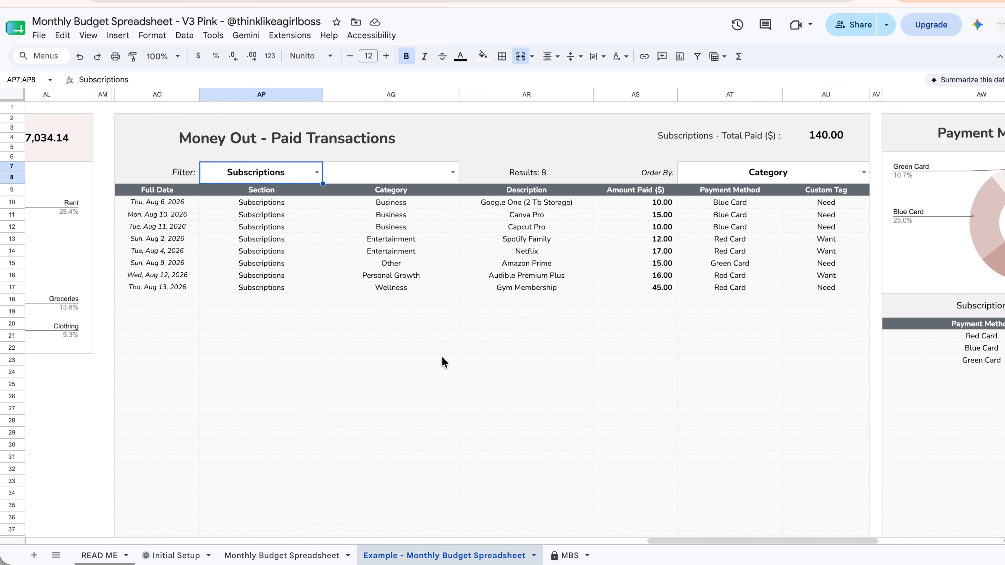
scroll(441, 359, right, 10)
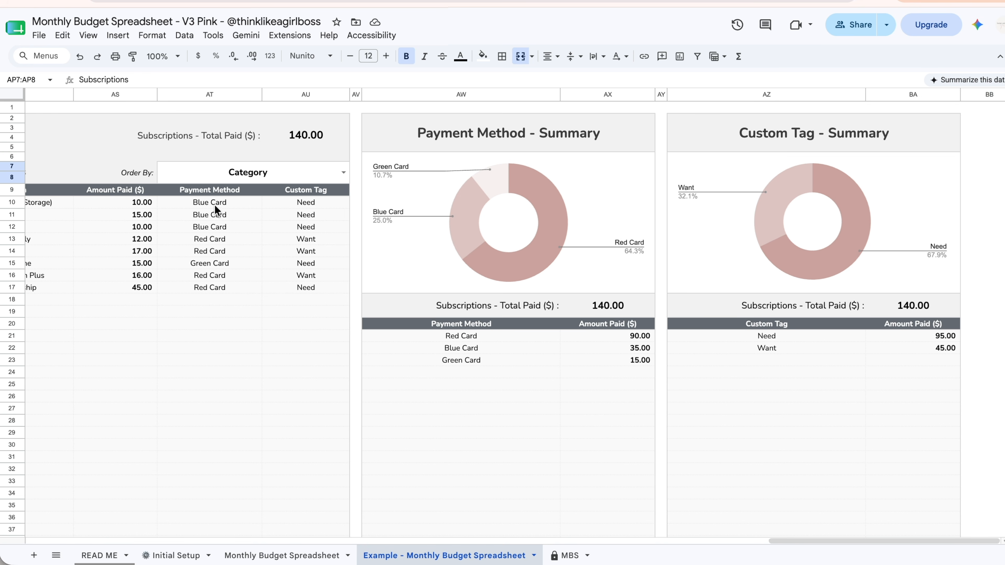
scroll(233, 332, left, 10)
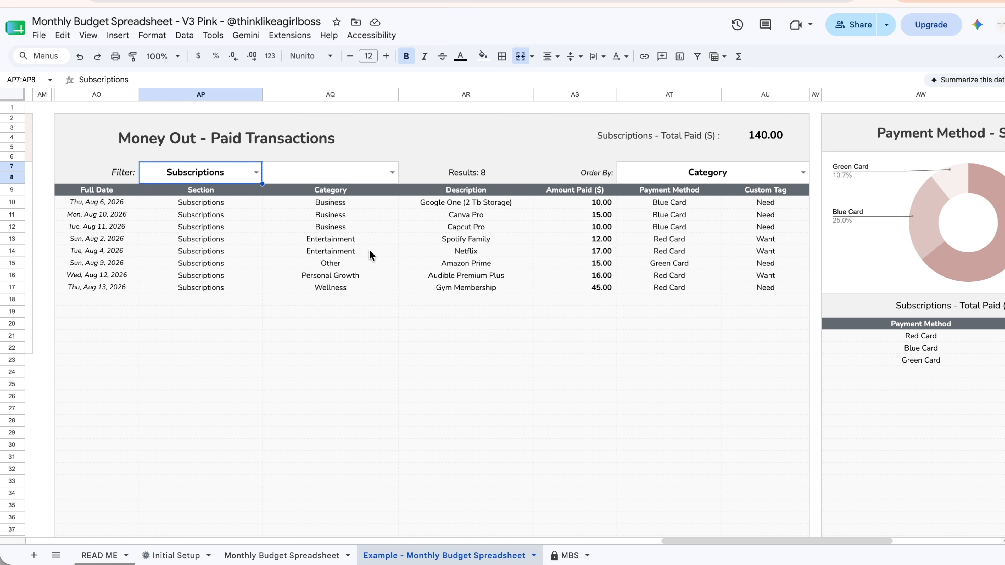
Step: Filter the paid transactions to the Entertainment category, then clear the section filter and the category filter
click(392, 173)
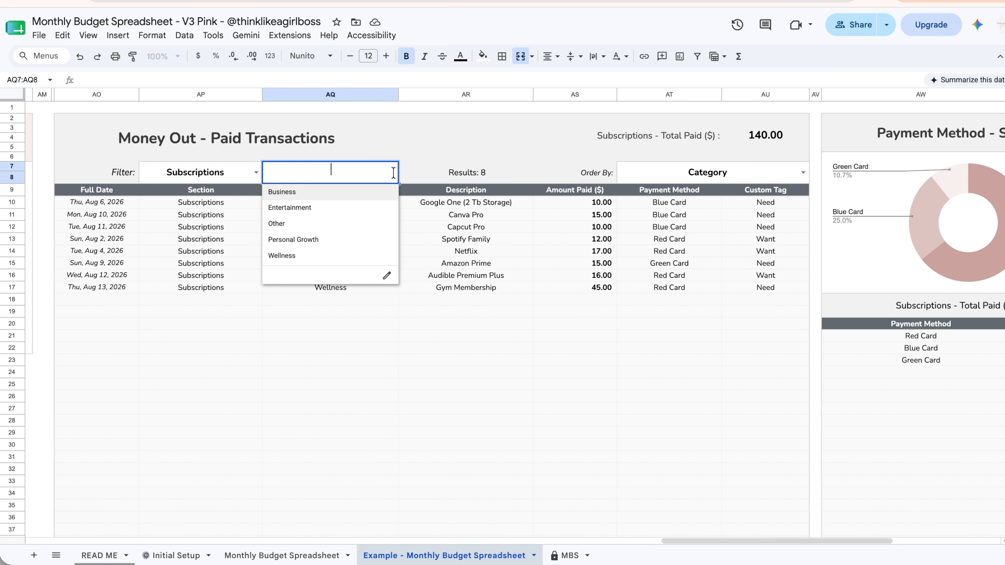
click(337, 203)
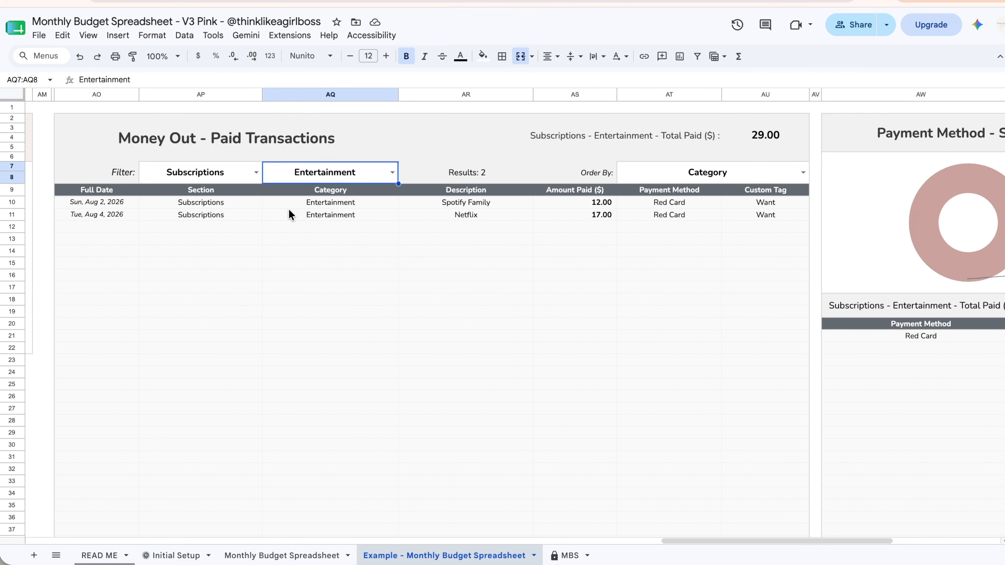
click(208, 176)
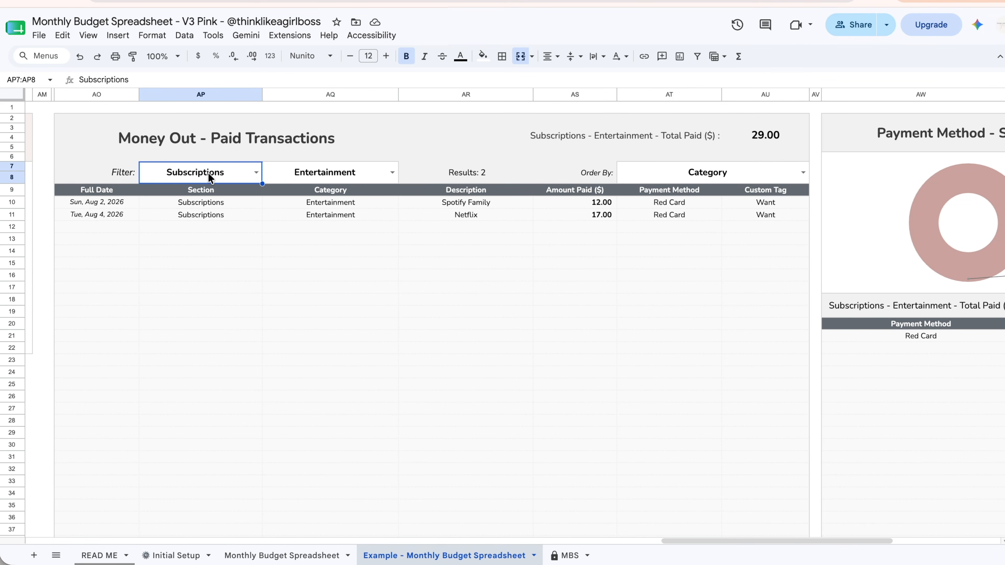
key(Delete)
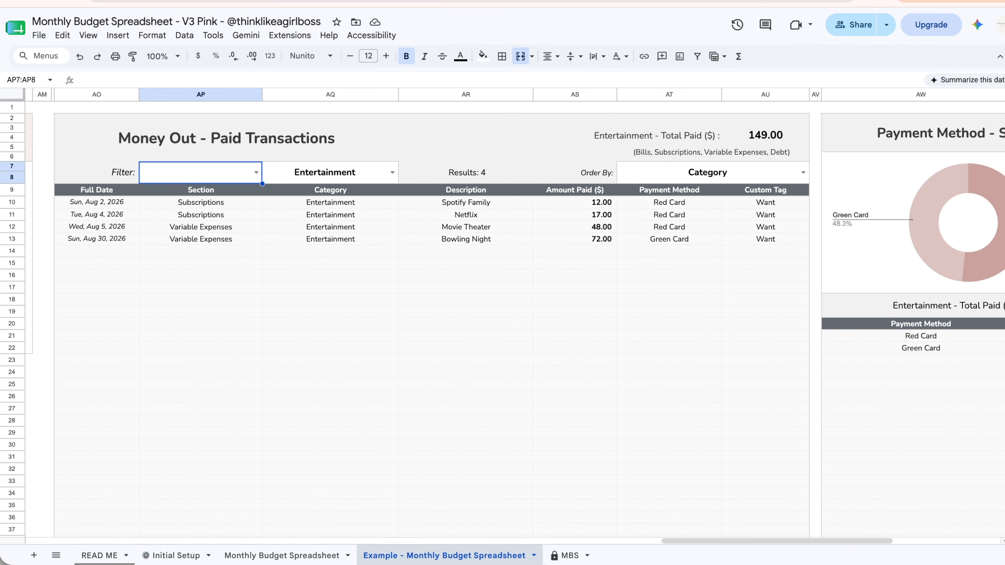
click(336, 174)
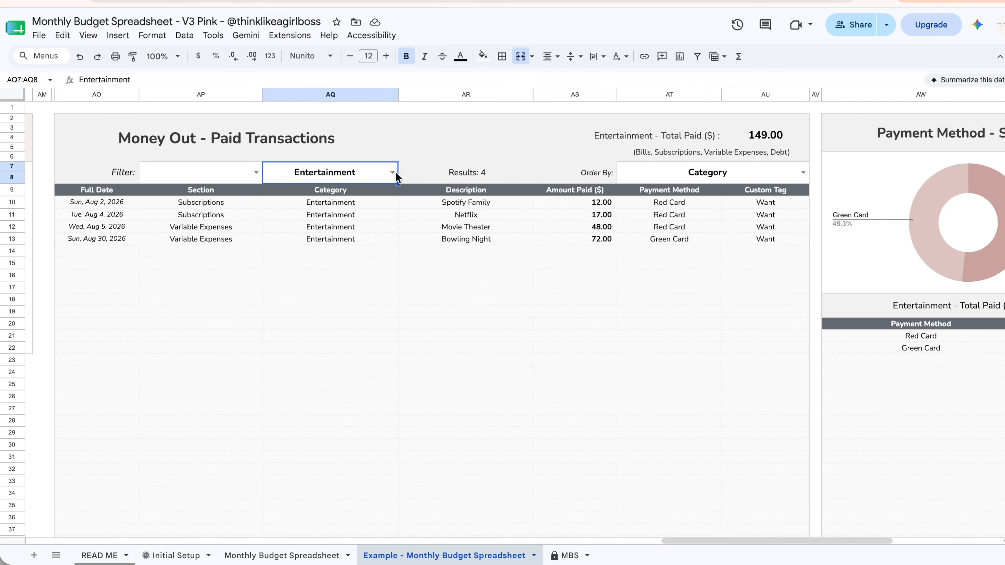
key(Delete)
Step: Order the paid transactions by Section and filter them to the Groceries category
click(803, 175)
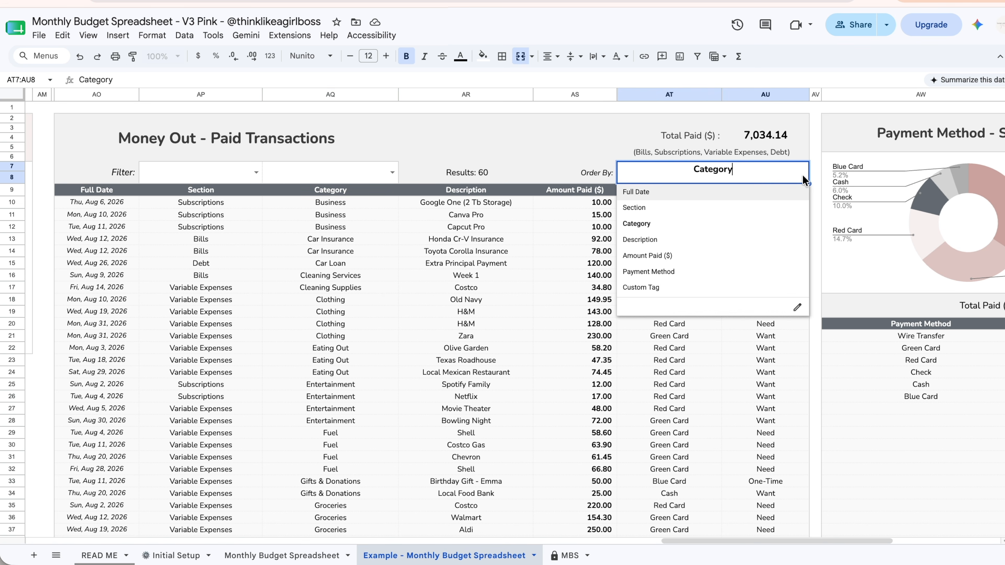
click(775, 205)
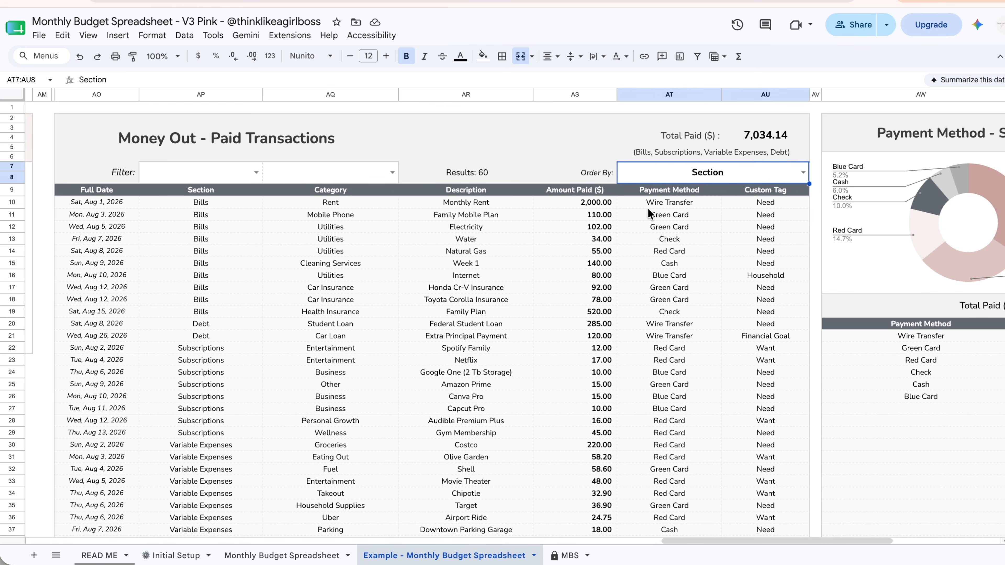
click(392, 173)
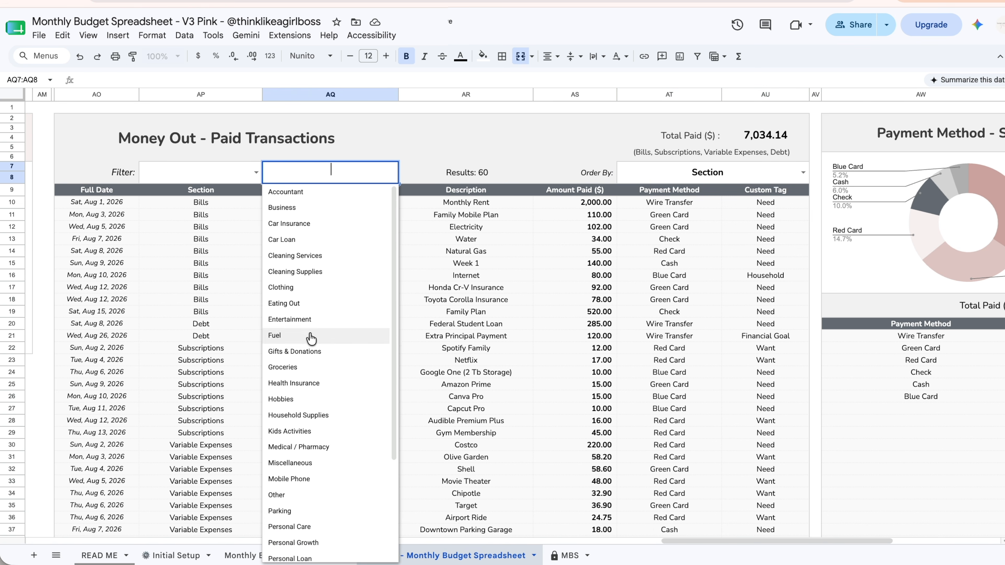
click(302, 367)
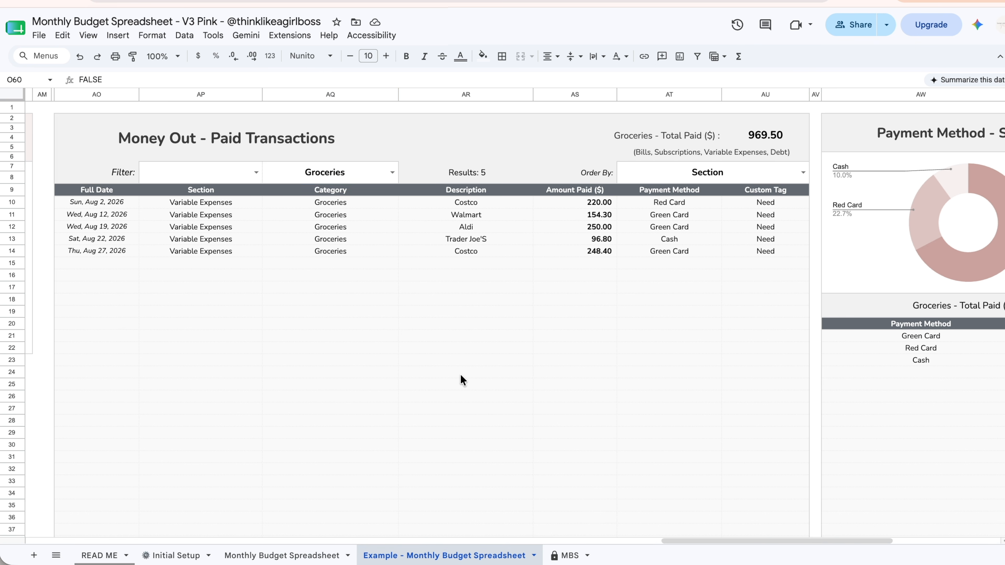
Step: Change the example sheet's budget month to September
scroll(460, 375, left, 3)
scroll(460, 375, left, 15)
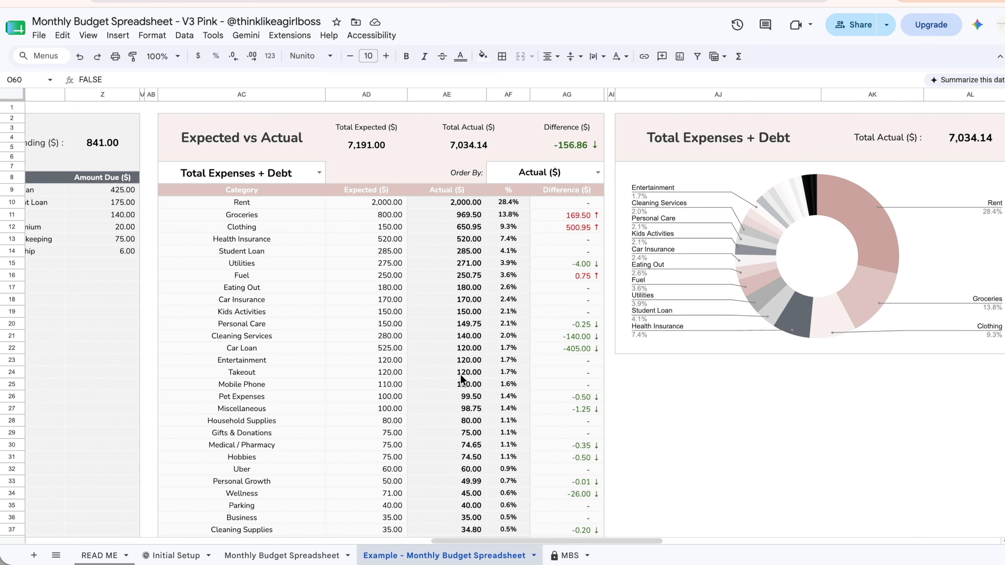
scroll(460, 374, left, 15)
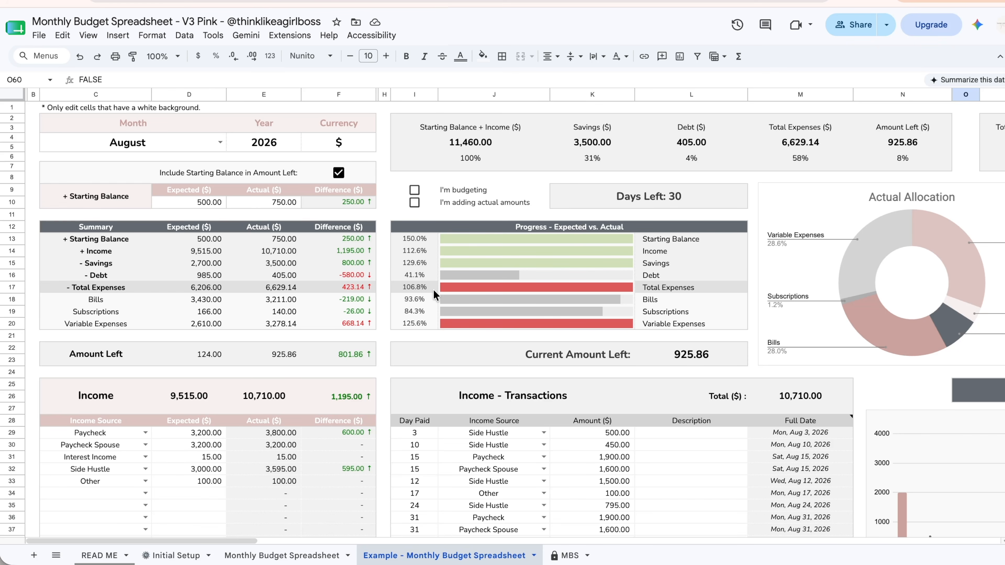
click(220, 143)
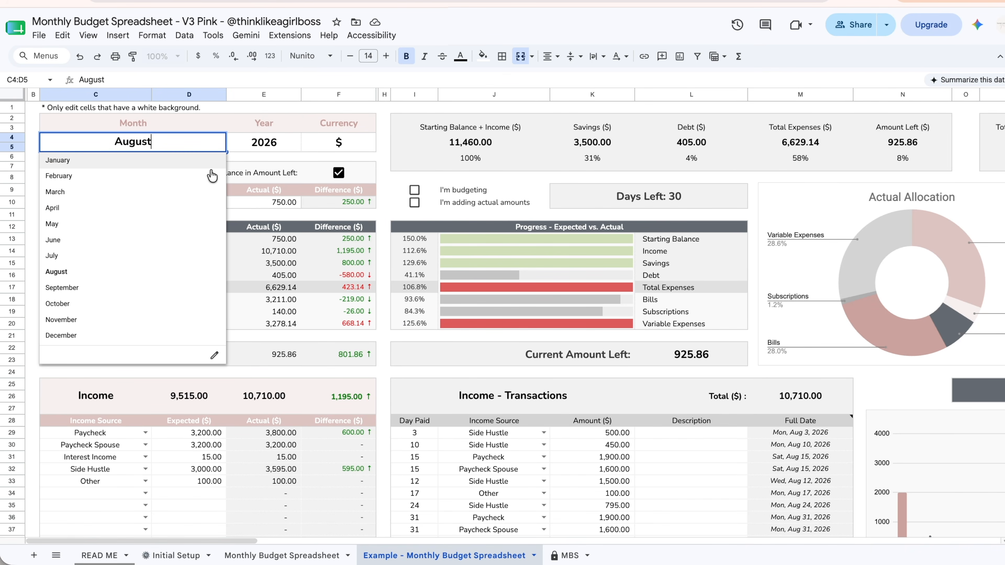
click(181, 288)
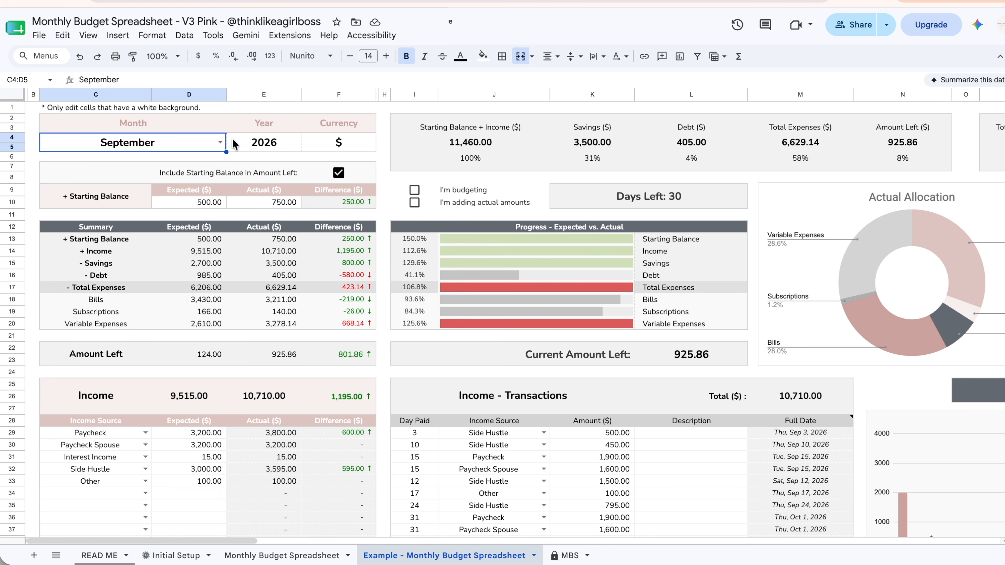
Step: Set the example sheet's budget month to August
click(220, 142)
click(130, 273)
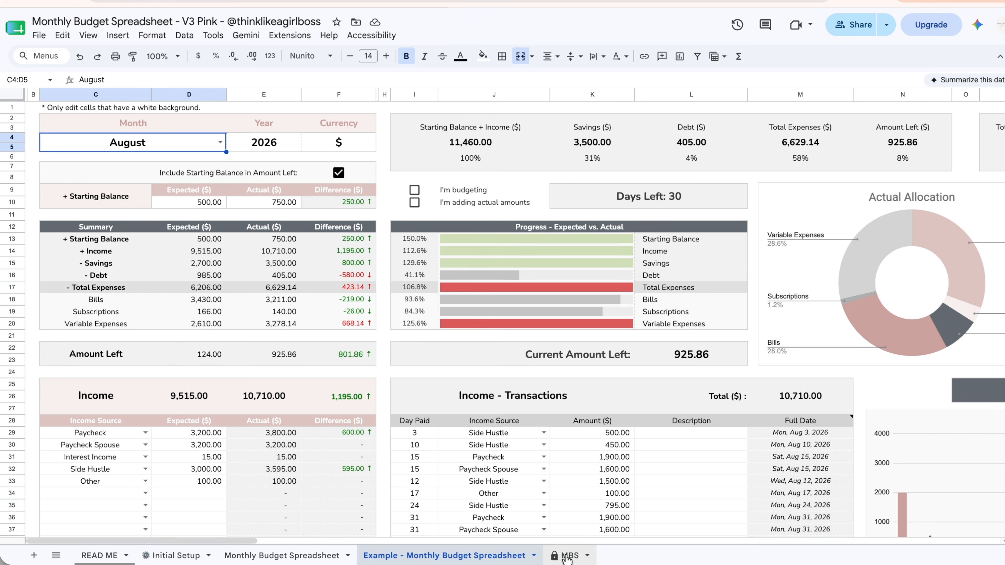
Step: Duplicate the blank MBS template sheet and rename the copy as September
click(573, 556)
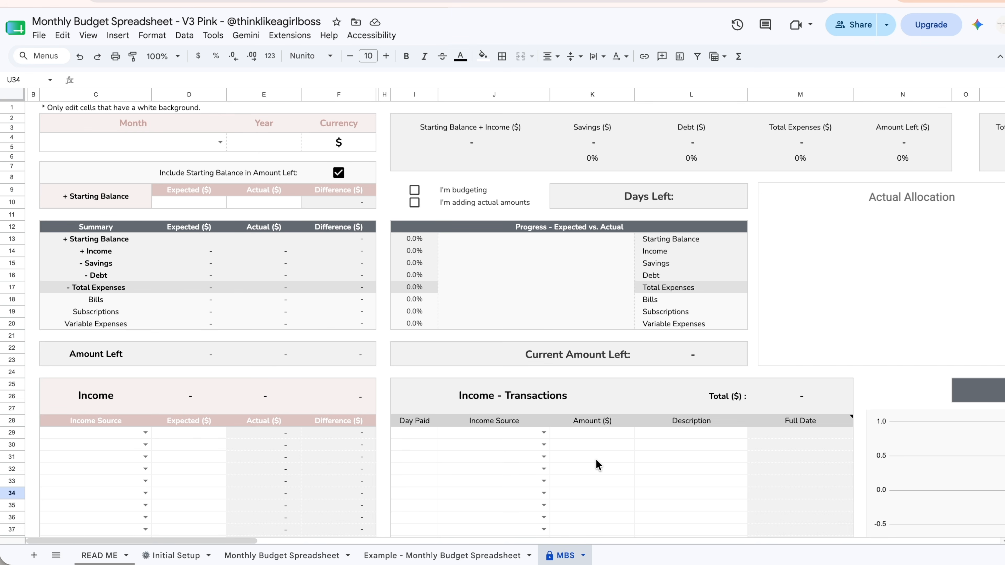
right_click(571, 554)
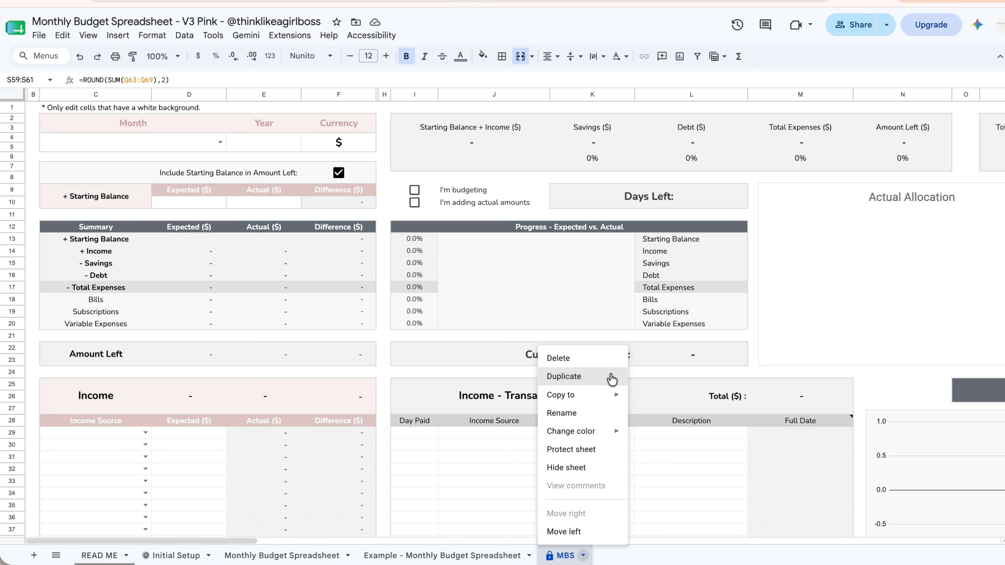
click(611, 376)
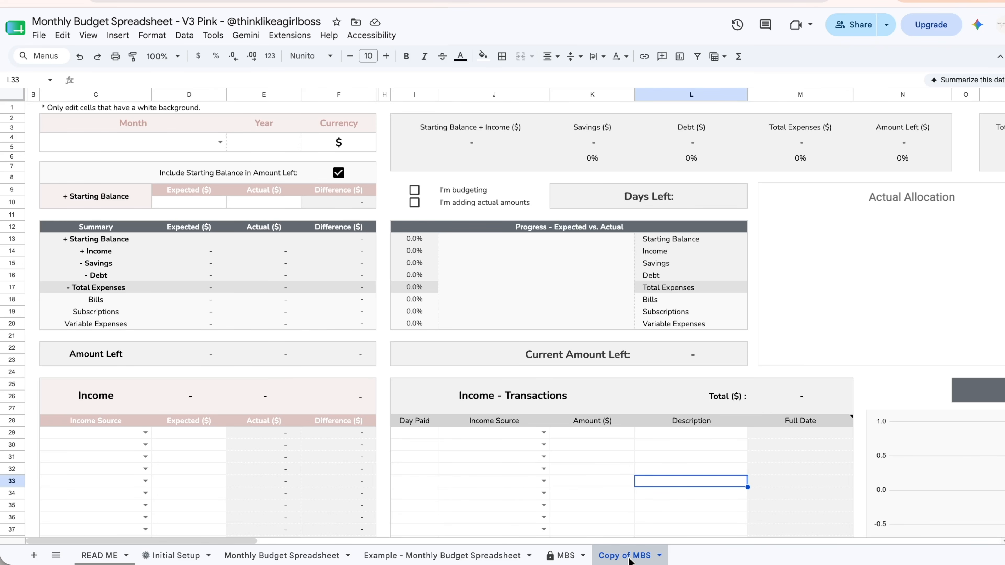
double_click(629, 559)
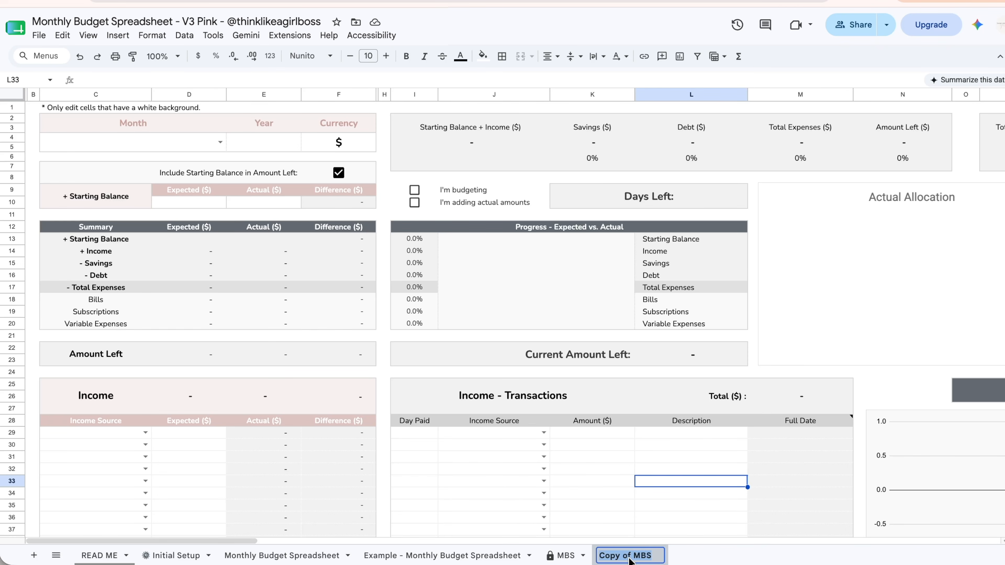
text(September)
click(602, 472)
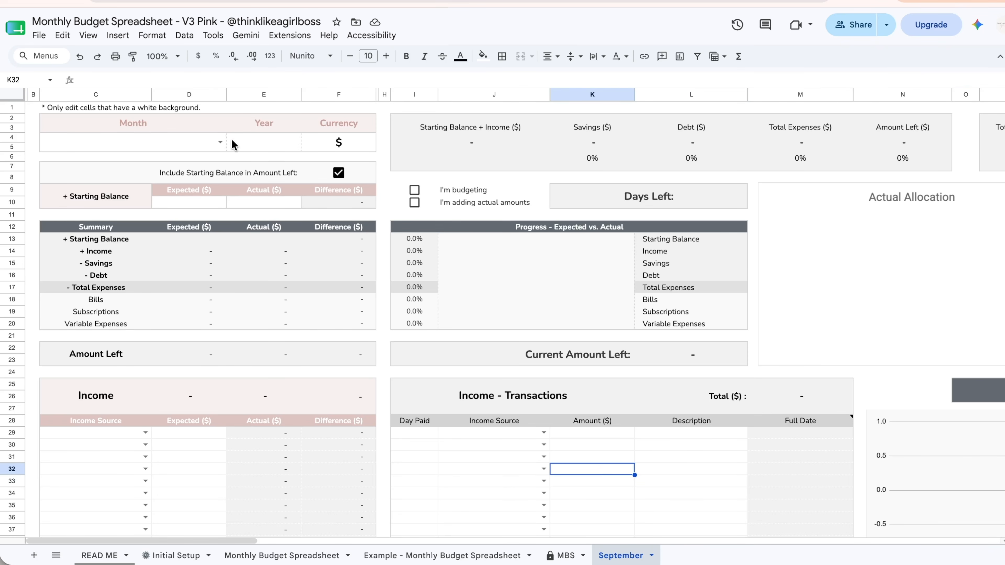
Step: Set the September sheet's month to September and year to 2026, and return to the example budget sheet
click(220, 143)
click(148, 288)
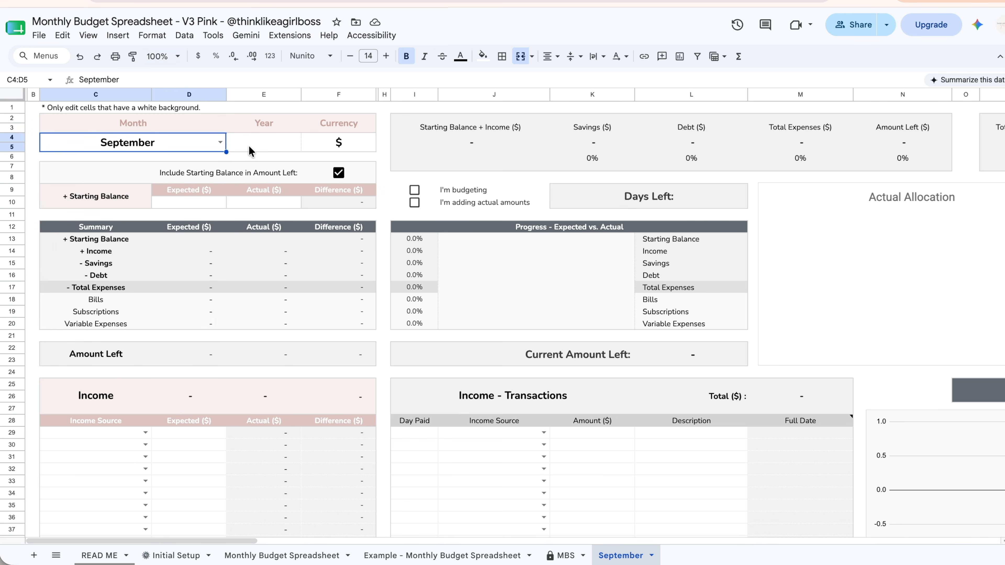
click(256, 141)
text(2026)
key(Return)
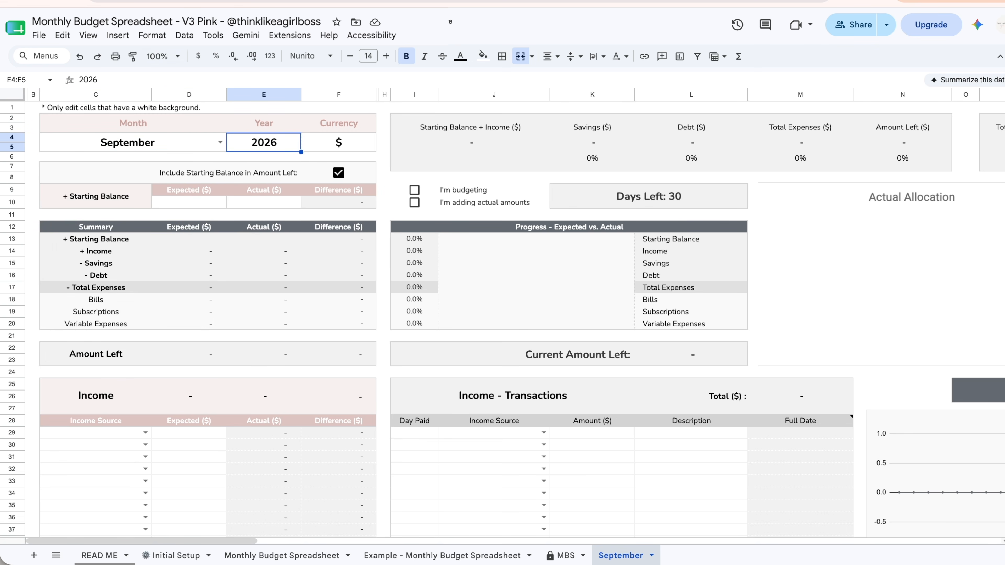
click(442, 555)
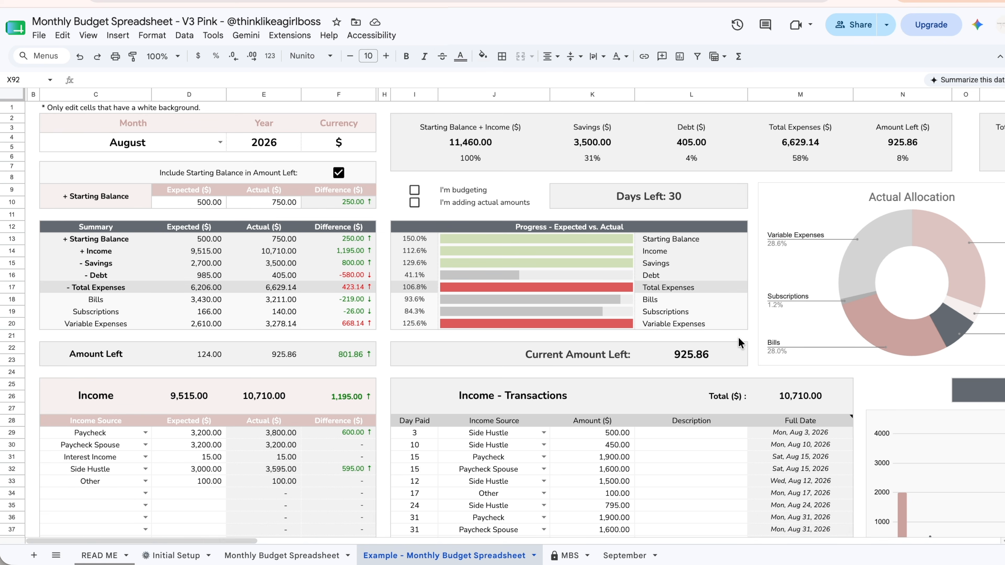